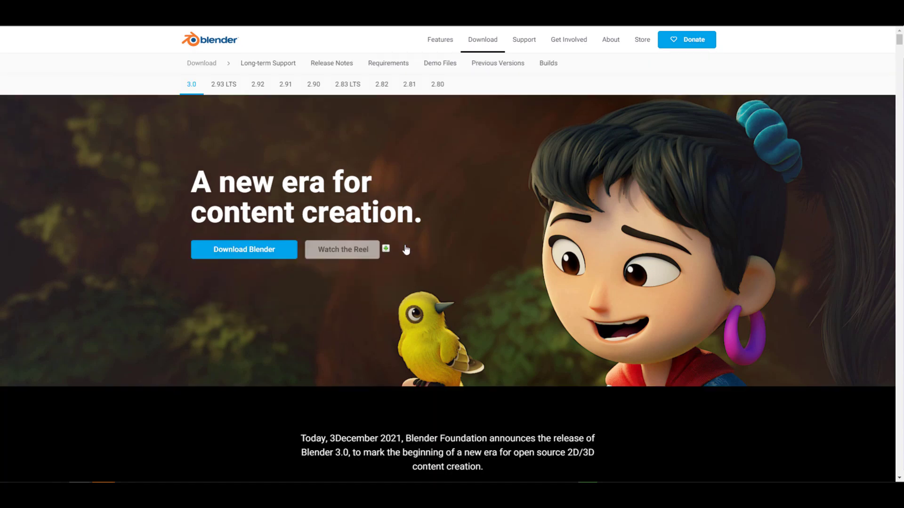
- Look through the Blender 3.0 release page's sections on Cycles, the shadow catcher, the Asset Browser and Geometry Nodes
{"action": "scroll", "coordinate": [455, 226], "scroll_direction": "down", "scroll_amount": 10}
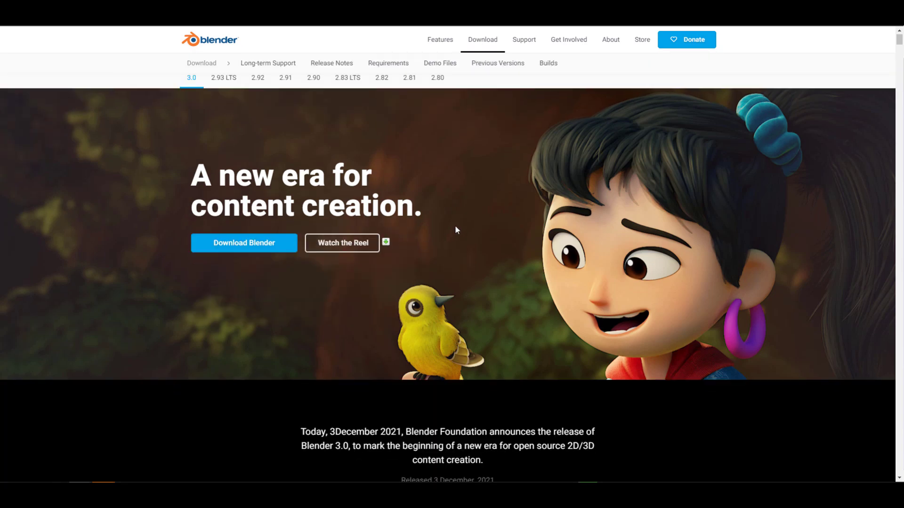
{"action": "scroll", "coordinate": [652, 276], "scroll_direction": "down", "scroll_amount": 7}
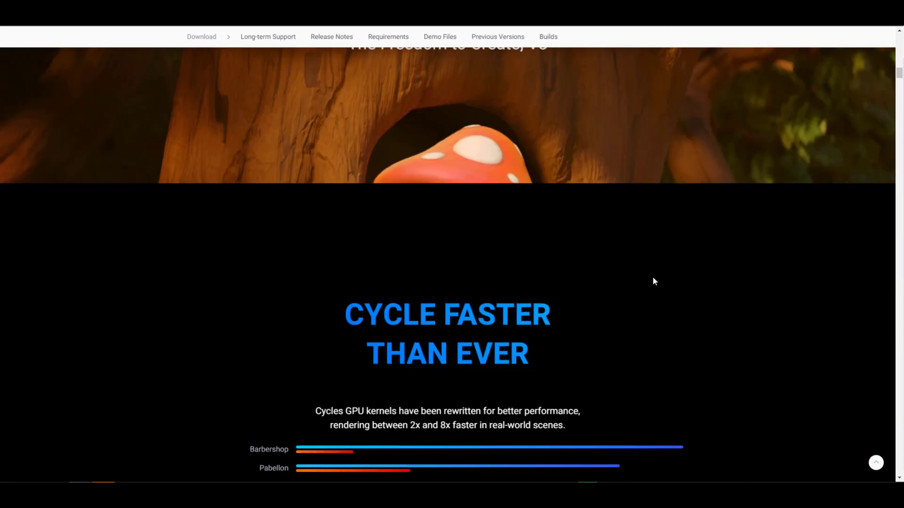
{"action": "scroll", "coordinate": [653, 276], "scroll_direction": "up", "scroll_amount": 6}
{"action": "scroll", "coordinate": [652, 276], "scroll_direction": "down", "scroll_amount": 3}
{"action": "scroll", "coordinate": [745, 241], "scroll_direction": "down", "scroll_amount": 10}
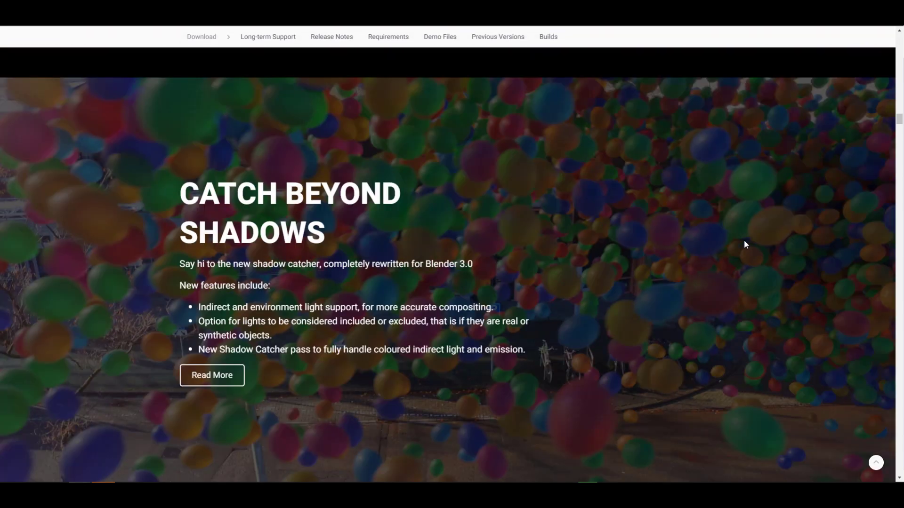
{"action": "scroll", "coordinate": [745, 241], "scroll_direction": "up", "scroll_amount": 3}
{"action": "scroll", "coordinate": [744, 241], "scroll_direction": "down", "scroll_amount": 10}
{"action": "scroll", "coordinate": [745, 241], "scroll_direction": "down", "scroll_amount": 15}
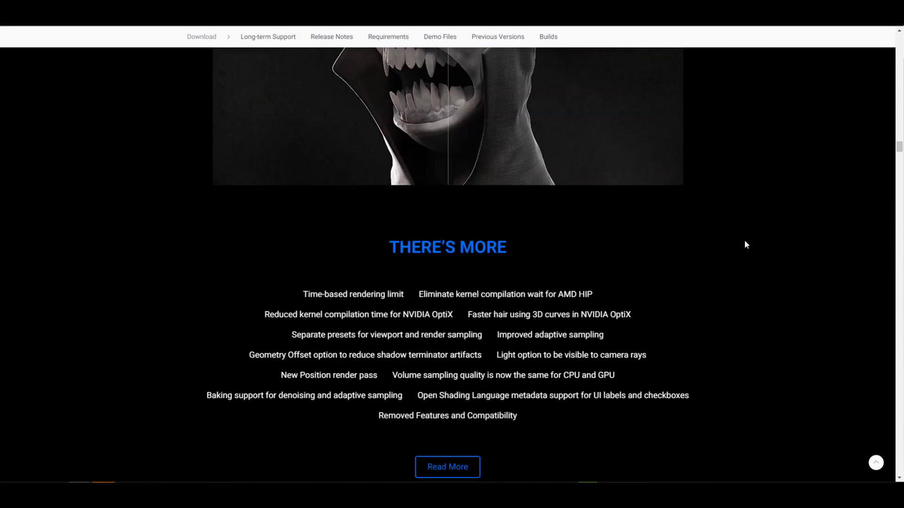
{"action": "scroll", "coordinate": [745, 242], "scroll_direction": "down", "scroll_amount": 1}
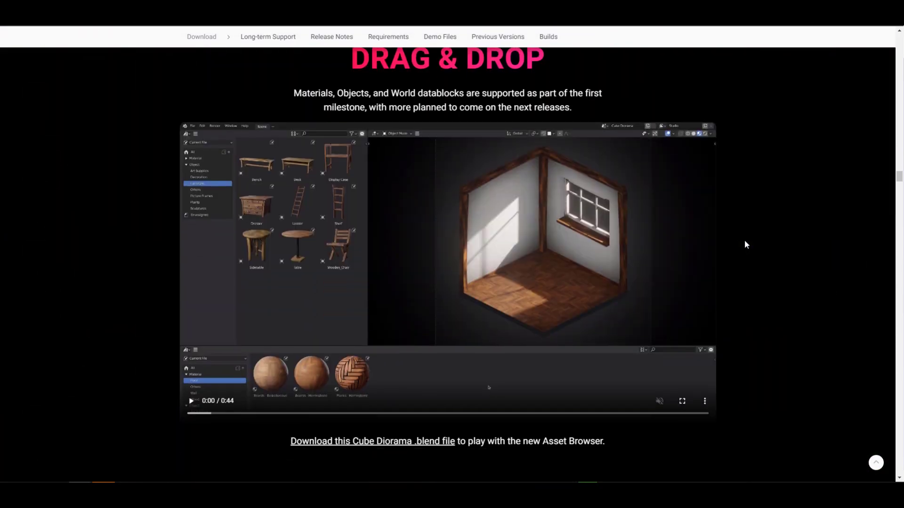
{"action": "scroll", "coordinate": [744, 242], "scroll_direction": "up", "scroll_amount": 8}
{"action": "scroll", "coordinate": [746, 244], "scroll_direction": "up", "scroll_amount": 3}
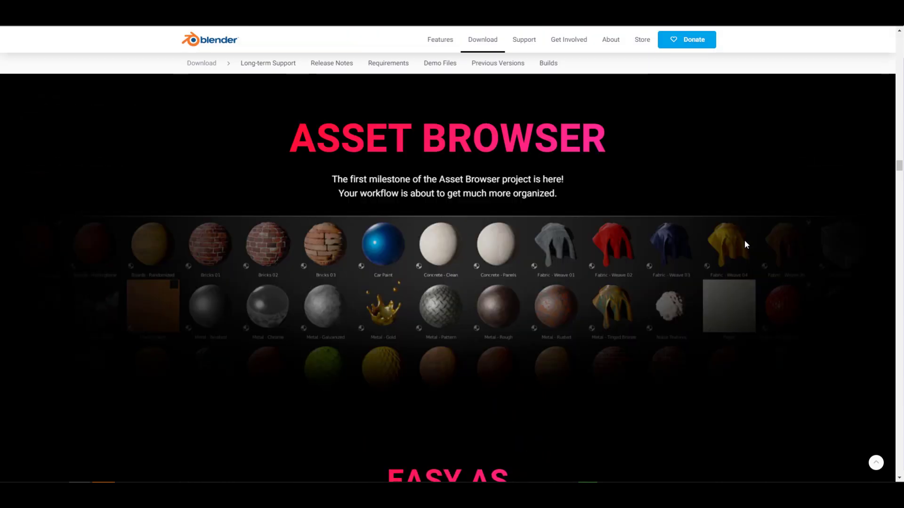
{"action": "scroll", "coordinate": [745, 244], "scroll_direction": "down", "scroll_amount": 12}
{"action": "scroll", "coordinate": [744, 244], "scroll_direction": "down", "scroll_amount": 18}
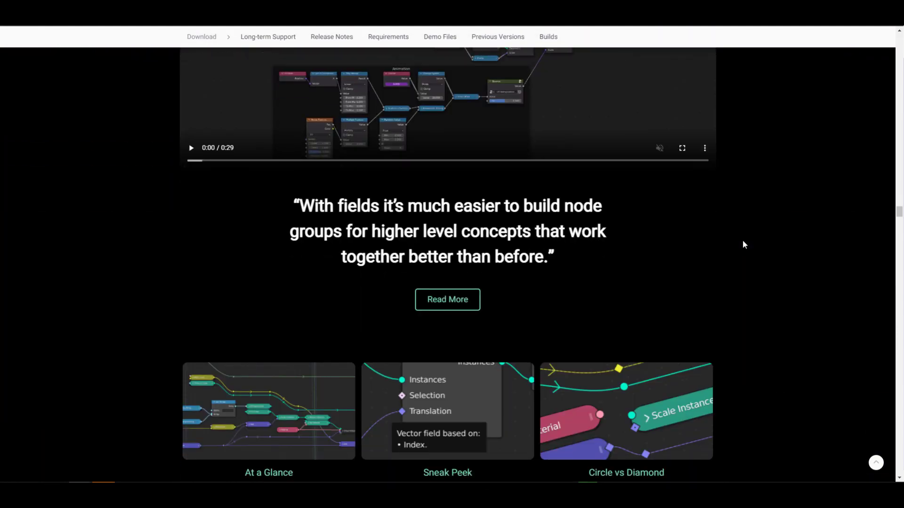
{"action": "scroll", "coordinate": [744, 244], "scroll_direction": "up", "scroll_amount": 20}
{"action": "scroll", "coordinate": [743, 244], "scroll_direction": "up", "scroll_amount": 20}
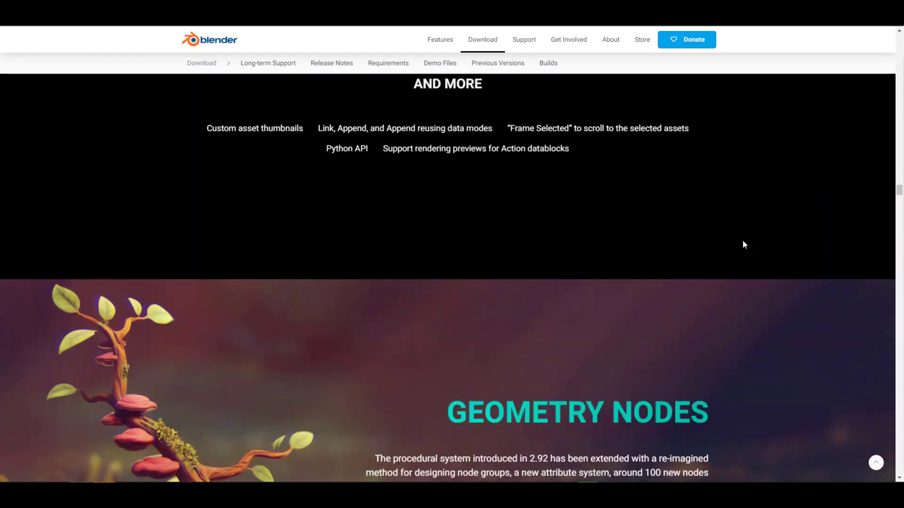
{"action": "scroll", "coordinate": [744, 244], "scroll_direction": "up", "scroll_amount": 20}
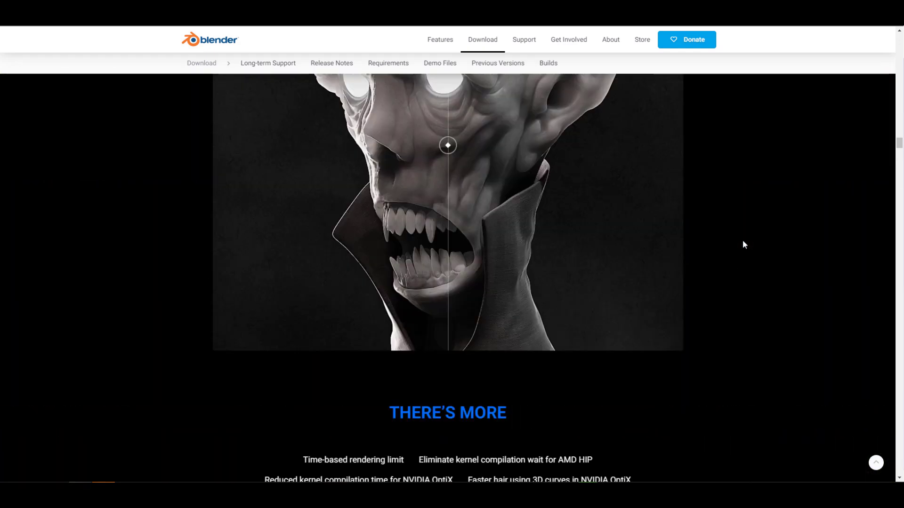
{"action": "scroll", "coordinate": [743, 244], "scroll_direction": "up", "scroll_amount": 20}
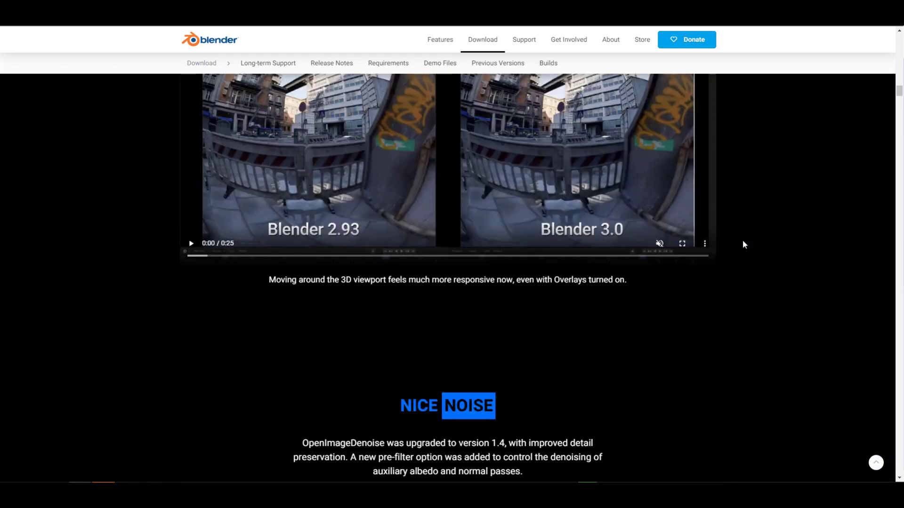
{"action": "scroll", "coordinate": [742, 247], "scroll_direction": "up", "scroll_amount": 1}
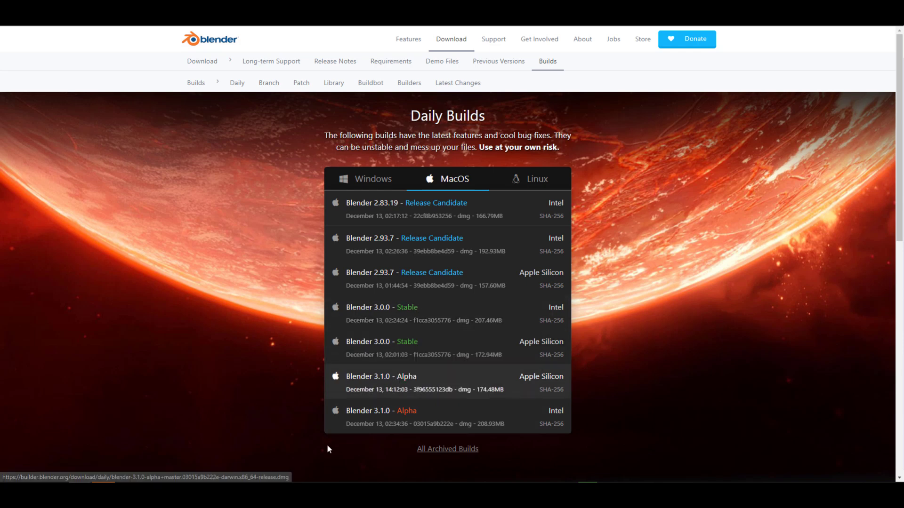
- Open the Blender Builds page linked in the Cycles Apple Metal feedback topic and show the Windows daily builds
{"action": "key", "text": "alt+Left"}
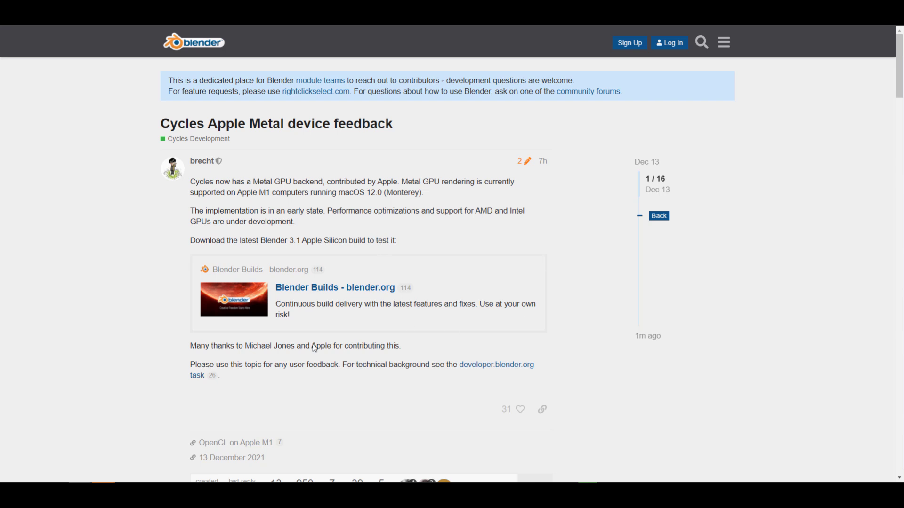
{"action": "left_click", "coordinate": [335, 288]}
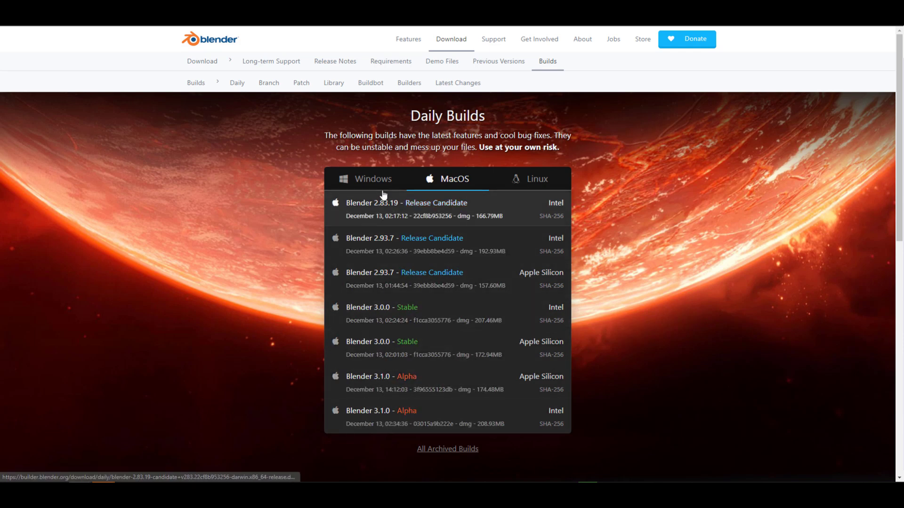
{"action": "left_click", "coordinate": [367, 179]}
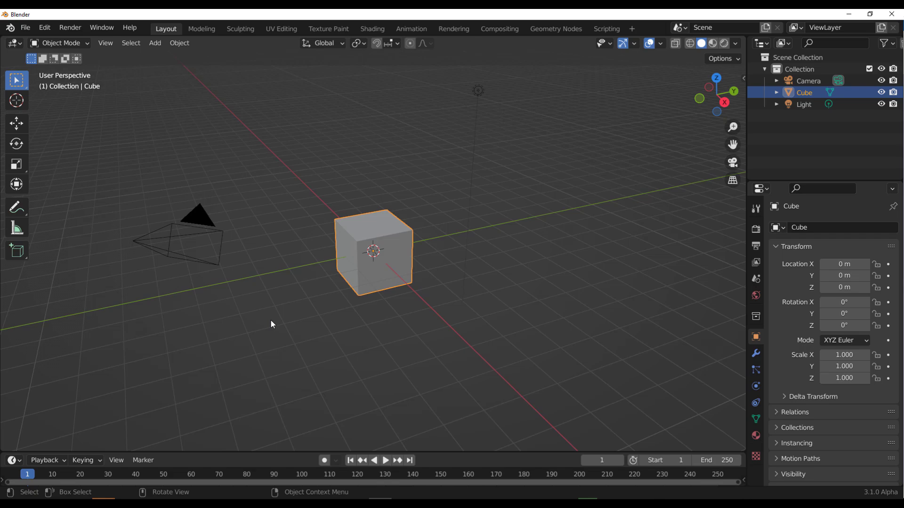
- Switch to the Geometry Nodes workspace and create a new geometry node tree on the default cube
{"action": "middle_click_drag", "start_coordinate": [272, 325], "coordinate": [466, 270]}
{"action": "scroll", "coordinate": [452, 262], "scroll_direction": "up", "scroll_amount": 5}
{"action": "scroll", "coordinate": [447, 262], "scroll_direction": "down", "scroll_amount": 5}
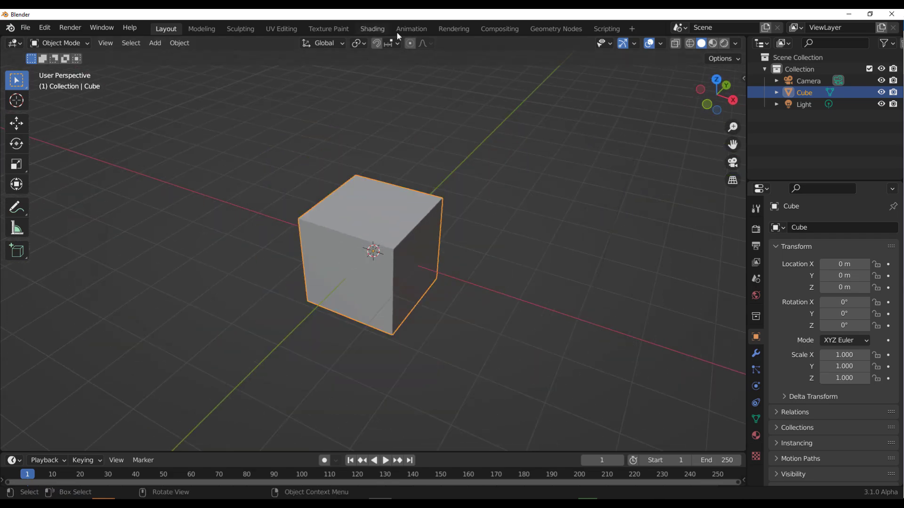
{"action": "left_click", "coordinate": [556, 29]}
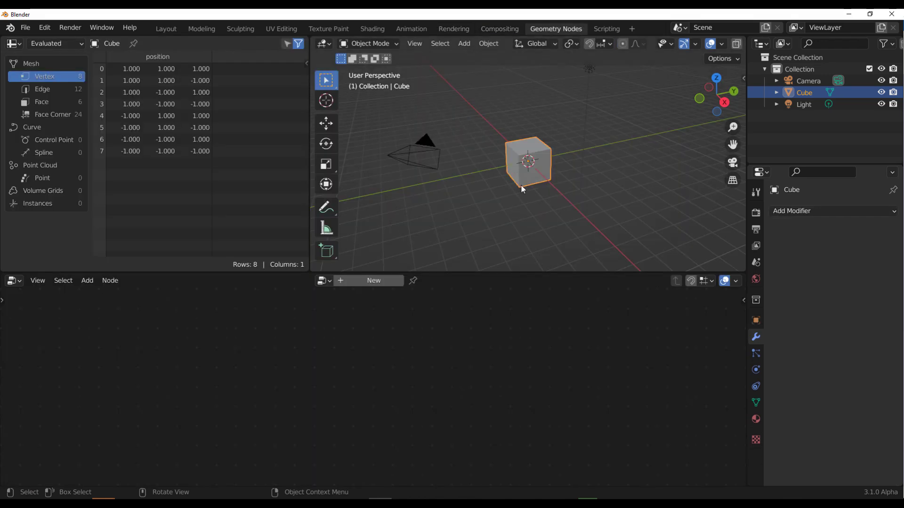
{"action": "scroll", "coordinate": [529, 185], "scroll_direction": "up", "scroll_amount": 3}
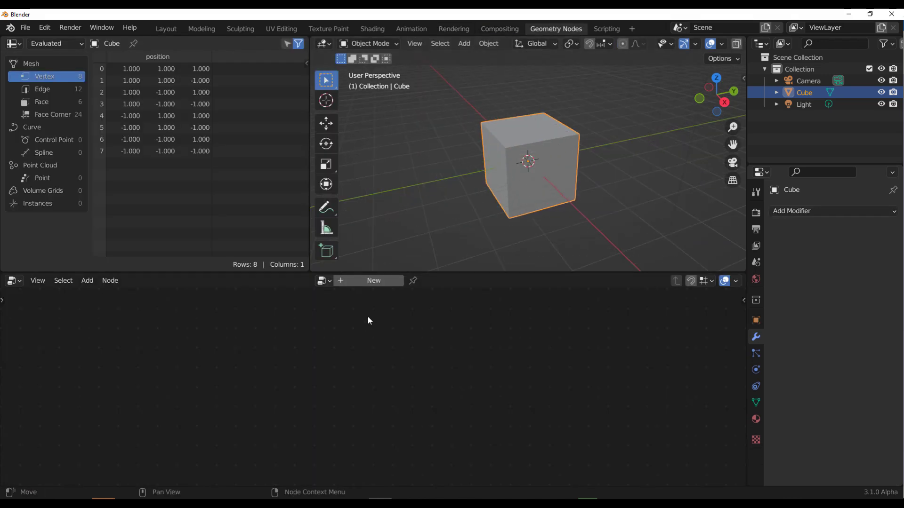
{"action": "left_click", "coordinate": [373, 280]}
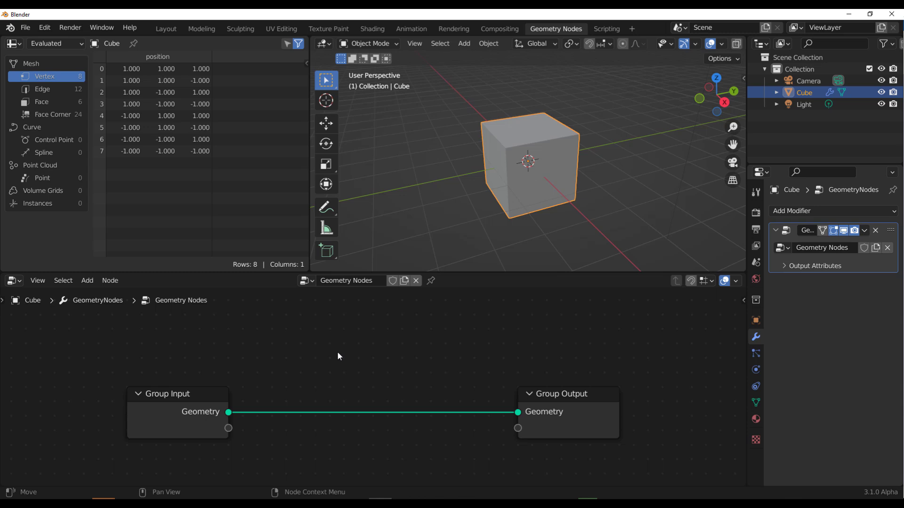
- Insert a Dual Mesh node into the link between Group Input and Group Output, and space the nodes apart
{"action": "key", "text": "shift+a"}
{"action": "left_click", "coordinate": [294, 257]}
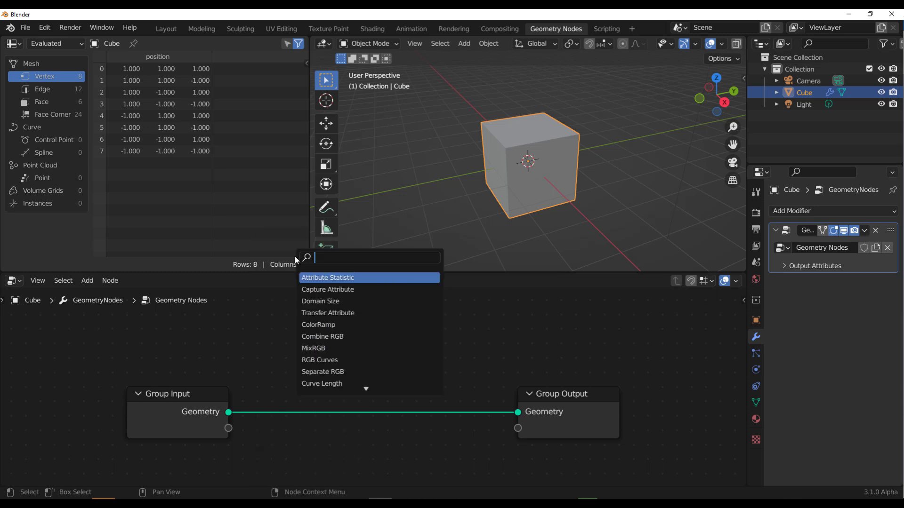
{"action": "type", "text": "dual"}
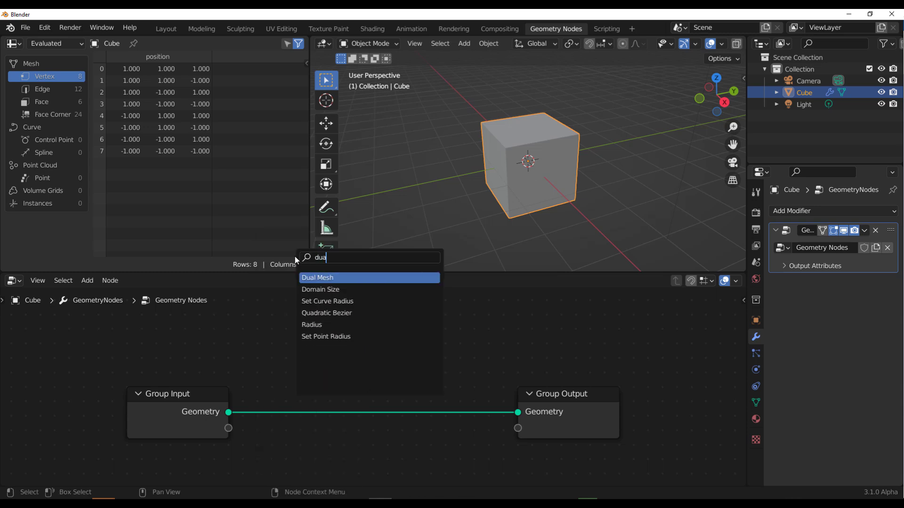
{"action": "key", "text": "Return"}
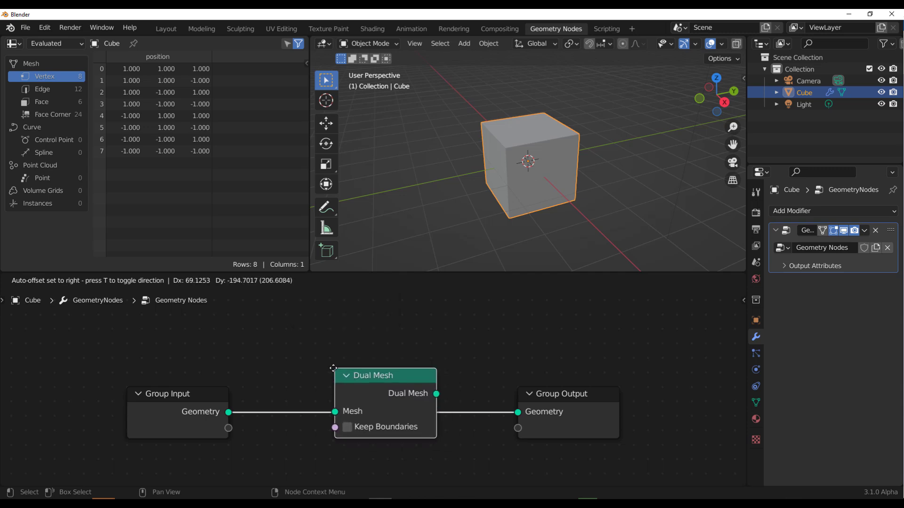
{"action": "left_click", "coordinate": [335, 365]}
{"action": "key", "text": "Home"}
{"action": "left_click_drag", "start_coordinate": [520, 415], "coordinate": [577, 416]}
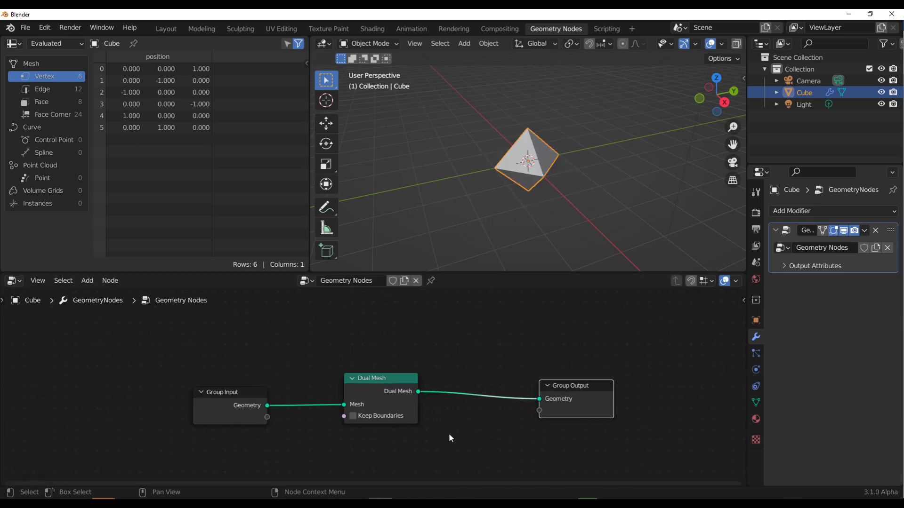
{"action": "left_click_drag", "start_coordinate": [400, 405], "coordinate": [455, 363]}
{"action": "scroll", "coordinate": [386, 385], "scroll_direction": "up", "scroll_amount": 1}
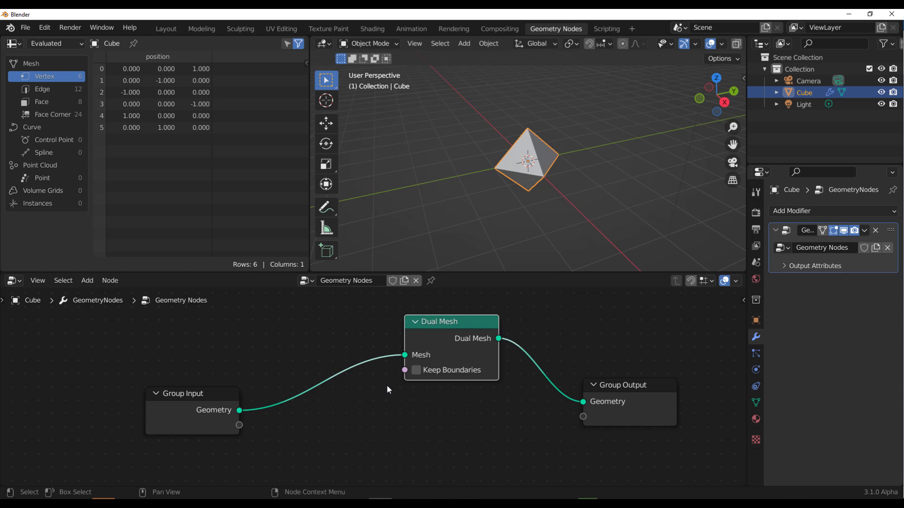
- Link Group Input directly to Group Output to compare the original cube, and reconnect the Dual Mesh output
{"action": "left_click_drag", "start_coordinate": [236, 409], "coordinate": [583, 402]}
{"action": "middle_click_drag", "start_coordinate": [588, 210], "coordinate": [444, 168]}
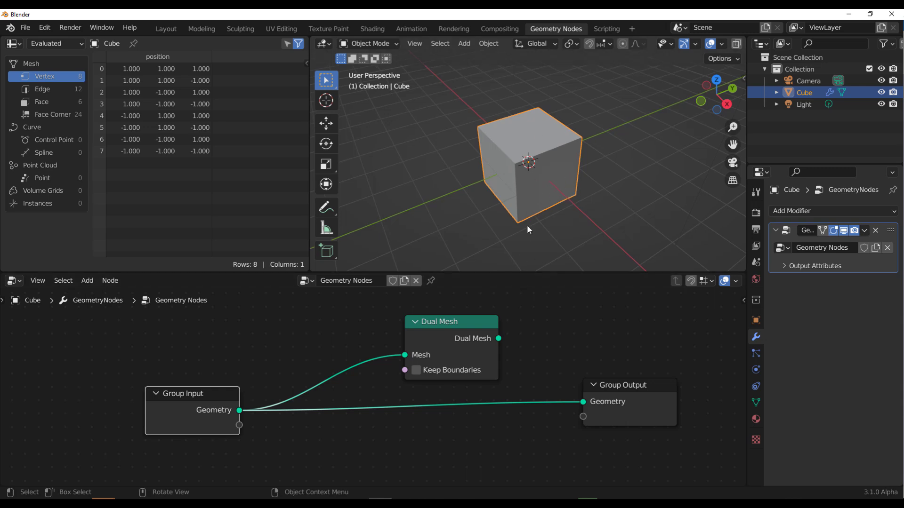
{"action": "left_click_drag", "start_coordinate": [498, 338], "coordinate": [583, 402]}
{"action": "scroll", "coordinate": [411, 410], "scroll_direction": "down", "scroll_amount": 1}
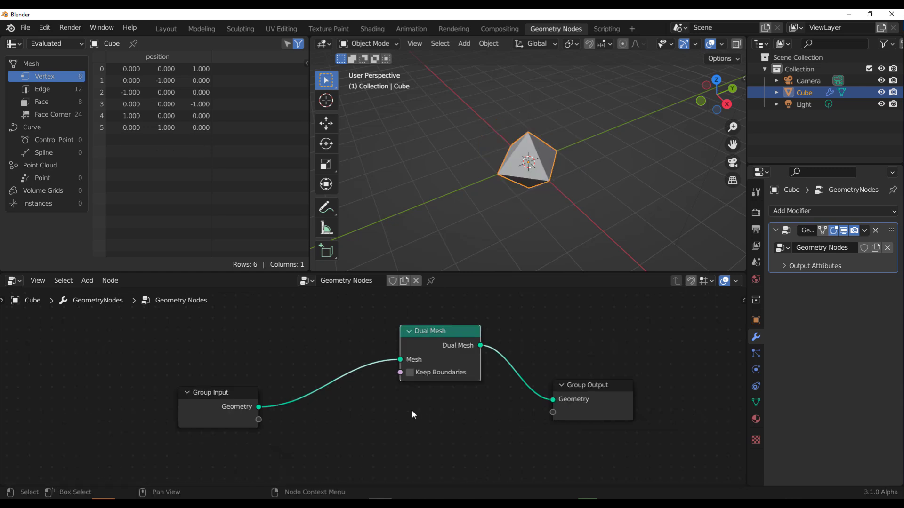
- Add a Cylinder primitive node and feed its Mesh output into the Dual Mesh node instead of Group Input
{"action": "scroll", "coordinate": [410, 400], "scroll_direction": "down", "scroll_amount": 1}
{"action": "key", "text": "shift+a"}
{"action": "left_click", "coordinate": [282, 255]}
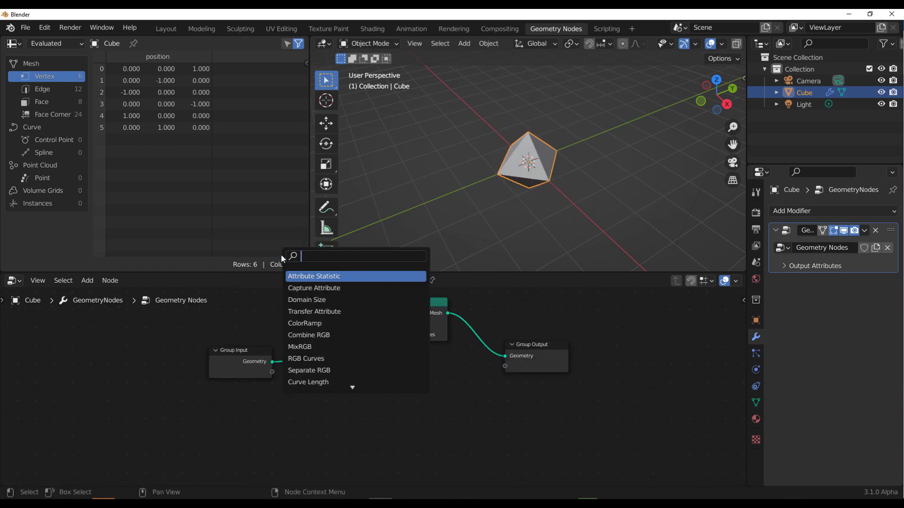
{"action": "type", "text": "cyl"}
{"action": "key", "text": "Return"}
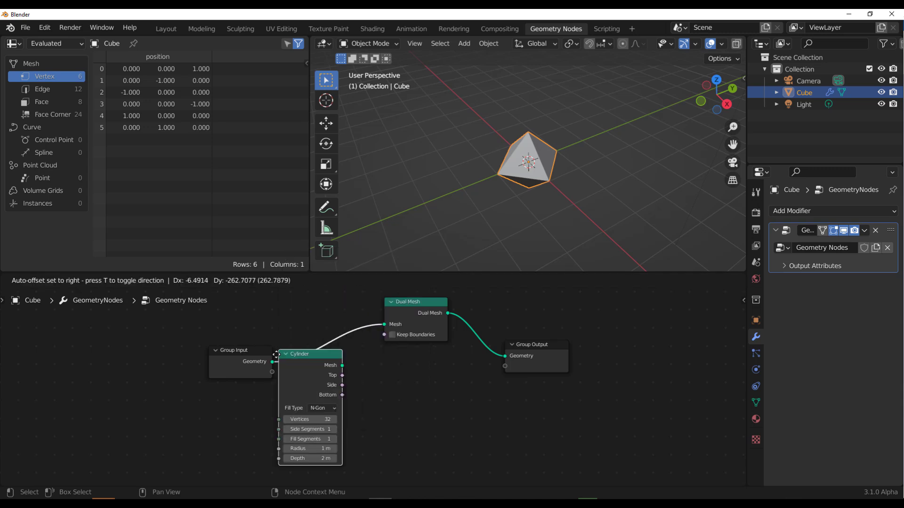
{"action": "left_click", "coordinate": [306, 360]}
{"action": "left_click_drag", "start_coordinate": [309, 455], "coordinate": [282, 447]}
{"action": "middle_click_drag", "start_coordinate": [481, 236], "coordinate": [499, 185]}
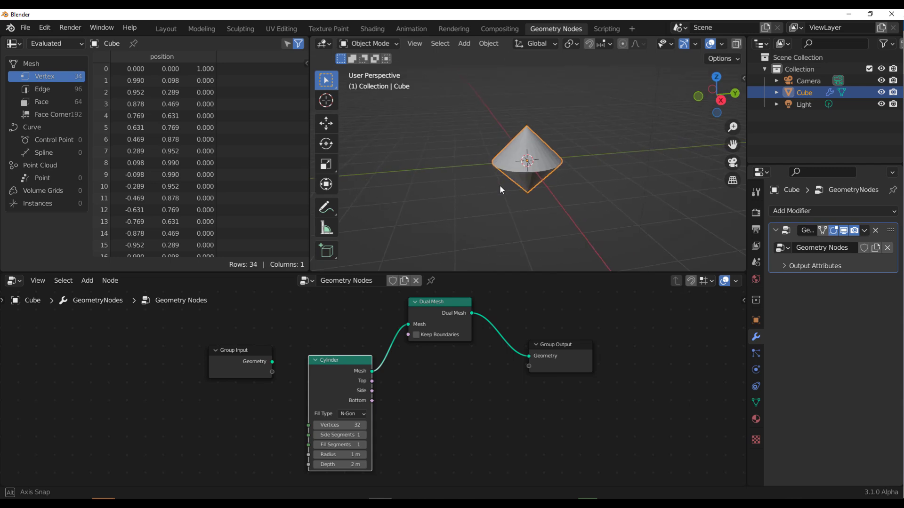
- Link the Cylinder's Mesh directly to Group Output to compare the plain cylinder, and reconnect the Dual Mesh output
{"action": "left_click_drag", "start_coordinate": [372, 371], "coordinate": [530, 355]}
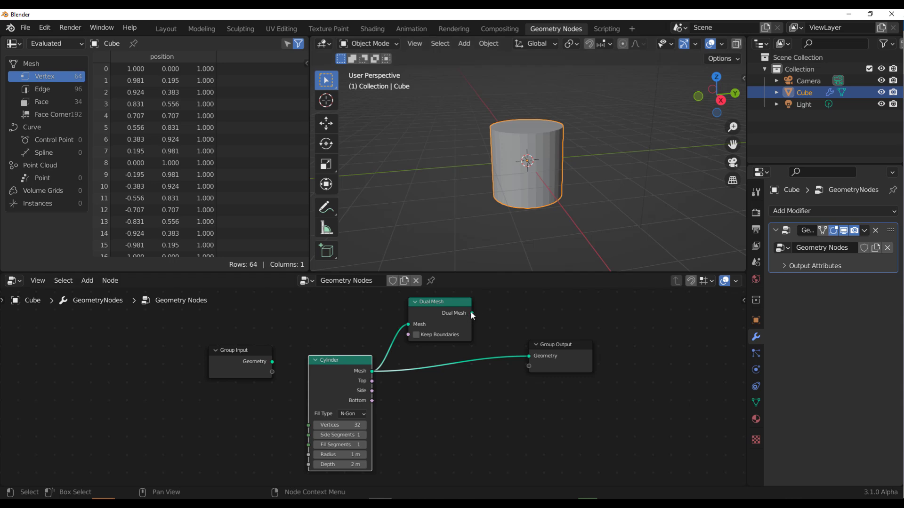
{"action": "left_click_drag", "start_coordinate": [471, 313], "coordinate": [529, 356]}
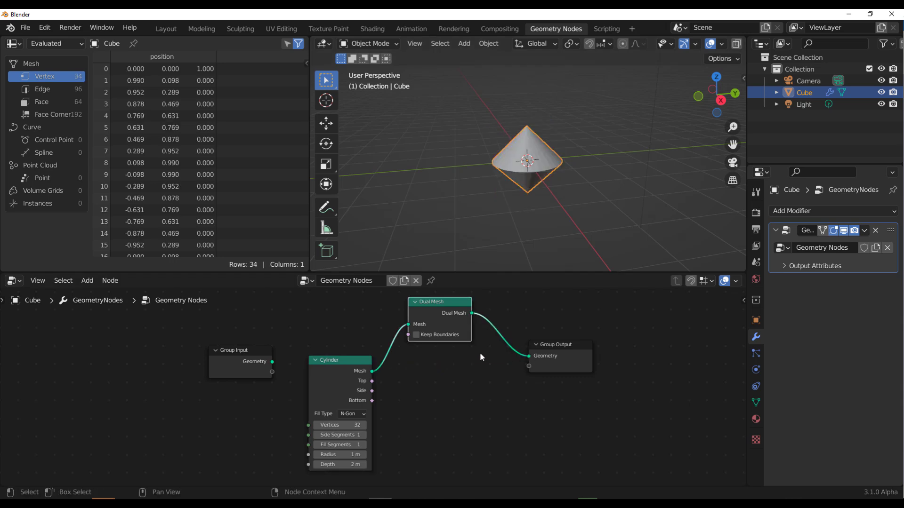
{"action": "key", "text": "shift+a"}
{"action": "left_click", "coordinate": [382, 259]}
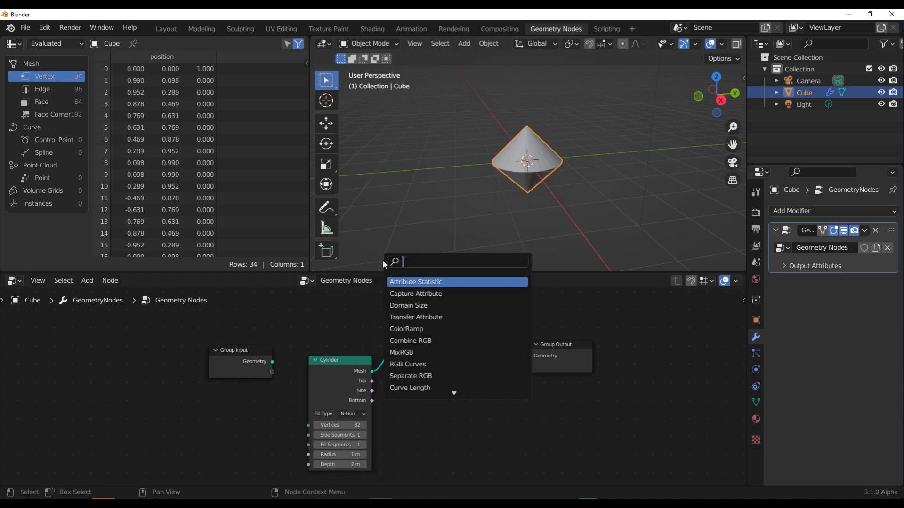
{"action": "type", "text": "c"}
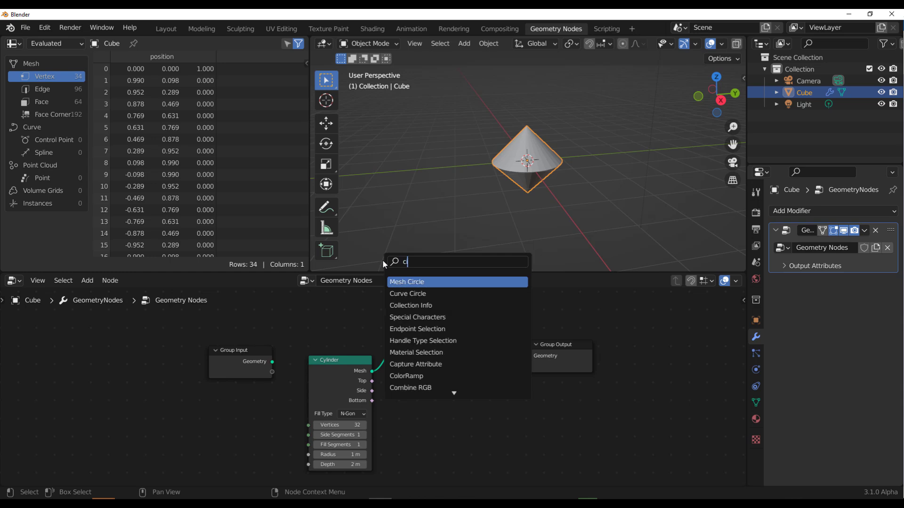
{"action": "key", "text": "BackSpace"}
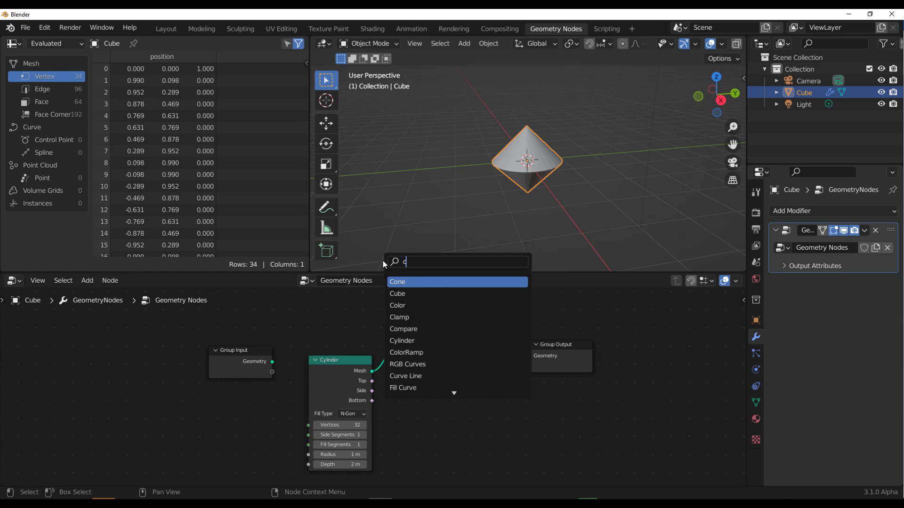
{"action": "type", "text": "dual"}
{"action": "key", "text": "Return"}
{"action": "left_click", "coordinate": [381, 259]}
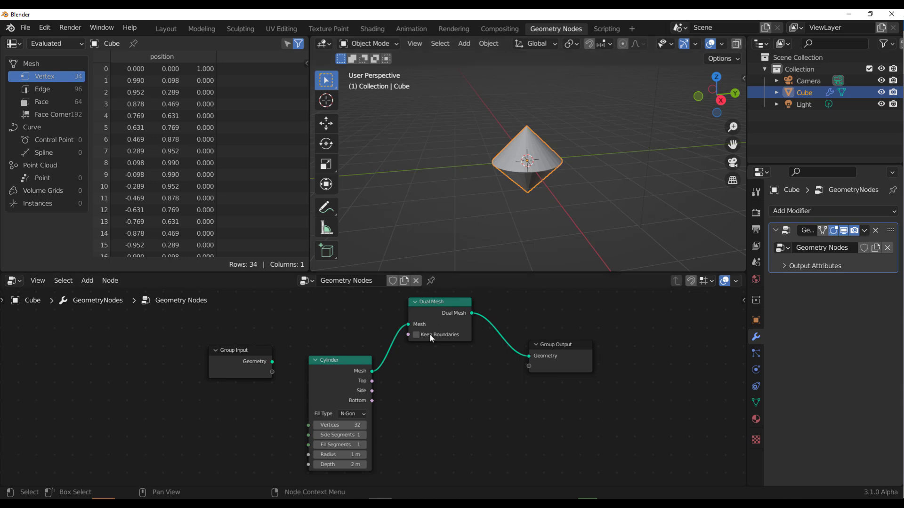
- Add a Cone primitive node below the Dual Mesh node
{"action": "scroll", "coordinate": [434, 396], "scroll_direction": "down", "scroll_amount": 2}
{"action": "middle_click_drag", "start_coordinate": [434, 396], "coordinate": [397, 395]}
{"action": "key", "text": "shift+a"}
{"action": "left_click", "coordinate": [387, 256]}
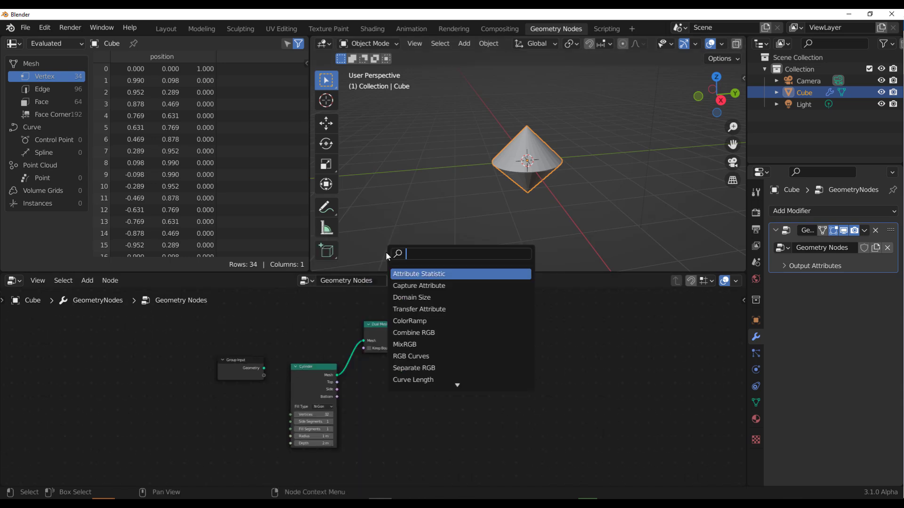
{"action": "type", "text": "cone"}
{"action": "key", "text": "Return"}
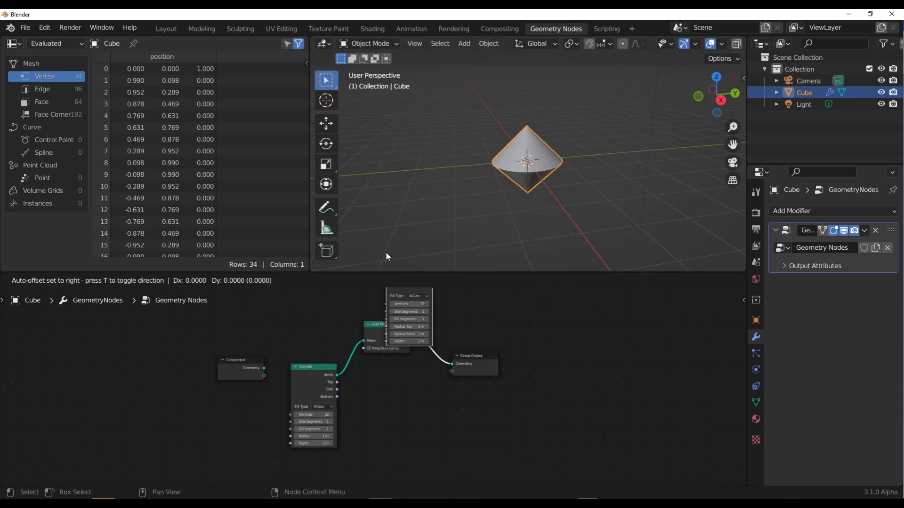
{"action": "left_click", "coordinate": [402, 370]}
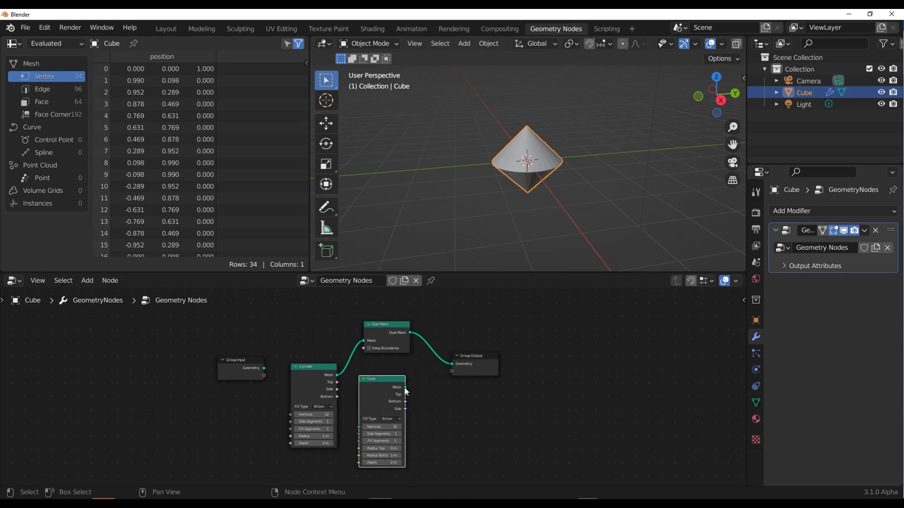
- Feed the Cone's Mesh into the Dual Mesh node to view the result, and dissolve Dual Mesh while keeping the Cone linked to Group Output
{"action": "left_click_drag", "start_coordinate": [405, 387], "coordinate": [364, 341]}
{"action": "middle_click_drag", "start_coordinate": [571, 119], "coordinate": [558, 139]}
{"action": "key", "text": "ctrl+x"}
{"action": "key", "text": "shift+a"}
{"action": "left_click", "coordinate": [383, 254]}
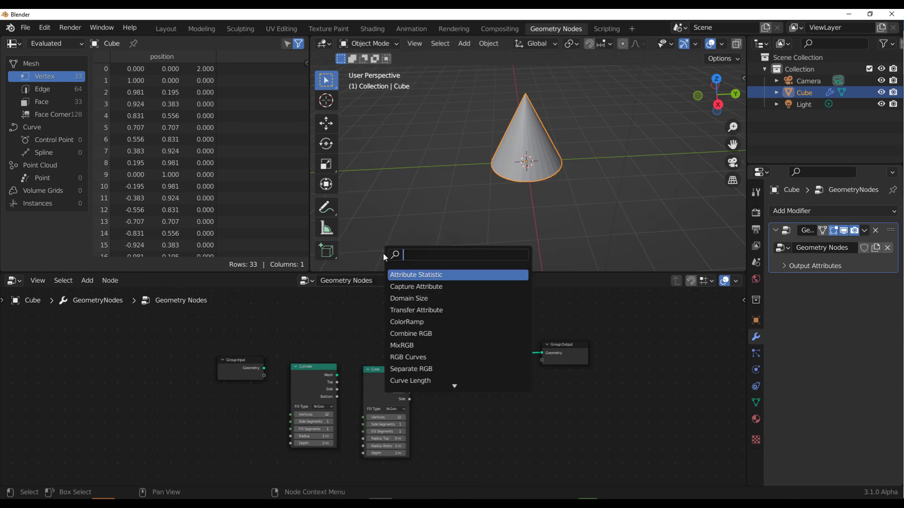
{"action": "type", "text": "dom"}
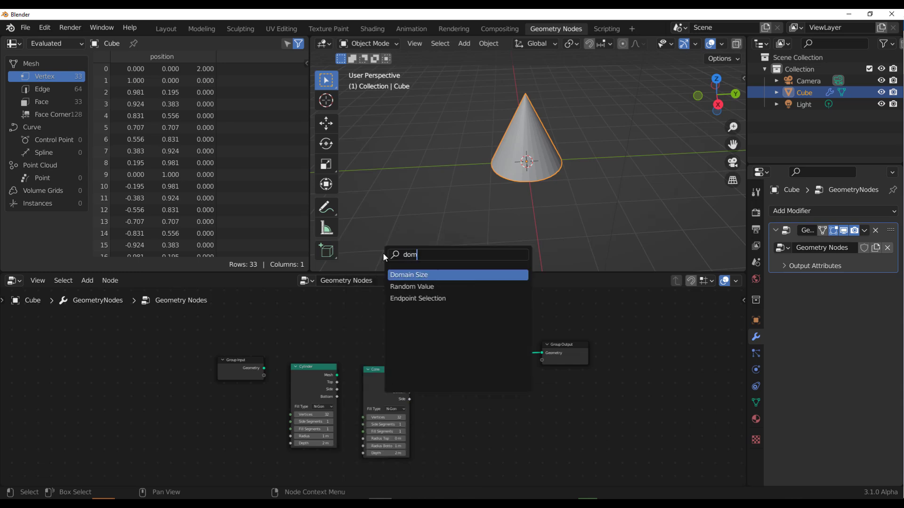
{"action": "key", "text": "Escape"}
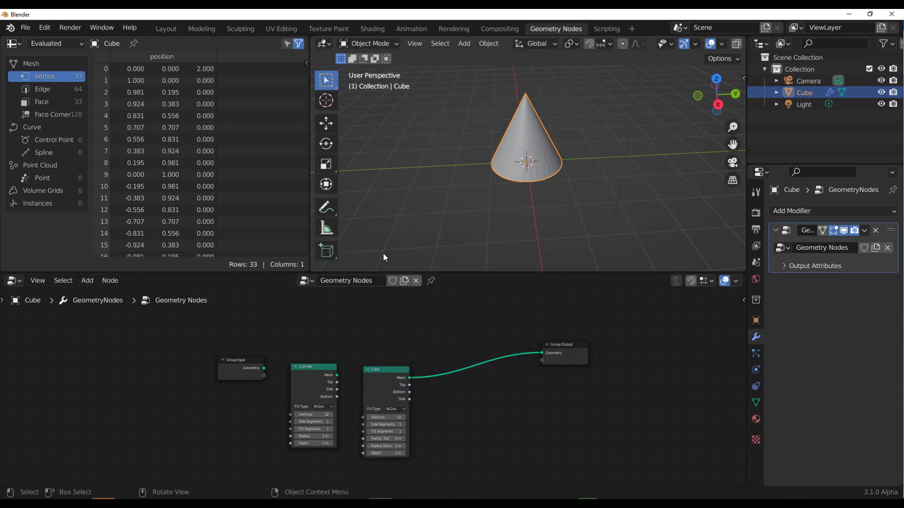
{"action": "key", "text": "shift+a"}
{"action": "mouse_move", "coordinate": [407, 347]}
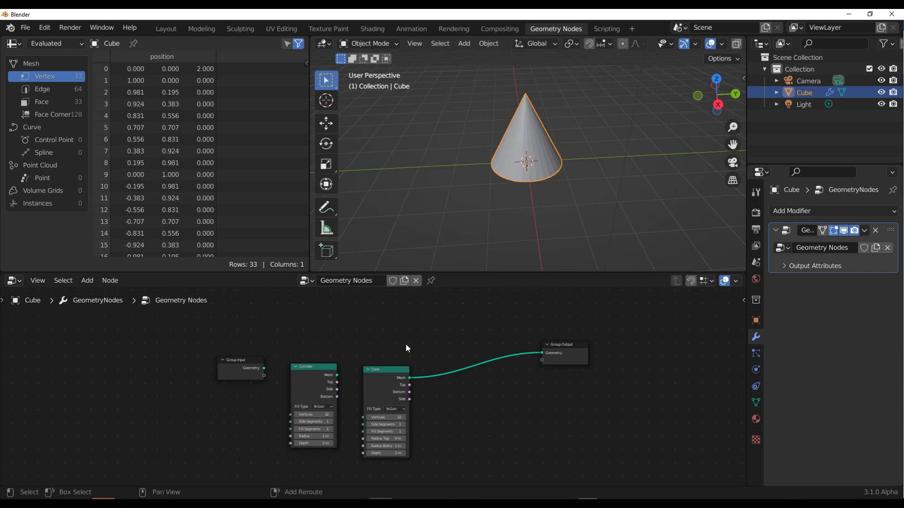
- Add a Geometry to Instance node between the Cone and Group Output nodes, below their link
{"action": "key", "text": "shift+a"}
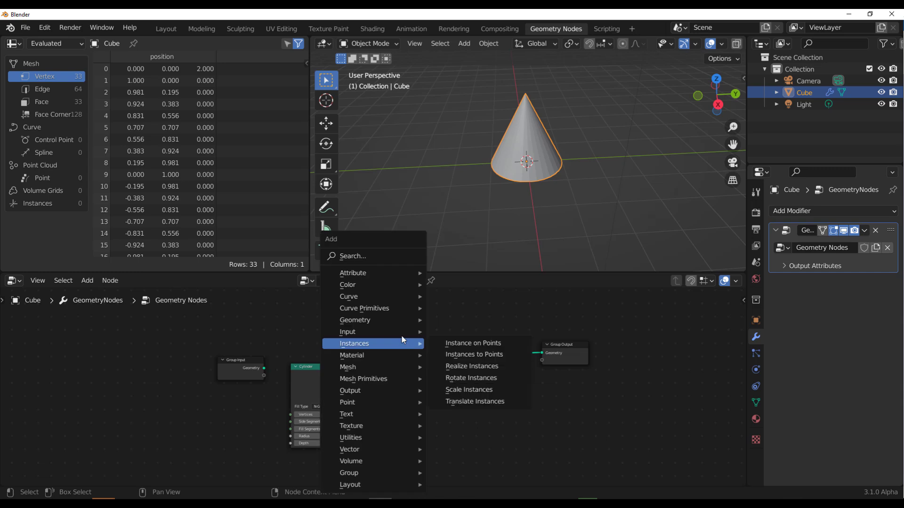
{"action": "left_click", "coordinate": [365, 258]}
{"action": "type", "text": "age"}
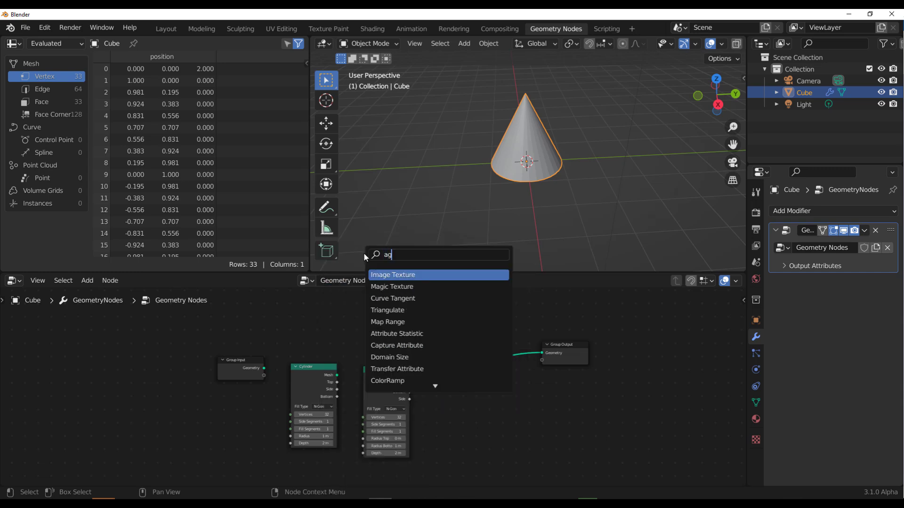
{"action": "key", "text": "BackSpace"}
{"action": "key", "text": "BackSpace"}
{"action": "key", "text": "BackSpace"}
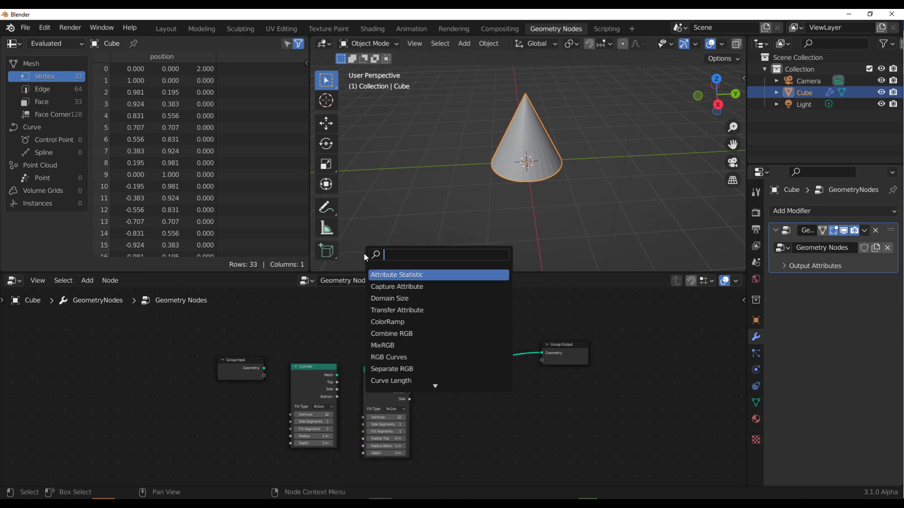
{"action": "type", "text": "gt"}
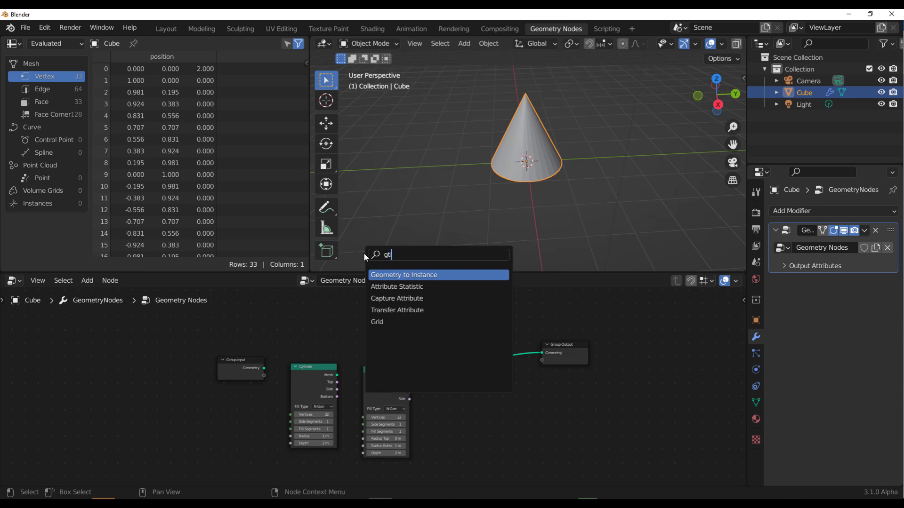
{"action": "key", "text": "Return"}
{"action": "left_click", "coordinate": [465, 413]}
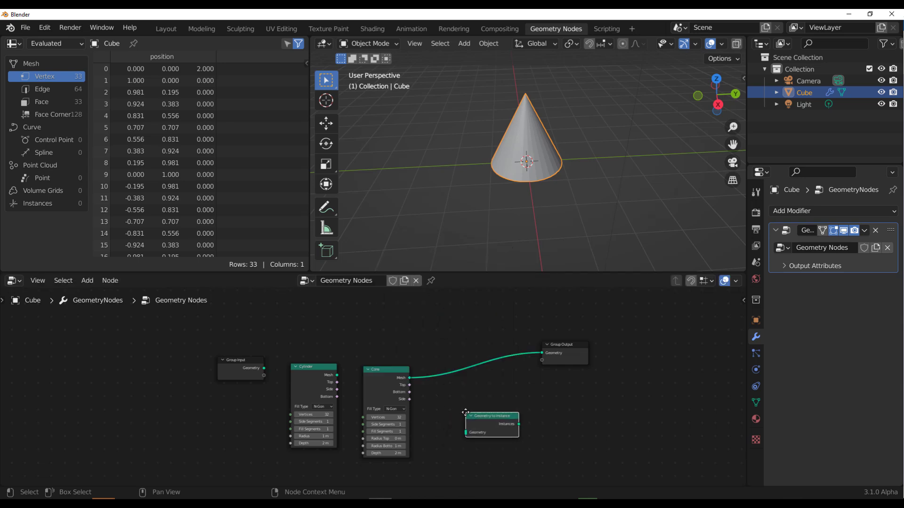
- Add an Instance on Points node after Geometry to Instance, and make room for it before Group Output
{"action": "scroll", "coordinate": [465, 412], "scroll_direction": "up", "scroll_amount": 2}
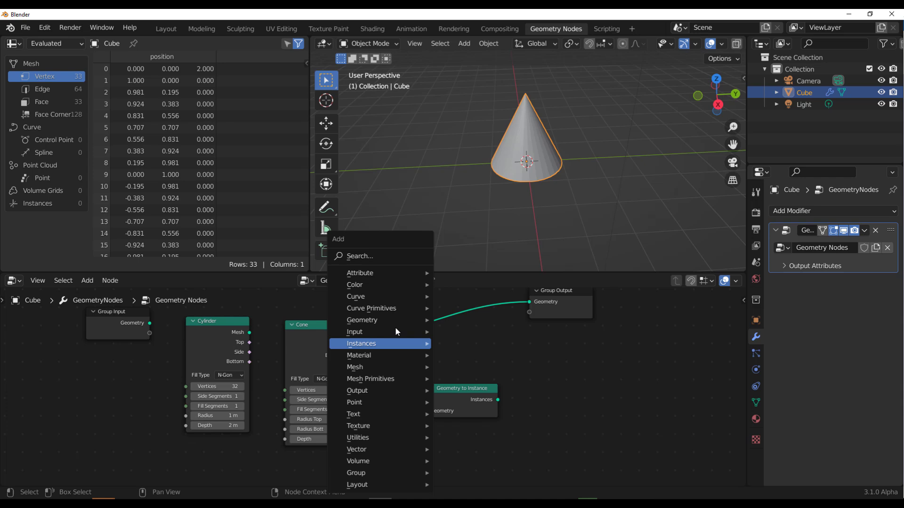
{"action": "left_click", "coordinate": [378, 256]}
{"action": "type", "text": "instan"}
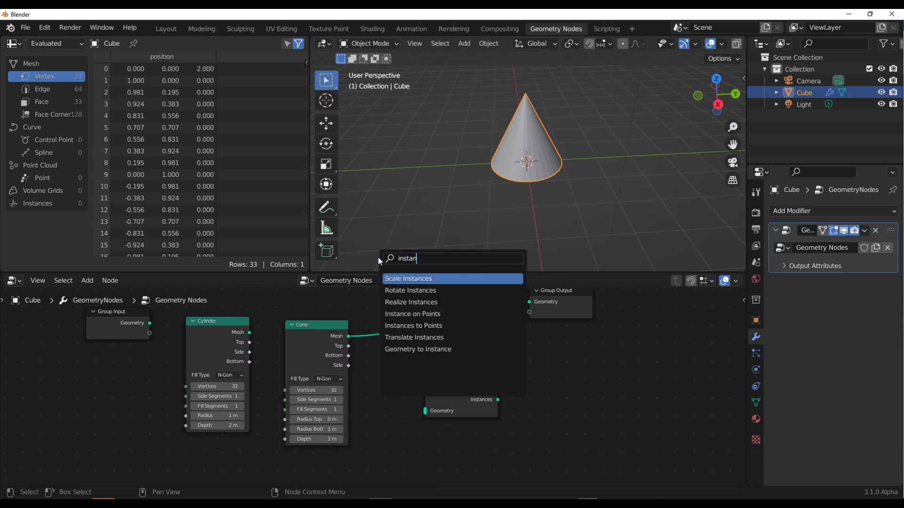
{"action": "key", "text": "Return"}
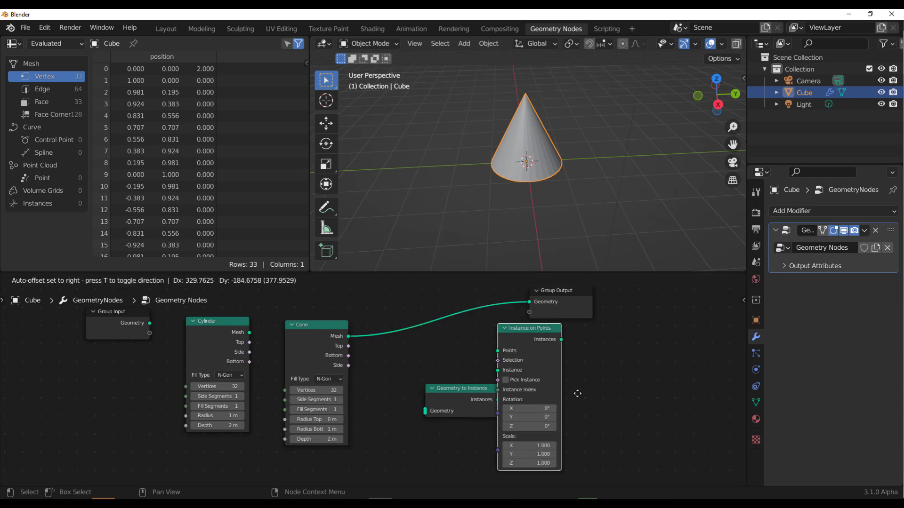
{"action": "left_click", "coordinate": [582, 334]}
{"action": "scroll", "coordinate": [367, 360], "scroll_direction": "right", "scroll_amount": 5}
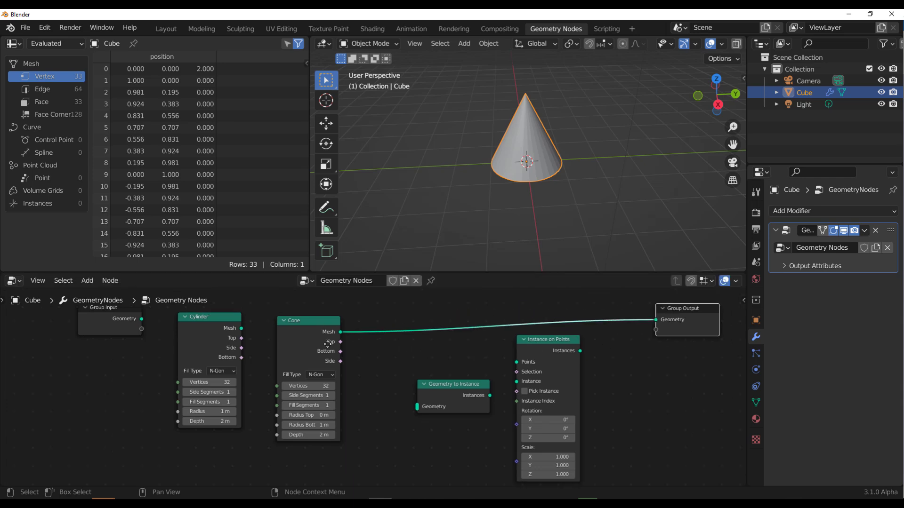
- Feed the Cone and Cylinder Mesh outputs into Geometry to Instance, and cut the Cone's direct link to Group Output
{"action": "left_click_drag", "start_coordinate": [205, 310], "coordinate": [333, 396]}
{"action": "left_click_drag", "start_coordinate": [154, 317], "coordinate": [330, 396]}
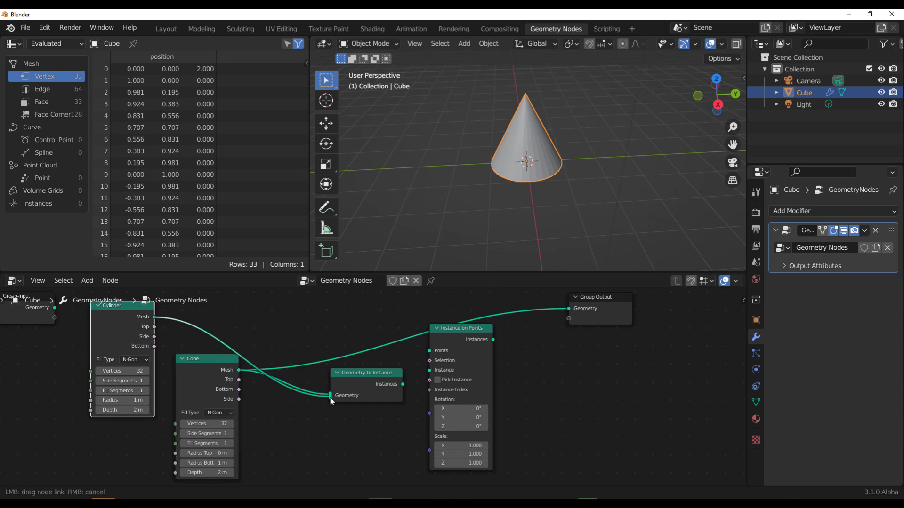
{"action": "scroll", "coordinate": [272, 325], "scroll_direction": "down", "scroll_amount": 1}
{"action": "middle_click_drag", "start_coordinate": [277, 375], "coordinate": [285, 403]}
{"action": "right_click_drag", "start_coordinate": [284, 403], "coordinate": [313, 394], "text": "ctrl"}
{"action": "left_click_drag", "start_coordinate": [462, 368], "coordinate": [476, 334], "text": "alt"}
{"action": "left_click", "coordinate": [369, 323]}
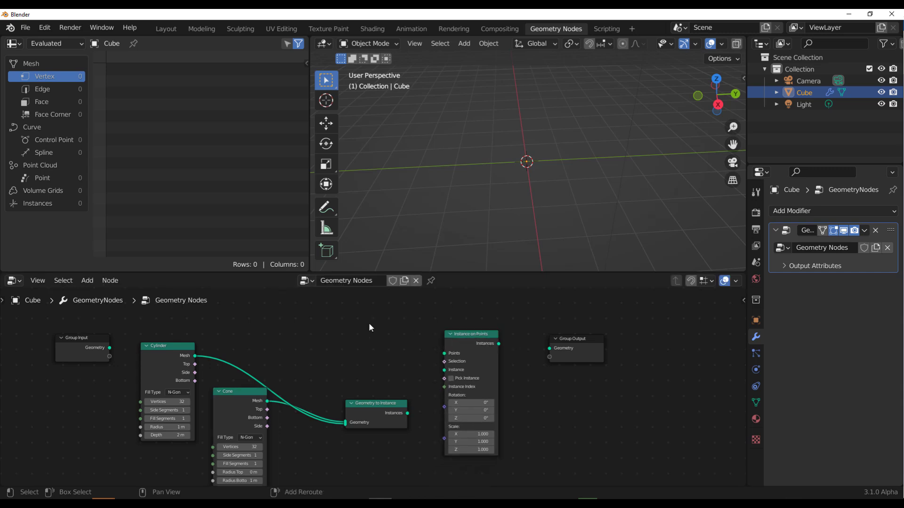
- Add a Grid primitive node above Geometry to Instance and link its Mesh to Group Output
{"action": "key", "text": "shift+a"}
{"action": "type", "text": "gr"}
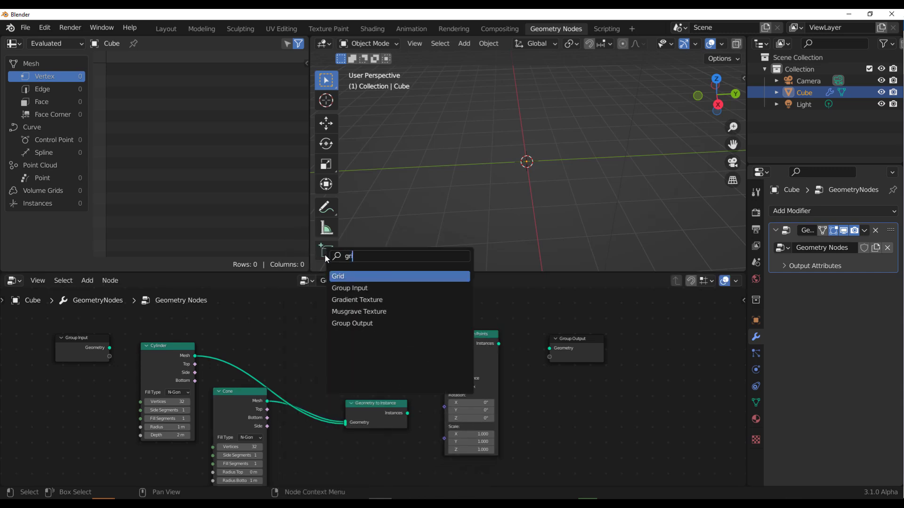
{"action": "key", "text": "Return"}
{"action": "left_click", "coordinate": [311, 311]}
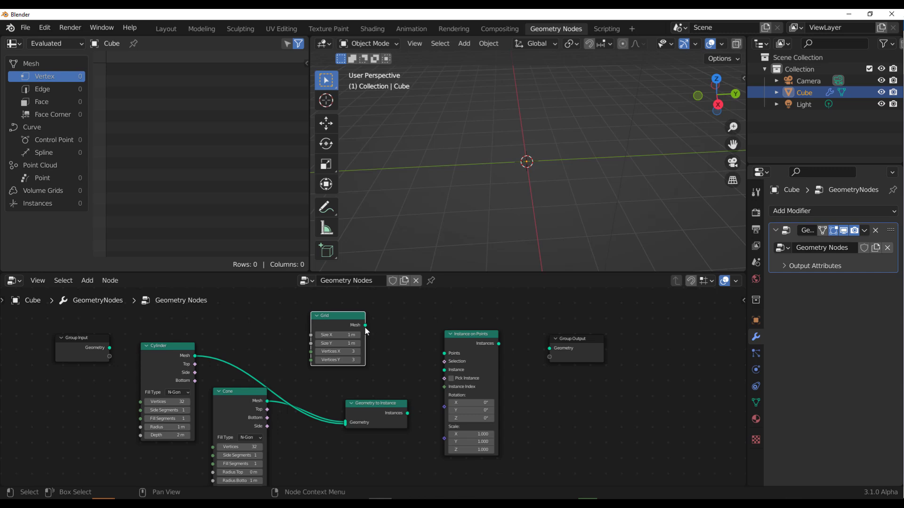
{"action": "left_click_drag", "start_coordinate": [365, 326], "coordinate": [550, 348]}
- Set the Grid's Size X to 22.2 m, Size Y to 18.9 m, and both vertex counts to 4
{"action": "left_click_drag", "start_coordinate": [337, 335], "coordinate": [332, 360]}
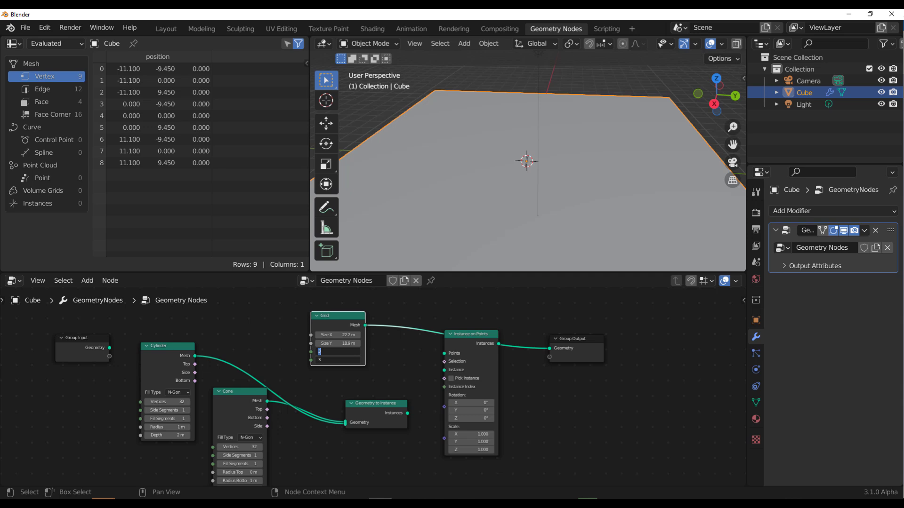
{"action": "type", "text": "4"}
{"action": "key", "text": "Return"}
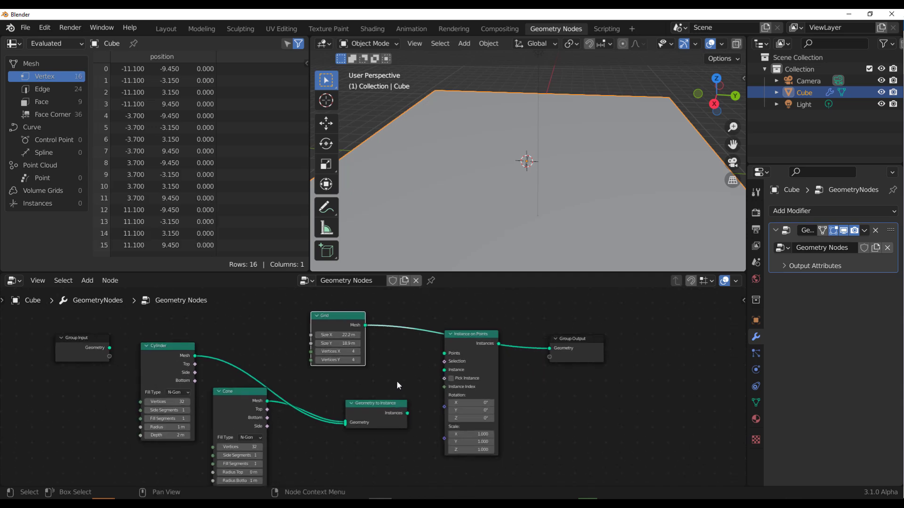
- Wire the Grid's Mesh to Points and the Geometry to Instance output to Instance on Instance on Points, and link its result to Group Output
{"action": "left_click_drag", "start_coordinate": [406, 413], "coordinate": [444, 370]}
{"action": "left_click_drag", "start_coordinate": [365, 325], "coordinate": [446, 354]}
{"action": "left_click_drag", "start_coordinate": [498, 344], "coordinate": [550, 349]}
{"action": "scroll", "coordinate": [537, 179], "scroll_direction": "down", "scroll_amount": 3}
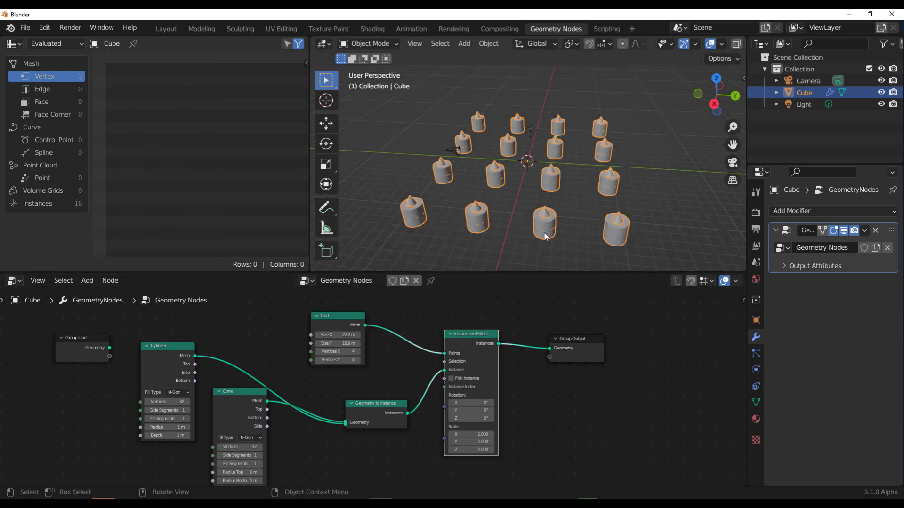
{"action": "middle_click_drag", "start_coordinate": [518, 175], "coordinate": [535, 173]}
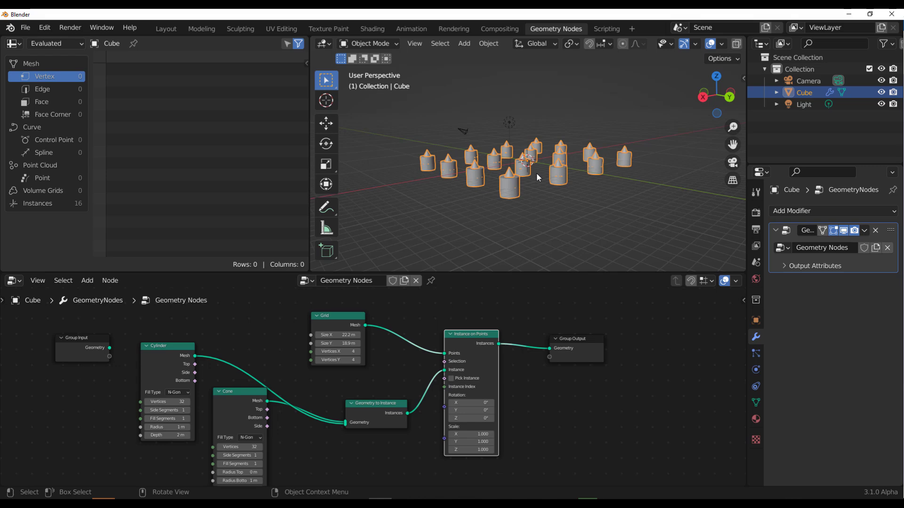
- Enable Pick Instance on the Instance on Points node and view the alternating cones and cylinders from above
{"action": "scroll", "coordinate": [420, 419], "scroll_direction": "up", "scroll_amount": 3}
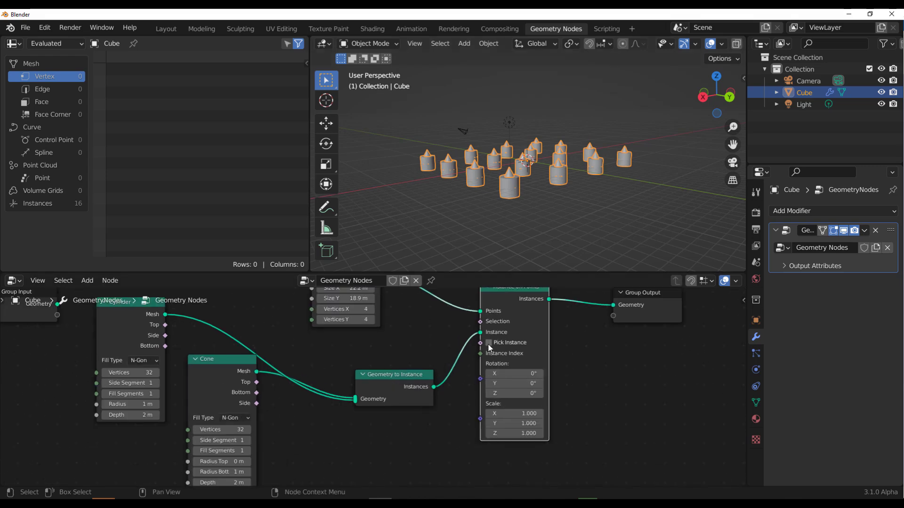
{"action": "left_click", "coordinate": [489, 343]}
{"action": "middle_click_drag", "start_coordinate": [490, 245], "coordinate": [489, 124]}
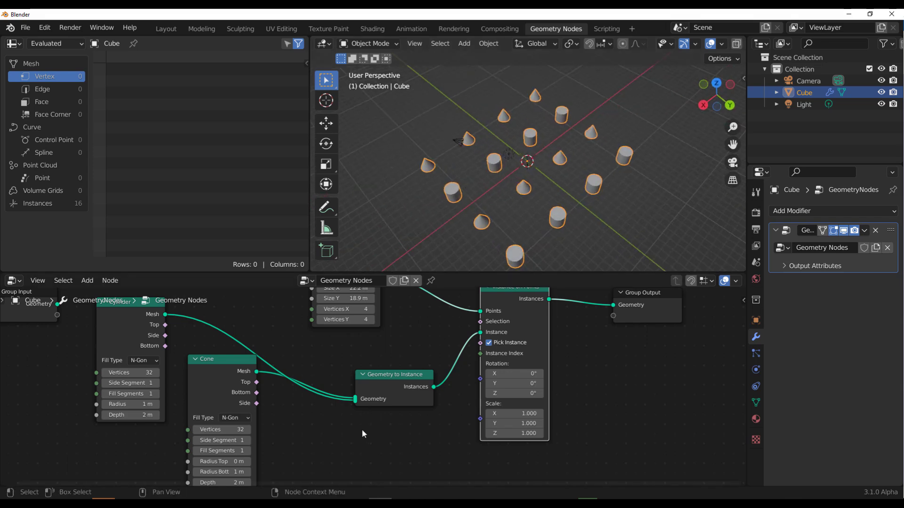
- Add a Star curve primitive node and link its Curve output into Geometry to Instance
{"action": "key", "text": "shift+a"}
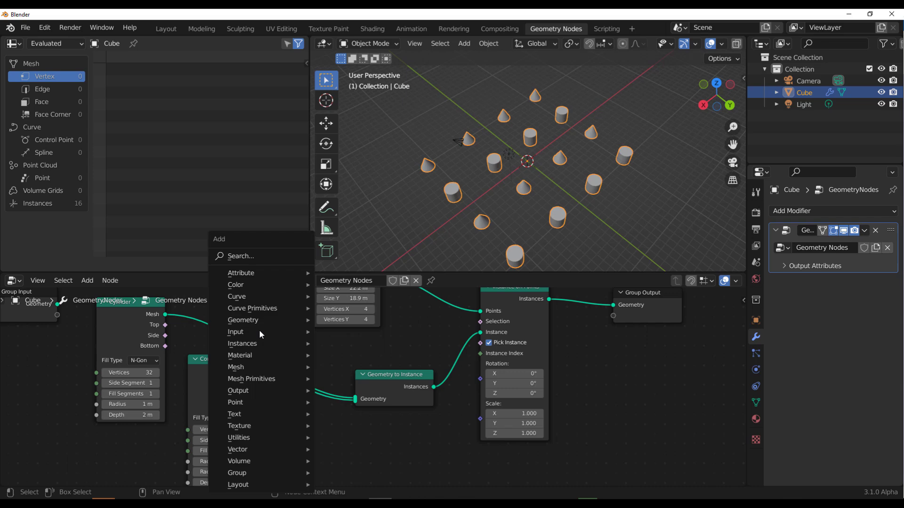
{"action": "left_click", "coordinate": [248, 255]}
{"action": "type", "text": "sta"}
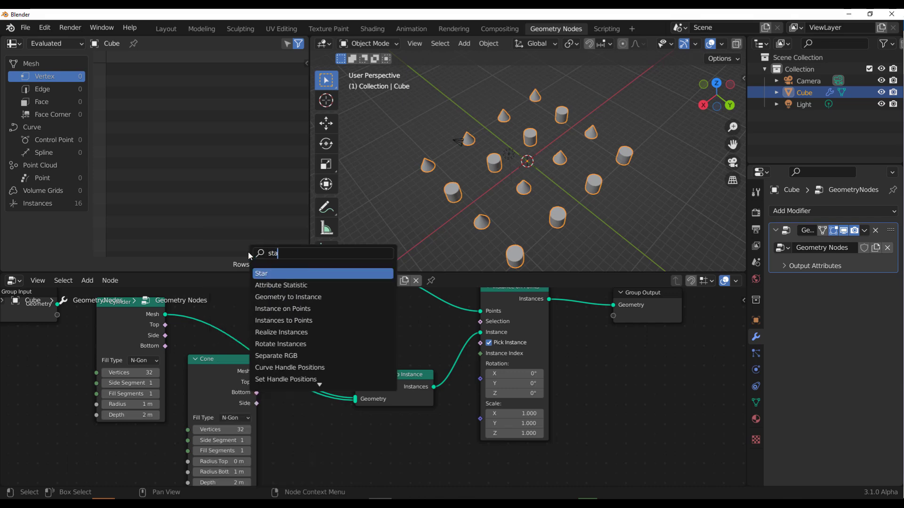
{"action": "key", "text": "Return"}
{"action": "left_click", "coordinate": [330, 443]}
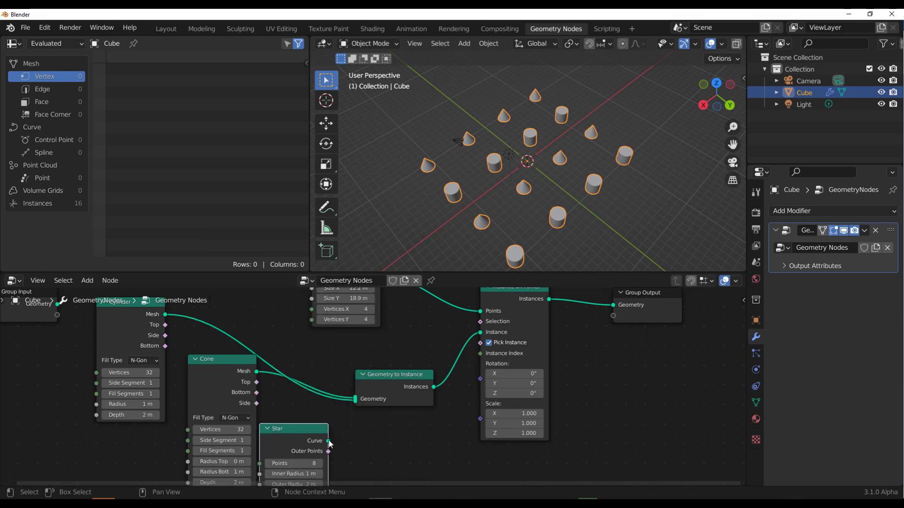
{"action": "left_click_drag", "start_coordinate": [328, 442], "coordinate": [356, 400]}
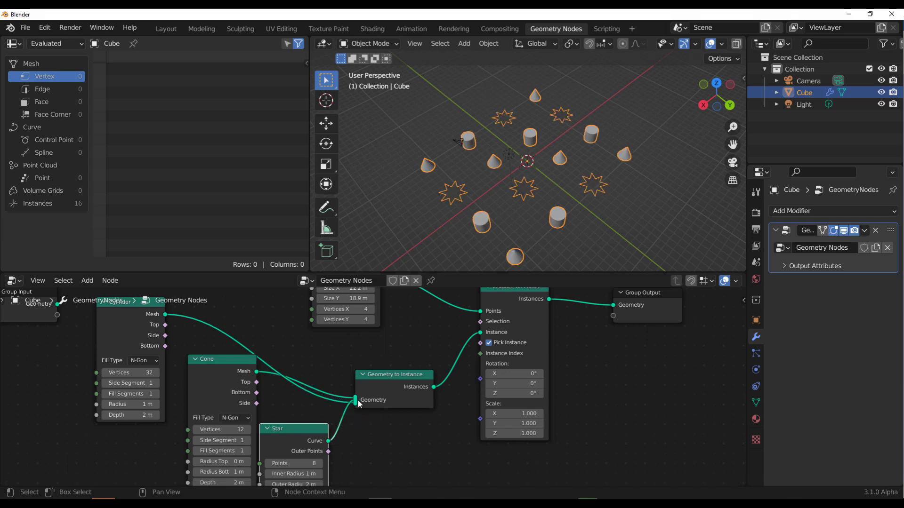
{"action": "middle_click_drag", "start_coordinate": [567, 186], "coordinate": [410, 155]}
- Add a Join Geometry node beside the Star node, just below Geometry to Instance
{"action": "middle_click_drag", "start_coordinate": [363, 454], "coordinate": [338, 417]}
{"action": "key", "text": "shift+a"}
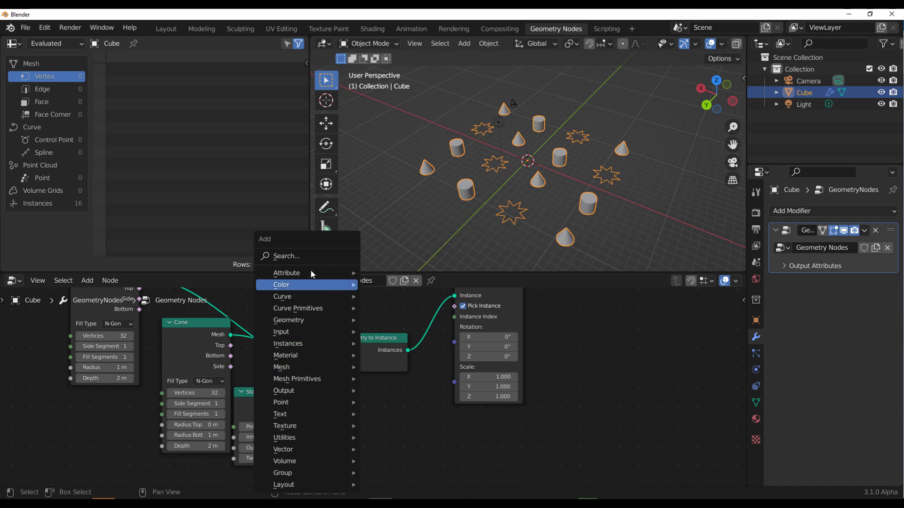
{"action": "left_click", "coordinate": [309, 256]}
{"action": "type", "text": "join"}
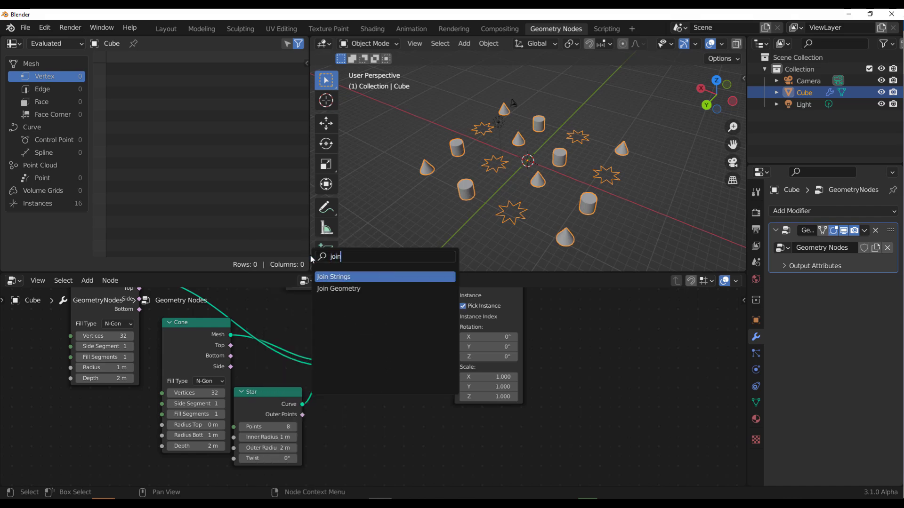
{"action": "key", "text": "Down"}
{"action": "key", "text": "Return"}
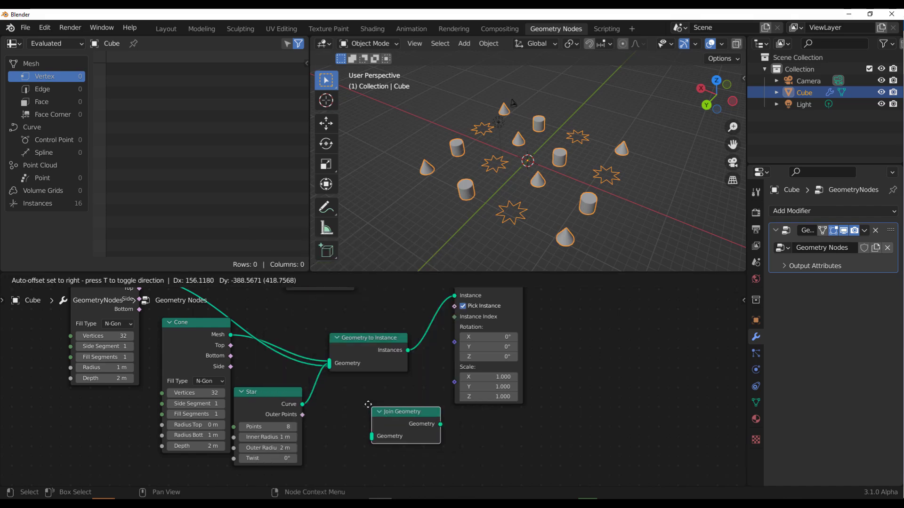
{"action": "left_click", "coordinate": [366, 403]}
- Link the Star, Cone and Cylinder outputs into Join Geometry and connect its output to Instance on Instance on Points
{"action": "left_click_drag", "start_coordinate": [304, 404], "coordinate": [380, 437]}
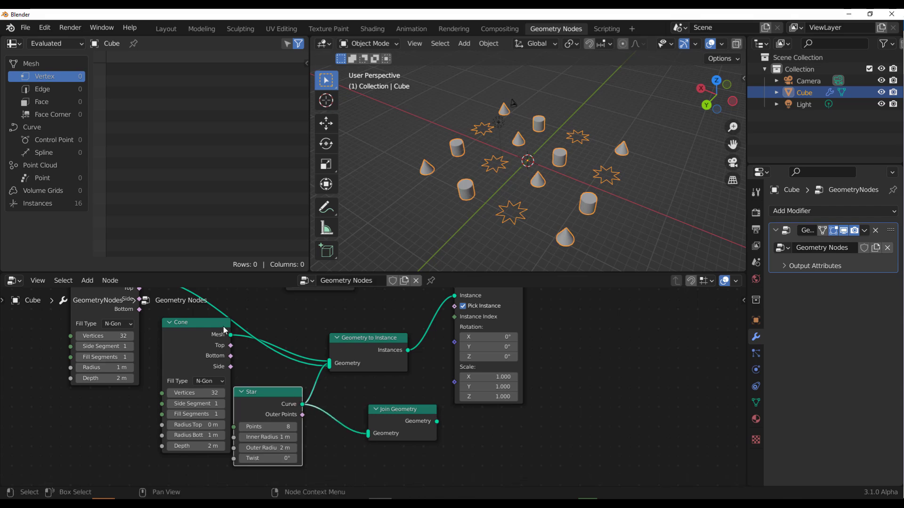
{"action": "left_click_drag", "start_coordinate": [231, 335], "coordinate": [368, 433]}
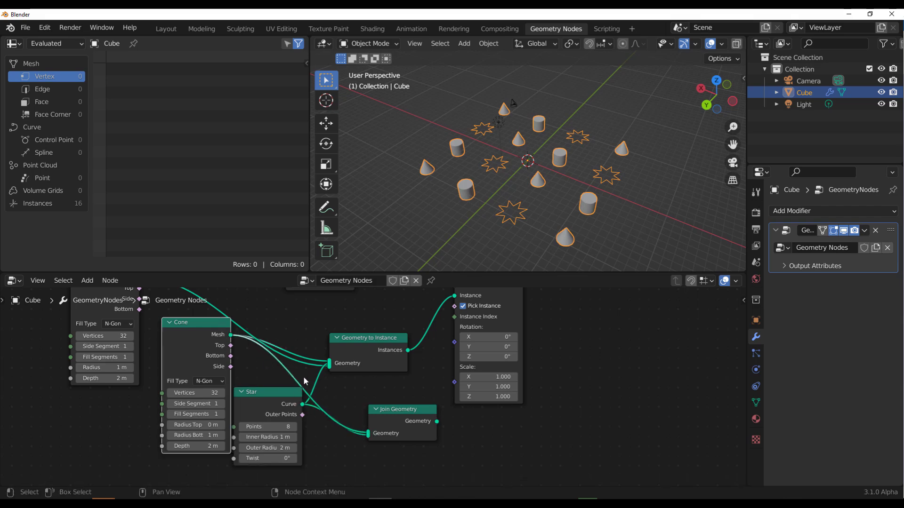
{"action": "scroll", "coordinate": [166, 329], "scroll_direction": "down", "scroll_amount": 2}
{"action": "left_click_drag", "start_coordinate": [172, 333], "coordinate": [382, 313]}
{"action": "scroll", "coordinate": [386, 431], "scroll_direction": "right", "scroll_amount": 3}
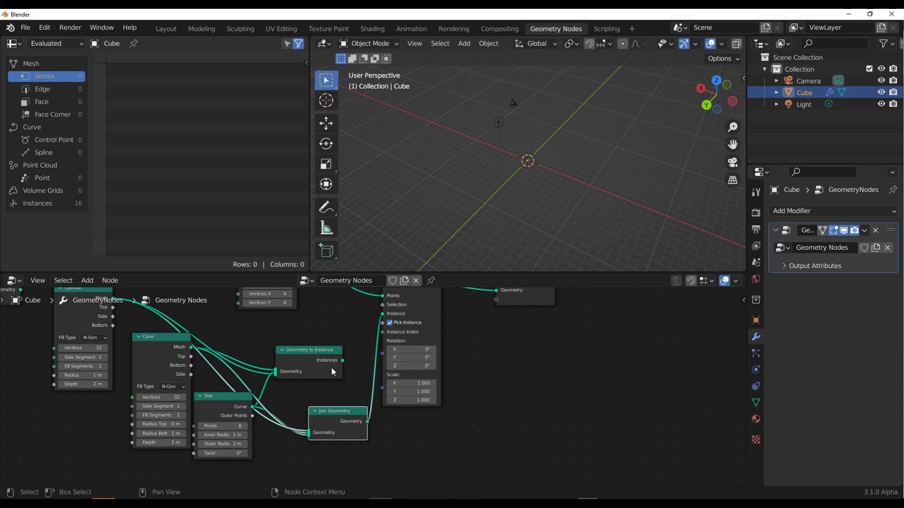
- Reconnect the Geometry to Instance output to Instance on Instance on Points and delete the Join Geometry node
{"action": "left_click_drag", "start_coordinate": [342, 361], "coordinate": [382, 313]}
{"action": "scroll", "coordinate": [375, 389], "scroll_direction": "down", "scroll_amount": 2}
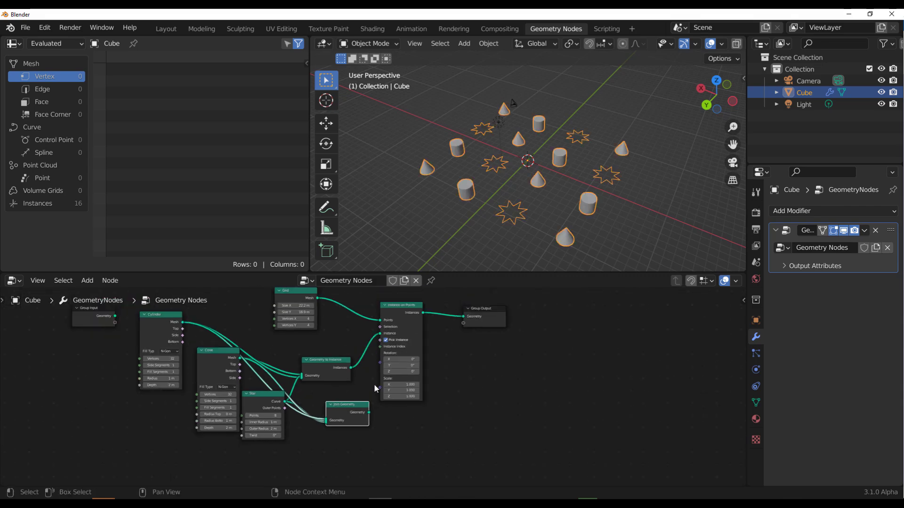
{"action": "scroll", "coordinate": [376, 388], "scroll_direction": "up", "scroll_amount": 3}
{"action": "left_click_drag", "start_coordinate": [341, 378], "coordinate": [173, 401]}
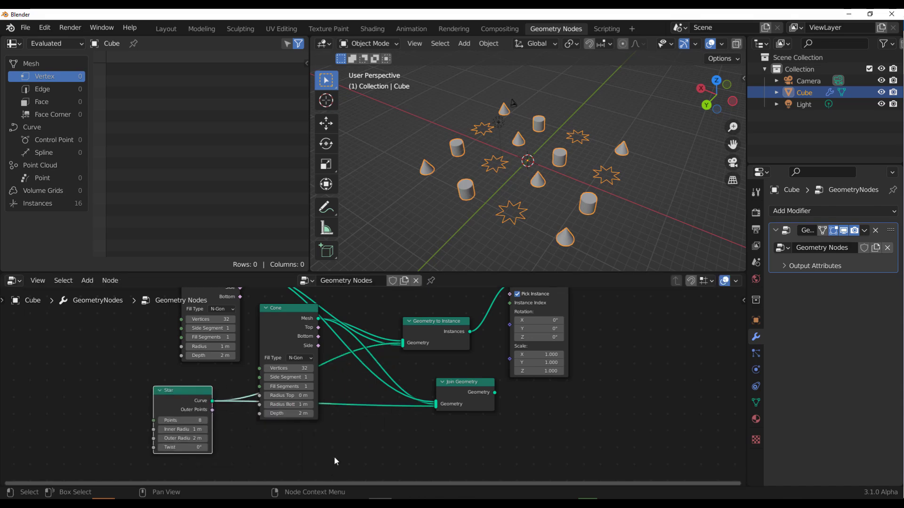
{"action": "left_click", "coordinate": [470, 392]}
{"action": "key", "text": "x"}
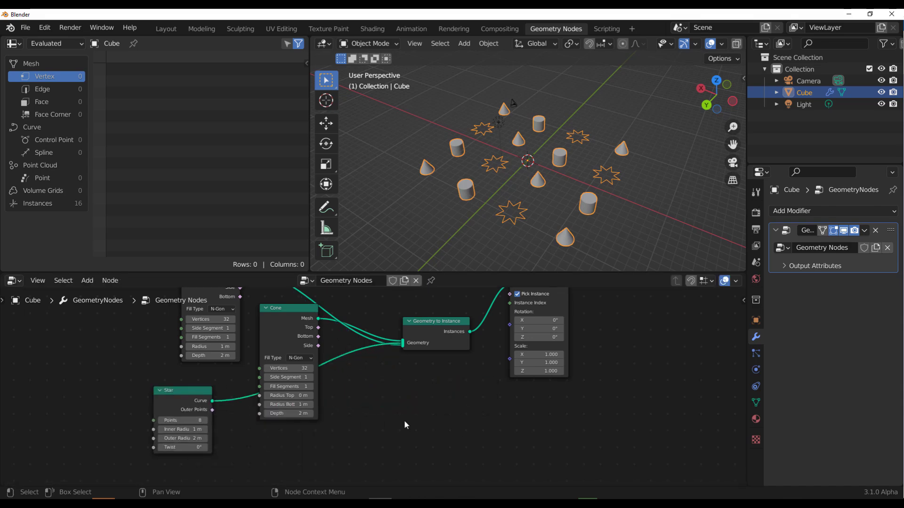
- Add a Cube mesh primitive node and link its Mesh output into Geometry to Instance
{"action": "key", "text": "shift+a"}
{"action": "left_click", "coordinate": [377, 254]}
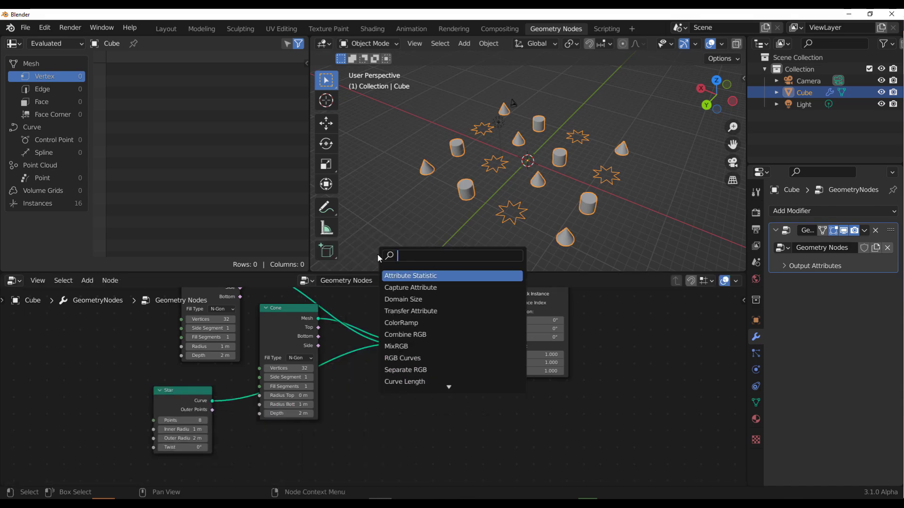
{"action": "type", "text": "sub"}
{"action": "key", "text": "BackSpace"}
{"action": "key", "text": "BackSpace"}
{"action": "key", "text": "BackSpace"}
{"action": "type", "text": "v"}
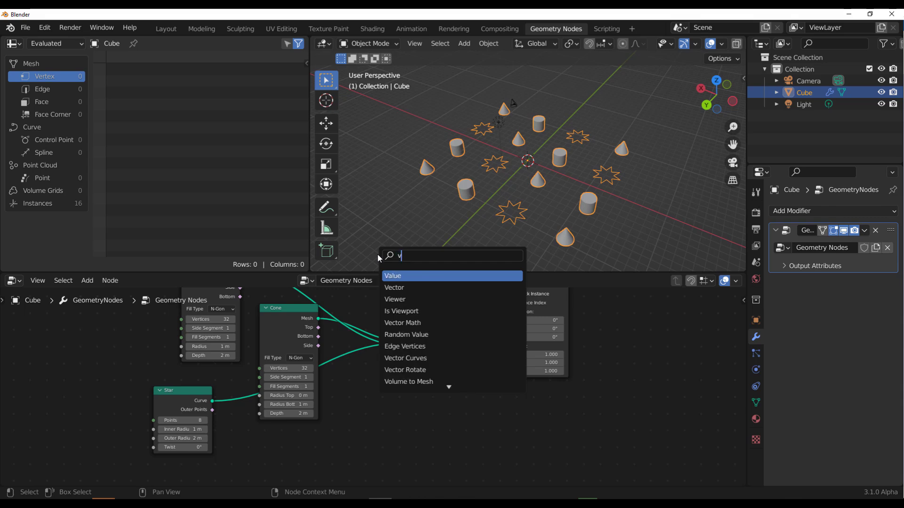
{"action": "key", "text": "BackSpace"}
{"action": "type", "text": "cube"}
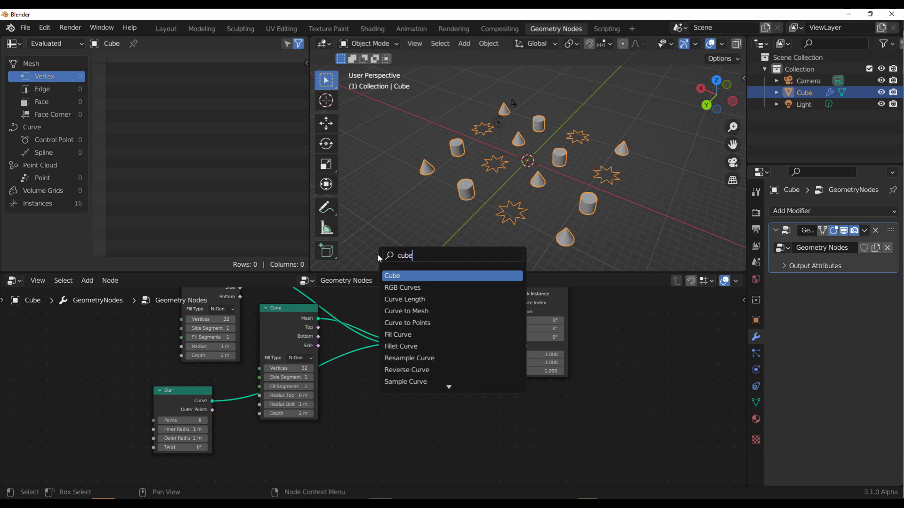
{"action": "key", "text": "Return"}
{"action": "left_click", "coordinate": [393, 395]}
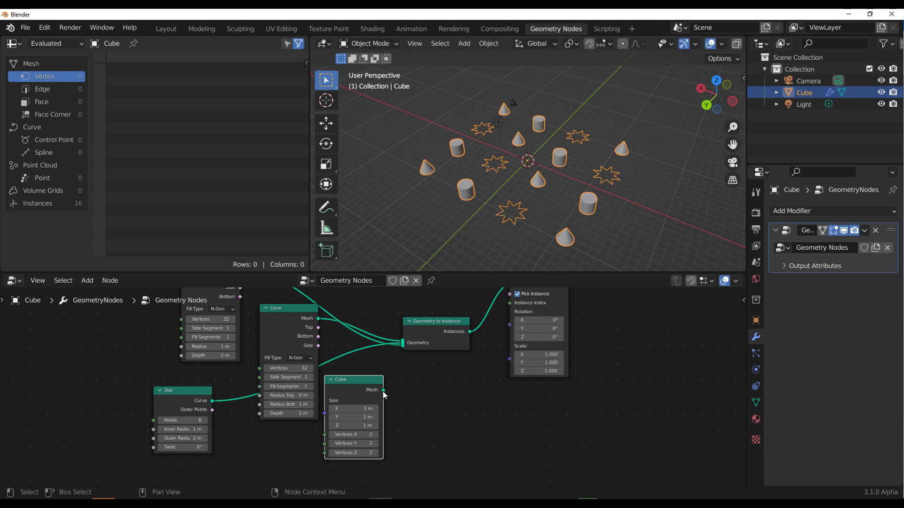
{"action": "left_click_drag", "start_coordinate": [383, 390], "coordinate": [403, 344]}
- Set the Grid's Vertices X and Vertices Y to 5 each
{"action": "middle_click_drag", "start_coordinate": [545, 194], "coordinate": [476, 197]}
{"action": "middle_click_drag", "start_coordinate": [441, 285], "coordinate": [463, 404]}
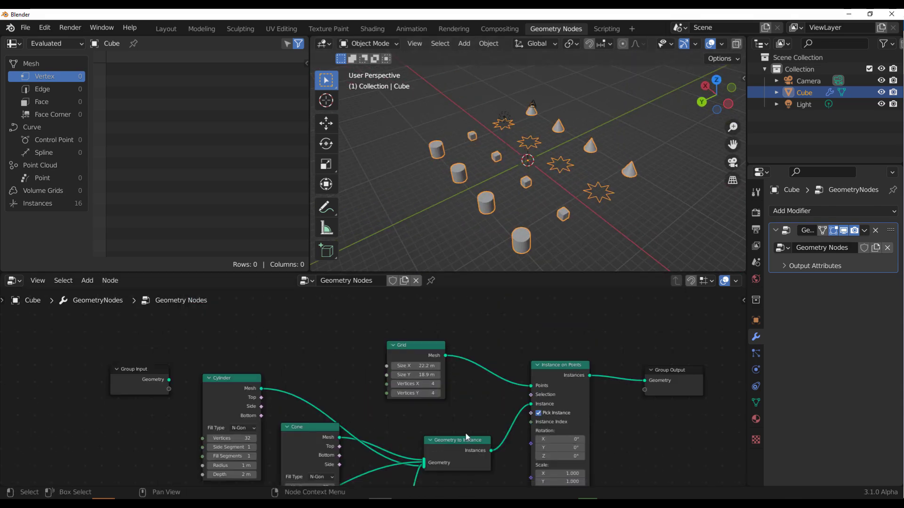
{"action": "left_click_drag", "start_coordinate": [410, 384], "coordinate": [425, 391]}
- Move the Star node away from the Cone and insert a Curve to Mesh node on the Star's output link
{"action": "middle_click_drag", "start_coordinate": [425, 392], "coordinate": [386, 410]}
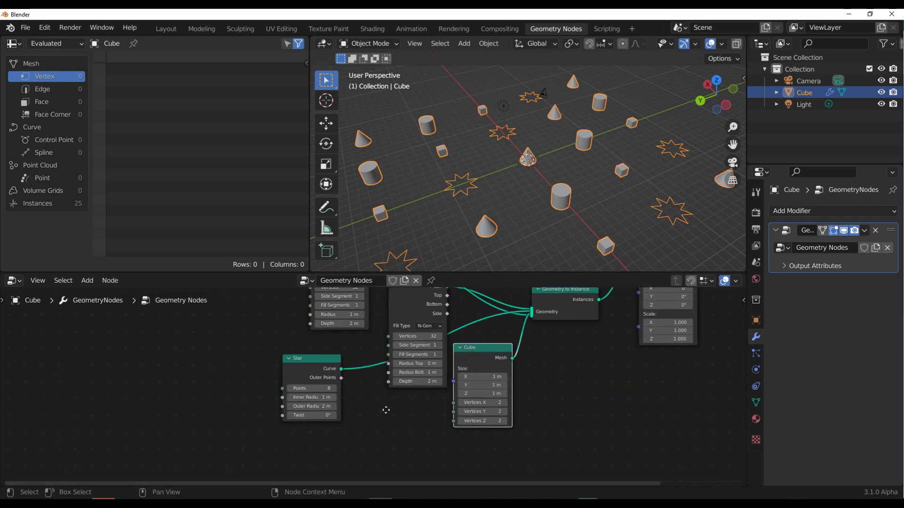
{"action": "left_click_drag", "start_coordinate": [306, 361], "coordinate": [171, 343]}
{"action": "key", "text": "shift+a"}
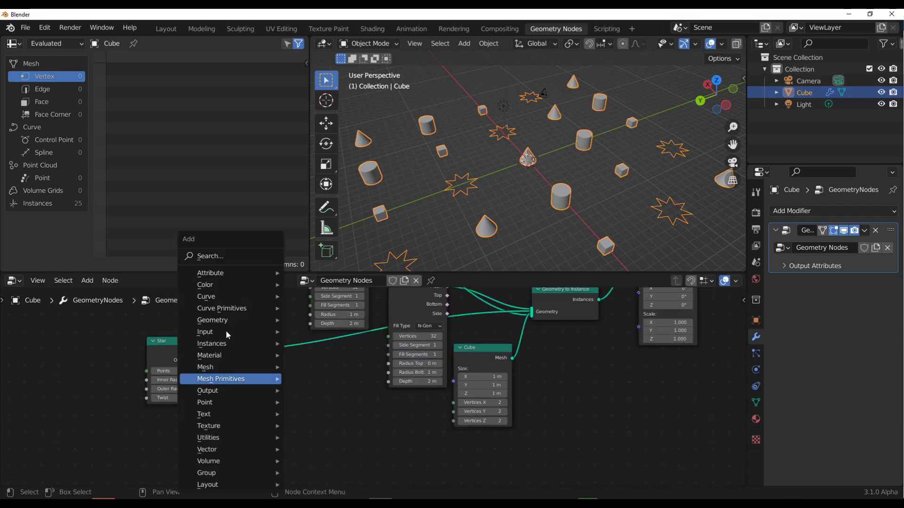
{"action": "left_click", "coordinate": [207, 258]}
{"action": "type", "text": "cure"}
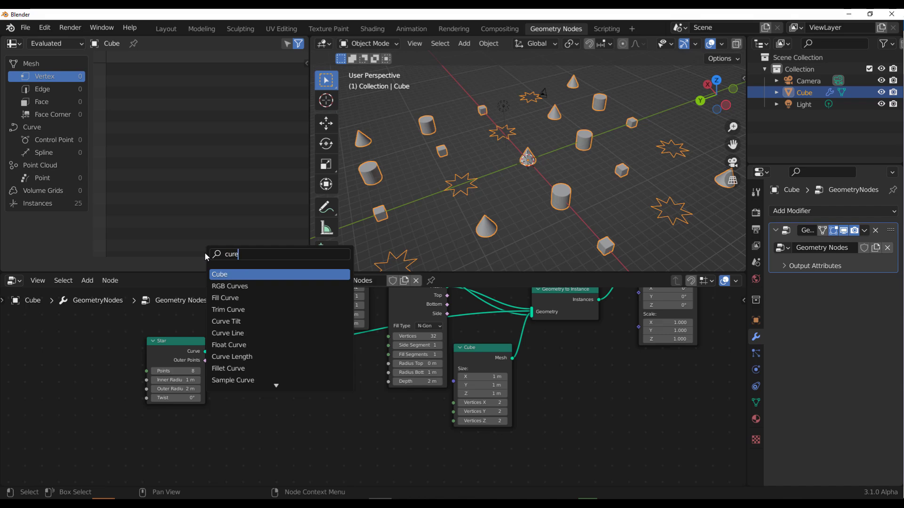
{"action": "key", "text": "BackSpace"}
{"action": "type", "text": "v"}
{"action": "key", "text": "BackSpace"}
{"action": "key", "text": "BackSpace"}
{"action": "key", "text": "BackSpace"}
{"action": "type", "text": "tm"}
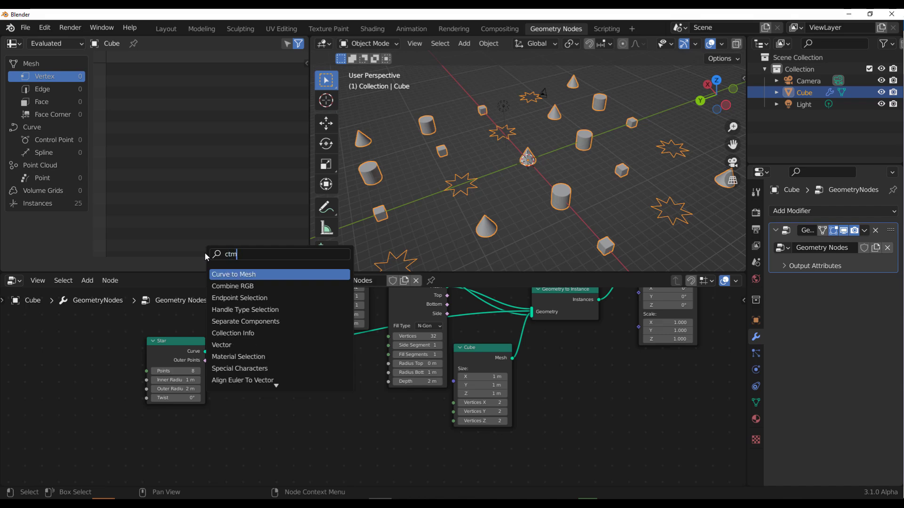
{"action": "key", "text": "Return"}
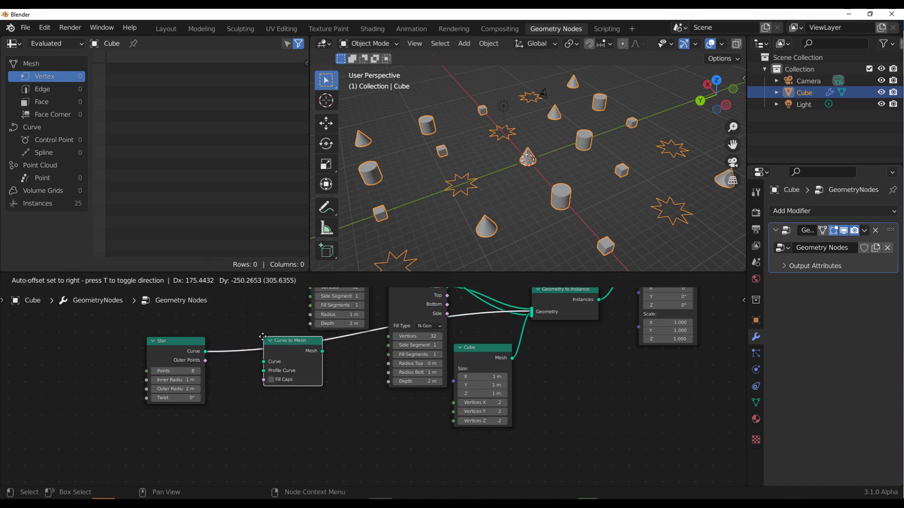
{"action": "left_click", "coordinate": [266, 311]}
- Add a Curve Circle node linked to Curve to Mesh's Profile Curve, and adjust the Star's Points value
{"action": "key", "text": "shift+a"}
{"action": "left_click", "coordinate": [196, 252]}
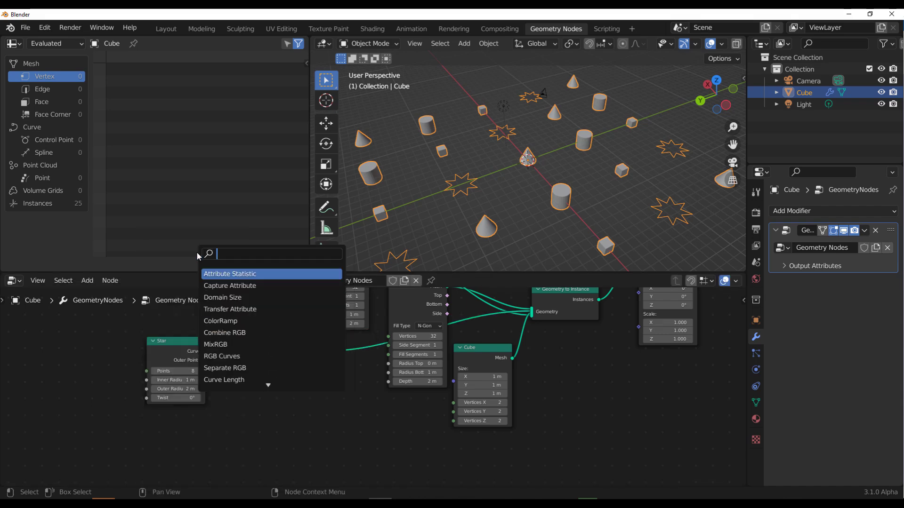
{"action": "type", "text": "cir"}
{"action": "key", "text": "Down"}
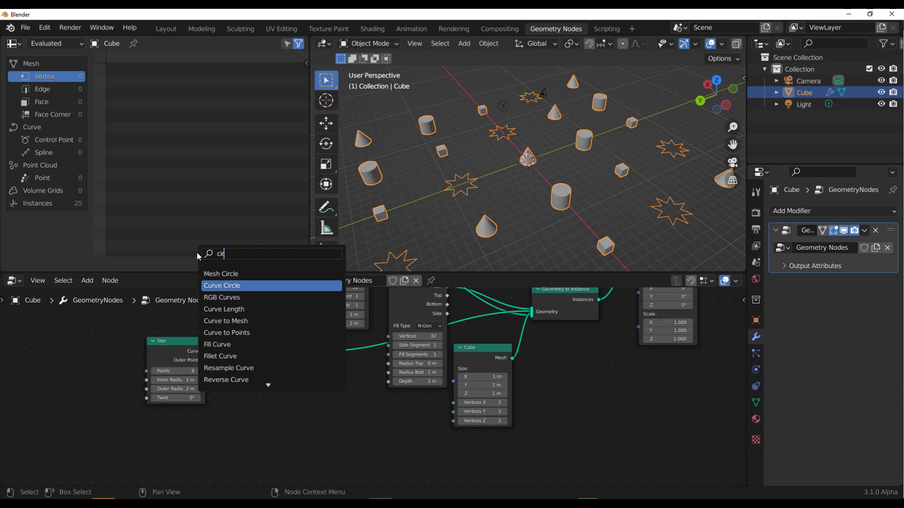
{"action": "key", "text": "Return"}
{"action": "left_click", "coordinate": [188, 411]}
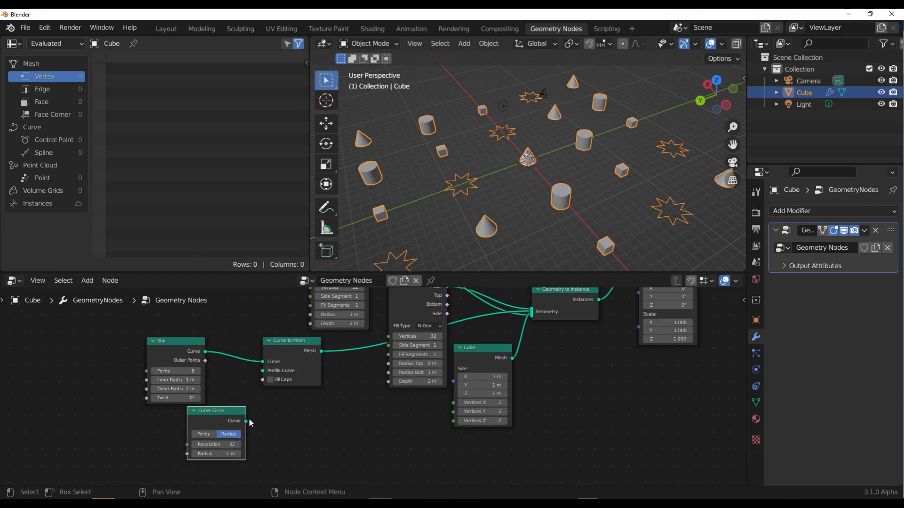
{"action": "left_click_drag", "start_coordinate": [245, 421], "coordinate": [269, 368]}
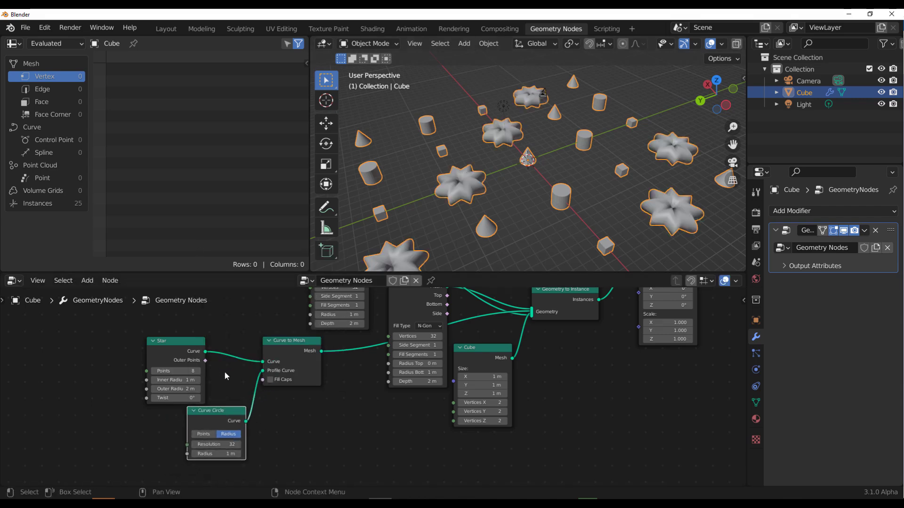
{"action": "mouse_move", "coordinate": [174, 371]}
{"action": "left_mouse_down"}
{"action": "mouse_move", "coordinate": [158, 371]}
{"action": "mouse_move", "coordinate": [202, 371]}
{"action": "mouse_move", "coordinate": [179, 371]}
{"action": "left_mouse_up"}
{"action": "middle_click_drag", "start_coordinate": [612, 141], "coordinate": [540, 159]}
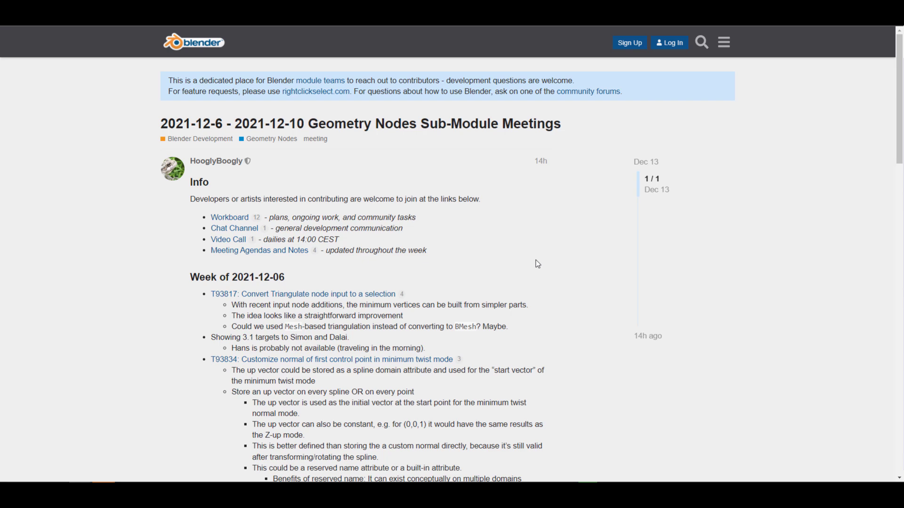
- Examine the 2021-12-6 to 2021-12-10 Geometry Nodes Sub-Module Meetings notes on the Blender developer forum in the browser
{"action": "scroll", "coordinate": [369, 197], "scroll_direction": "down", "scroll_amount": 3}
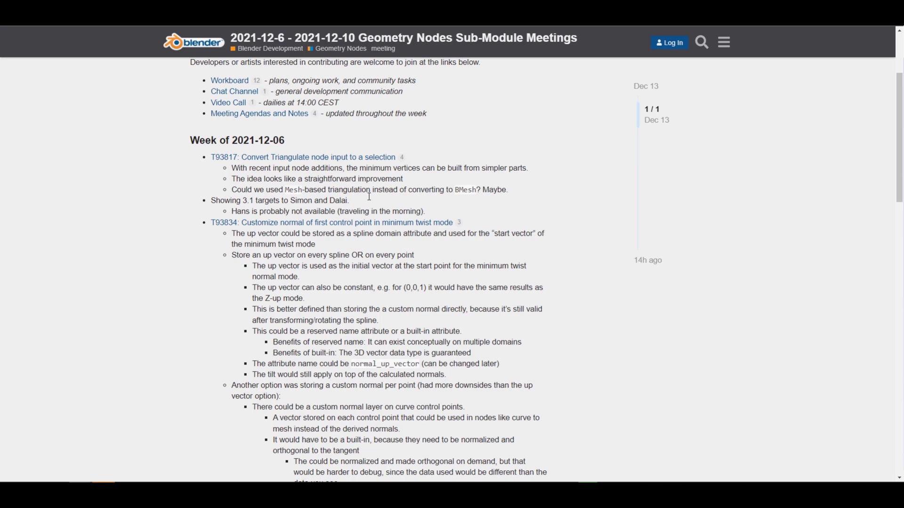
{"action": "scroll", "coordinate": [369, 197], "scroll_direction": "down", "scroll_amount": 8}
{"action": "scroll", "coordinate": [369, 196], "scroll_direction": "down", "scroll_amount": 2}
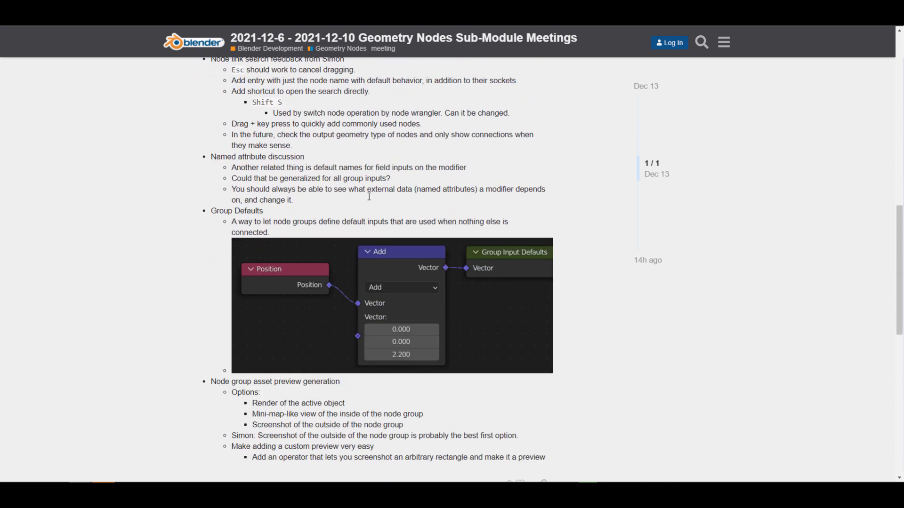
{"action": "scroll", "coordinate": [369, 196], "scroll_direction": "up", "scroll_amount": 7}
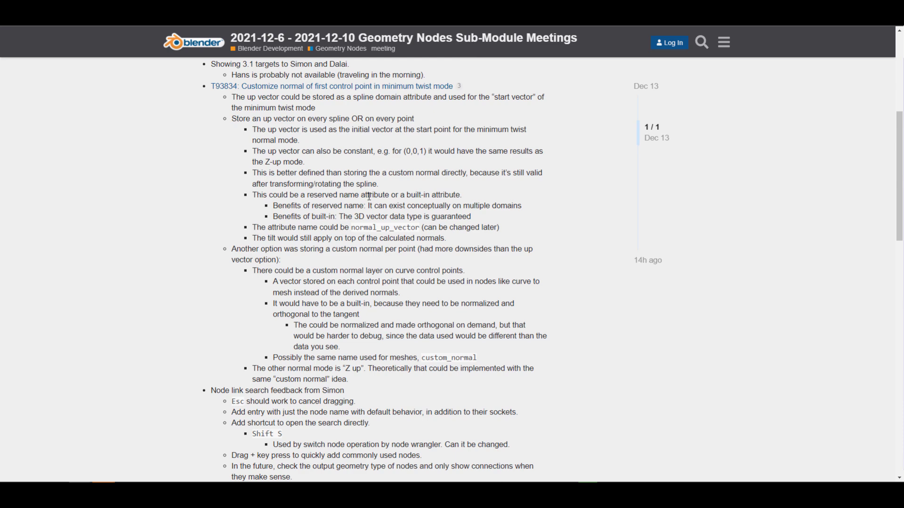
{"action": "scroll", "coordinate": [369, 196], "scroll_direction": "down", "scroll_amount": 15}
{"action": "scroll", "coordinate": [370, 197], "scroll_direction": "up", "scroll_amount": 8}
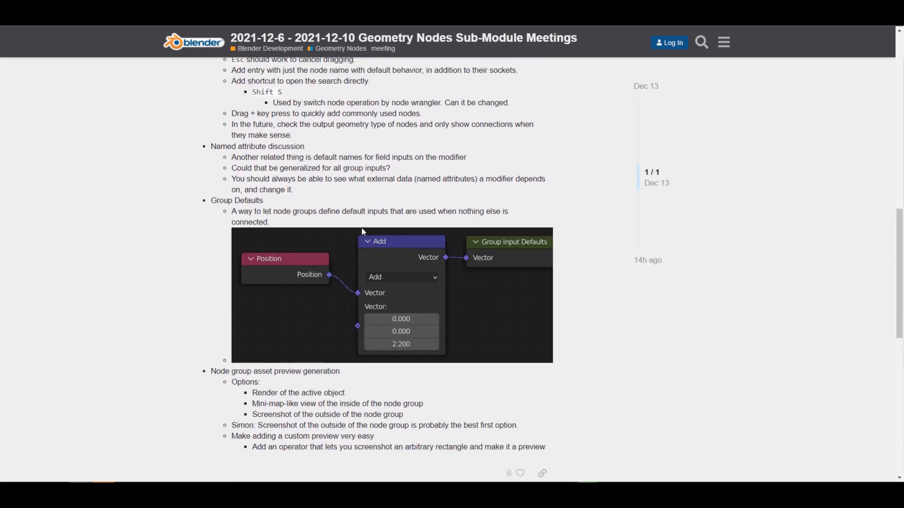
{"action": "scroll", "coordinate": [367, 245], "scroll_direction": "up", "scroll_amount": 9}
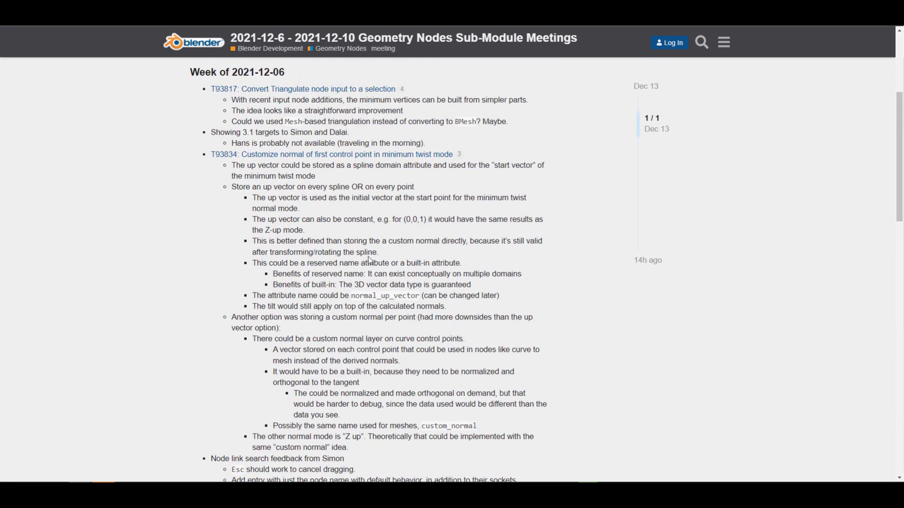
{"action": "scroll", "coordinate": [369, 261], "scroll_direction": "up", "scroll_amount": 6}
- Open the 2021-12-09 Animation & Rigging Module Meeting notes and examine the announcements, short-term goals, patch reviews and Animation UX Demo
{"action": "key", "text": "alt+Left"}
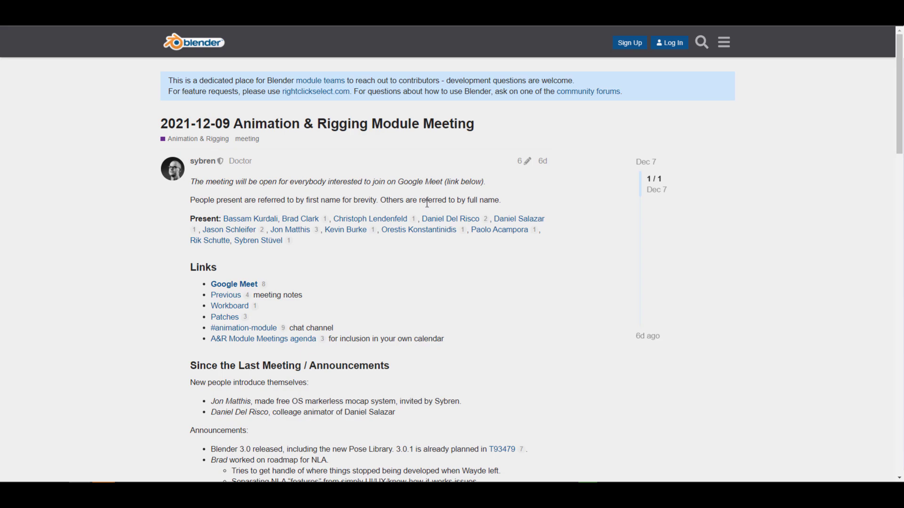
{"action": "scroll", "coordinate": [425, 203], "scroll_direction": "down", "scroll_amount": 6}
{"action": "scroll", "coordinate": [426, 203], "scroll_direction": "down", "scroll_amount": 5}
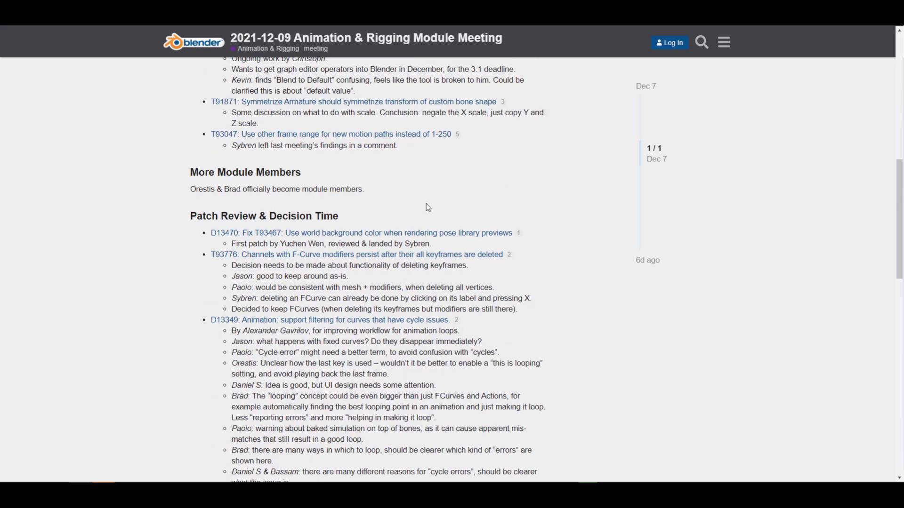
{"action": "scroll", "coordinate": [427, 208], "scroll_direction": "down", "scroll_amount": 2}
{"action": "scroll", "coordinate": [427, 207], "scroll_direction": "down", "scroll_amount": 5}
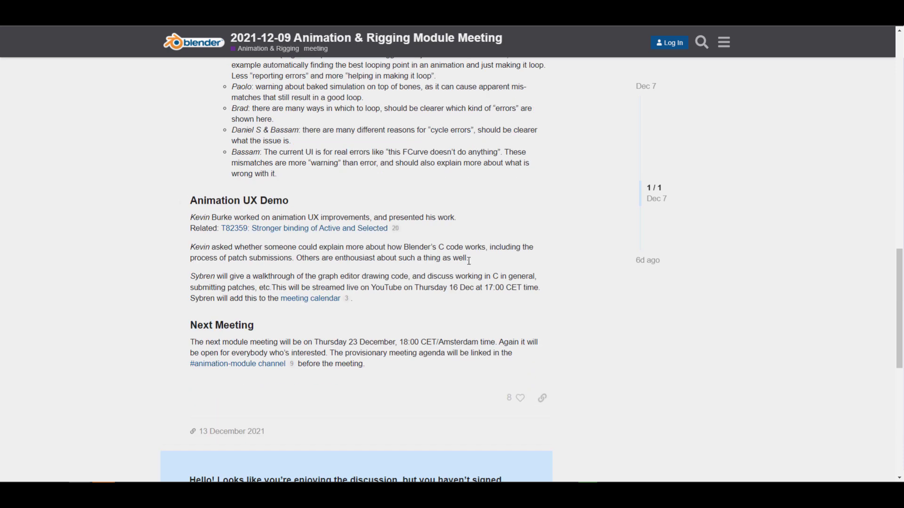
{"action": "scroll", "coordinate": [522, 265], "scroll_direction": "up", "scroll_amount": 2}
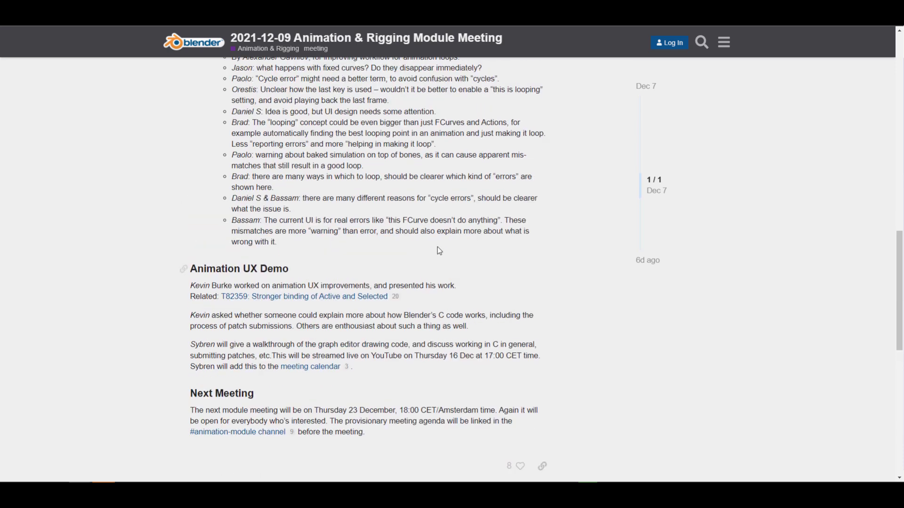
{"action": "scroll", "coordinate": [417, 304], "scroll_direction": "up", "scroll_amount": 2}
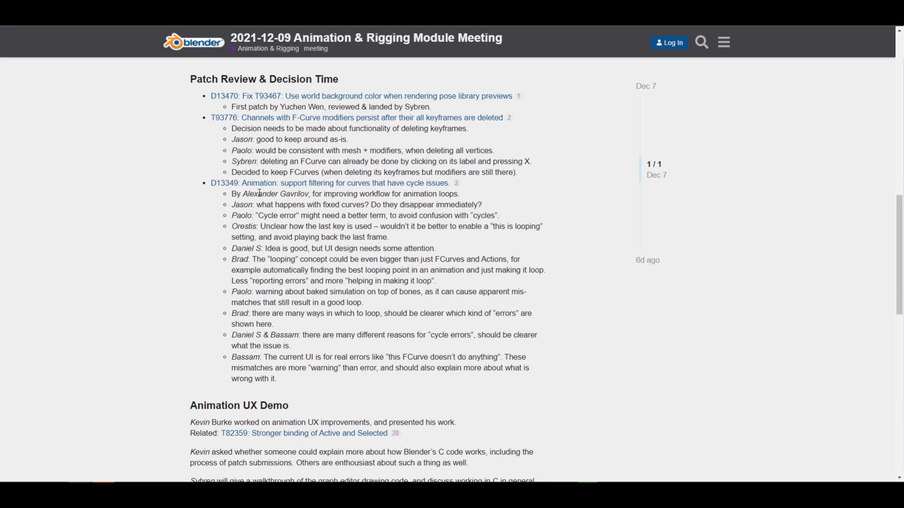
{"action": "scroll", "coordinate": [220, 375], "scroll_direction": "up", "scroll_amount": 5}
{"action": "scroll", "coordinate": [220, 375], "scroll_direction": "up", "scroll_amount": 4}
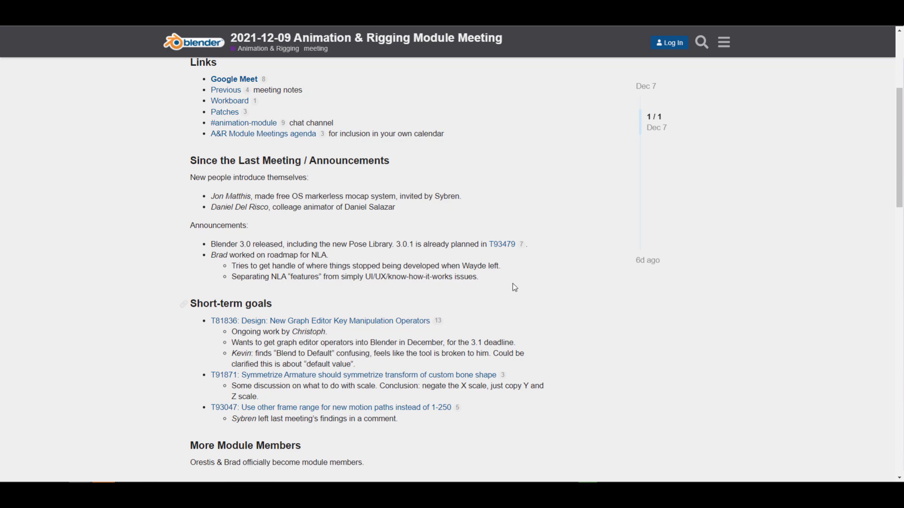
- Examine the introduction, collaboration areas and Scene Update Optimization section of the "Improving Real-time Rendering of Dynamic Digital Characters in Cycles" article
{"action": "scroll", "coordinate": [515, 286], "scroll_direction": "up", "scroll_amount": 4}
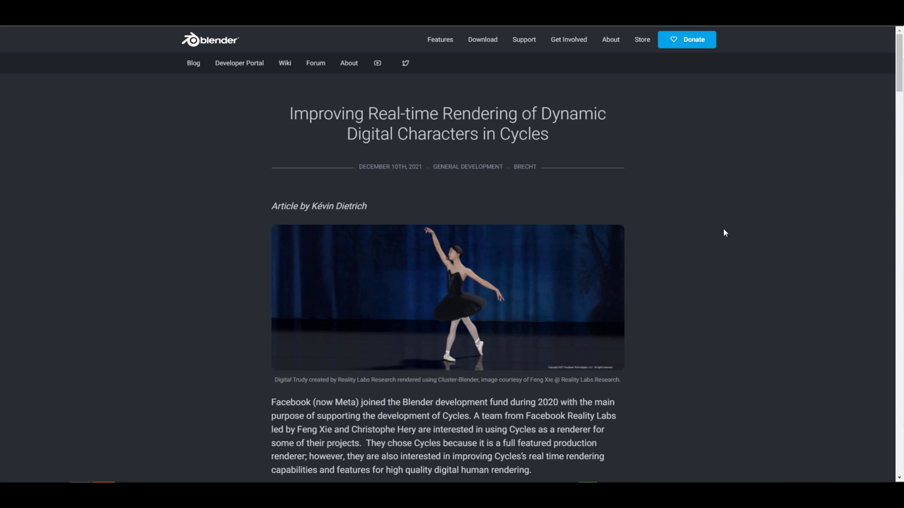
{"action": "scroll", "coordinate": [624, 207], "scroll_direction": "down", "scroll_amount": 2}
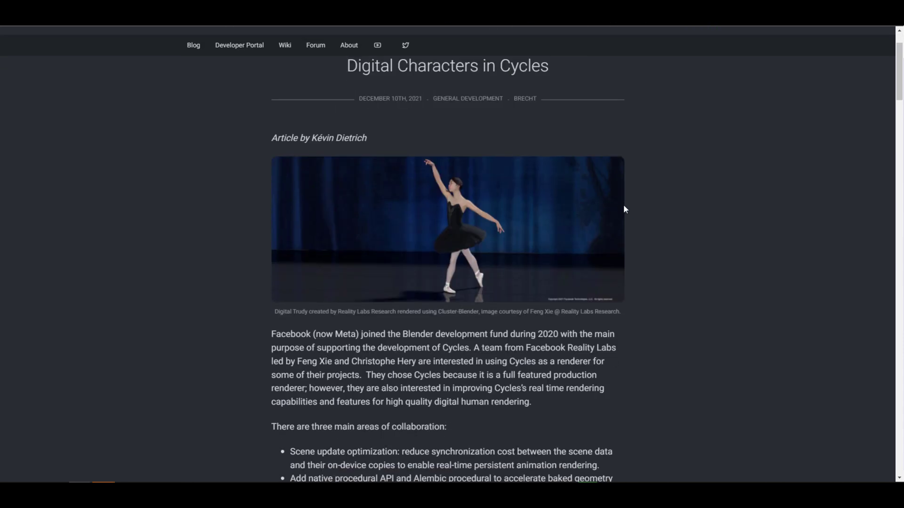
{"action": "scroll", "coordinate": [624, 208], "scroll_direction": "down", "scroll_amount": 4}
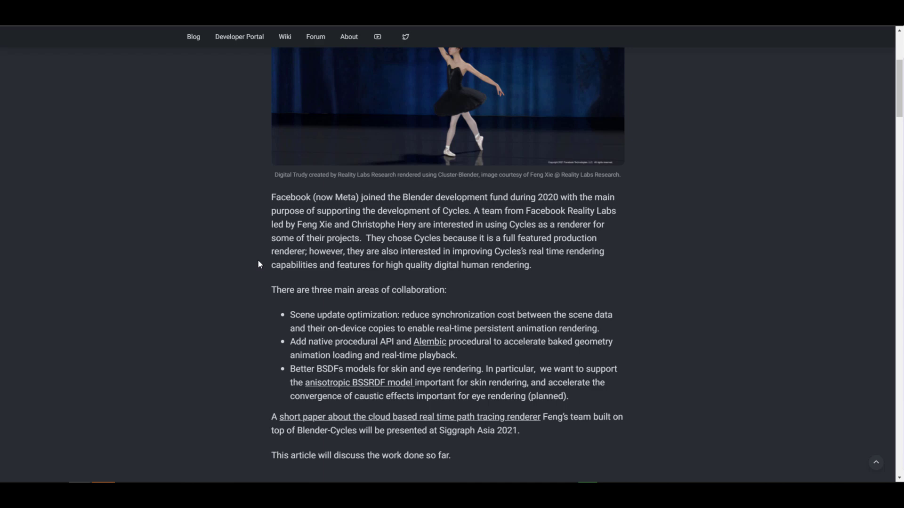
{"action": "scroll", "coordinate": [259, 264], "scroll_direction": "down", "scroll_amount": 4}
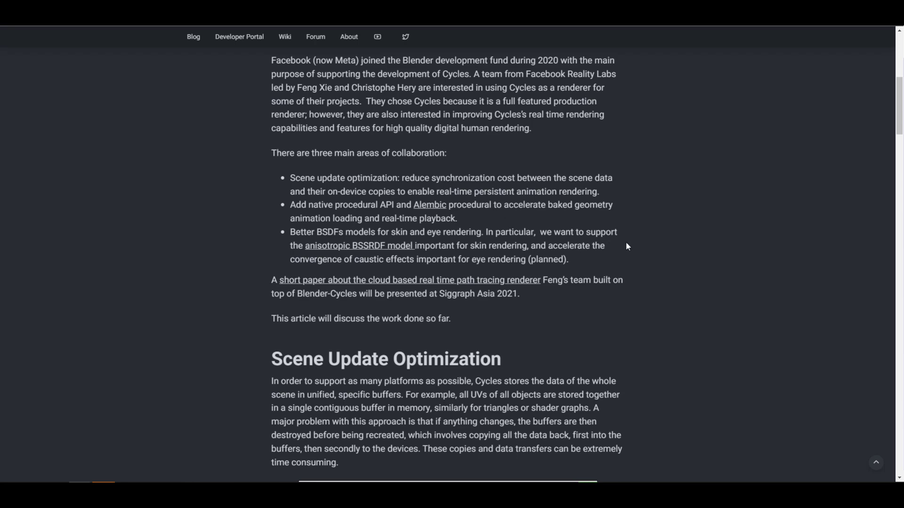
{"action": "scroll", "coordinate": [627, 246], "scroll_direction": "down", "scroll_amount": 4}
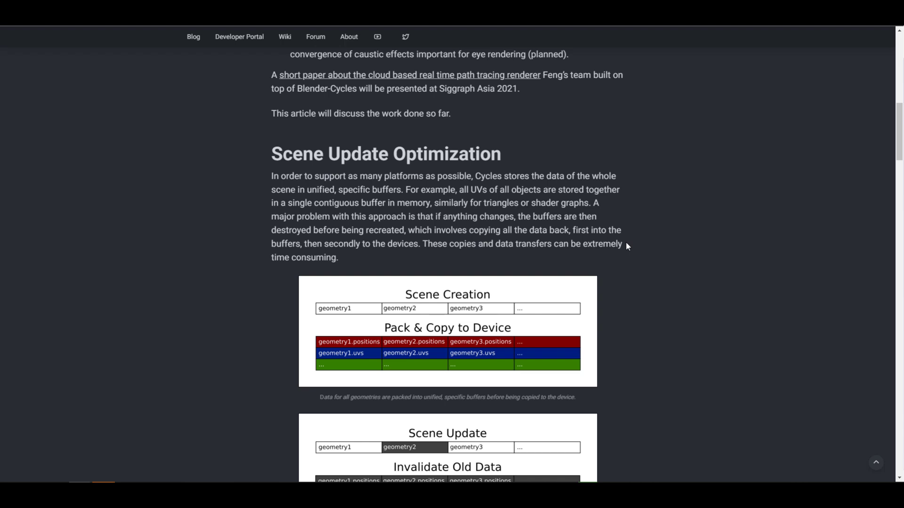
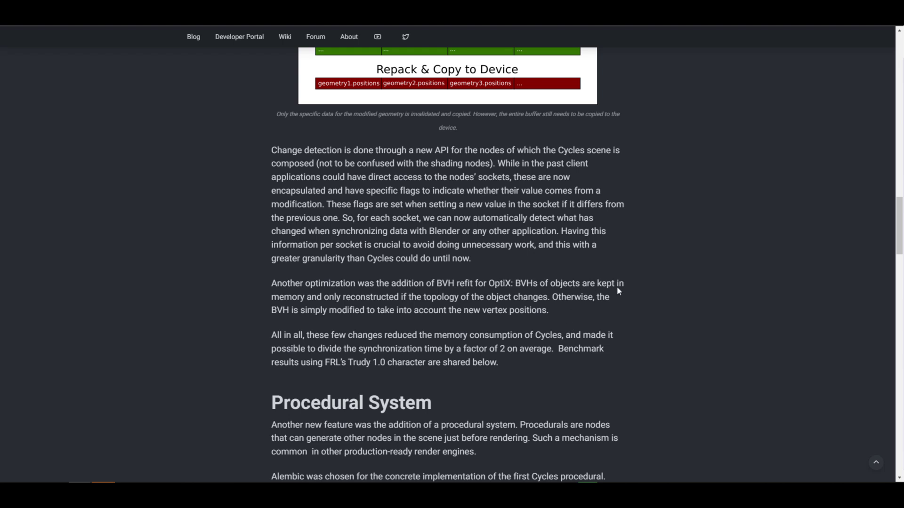
{"action": "scroll", "coordinate": [618, 289], "scroll_direction": "down", "scroll_amount": 1}
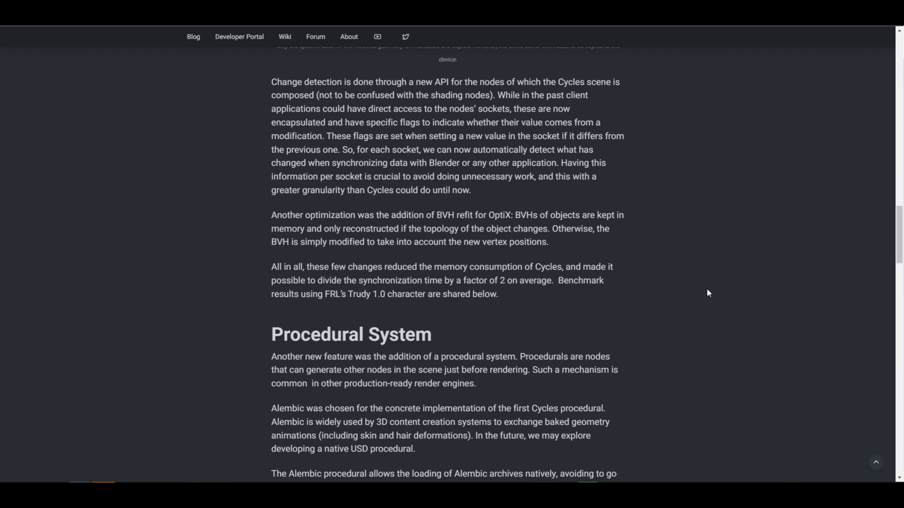
{"action": "scroll", "coordinate": [614, 230], "scroll_direction": "up", "scroll_amount": 3}
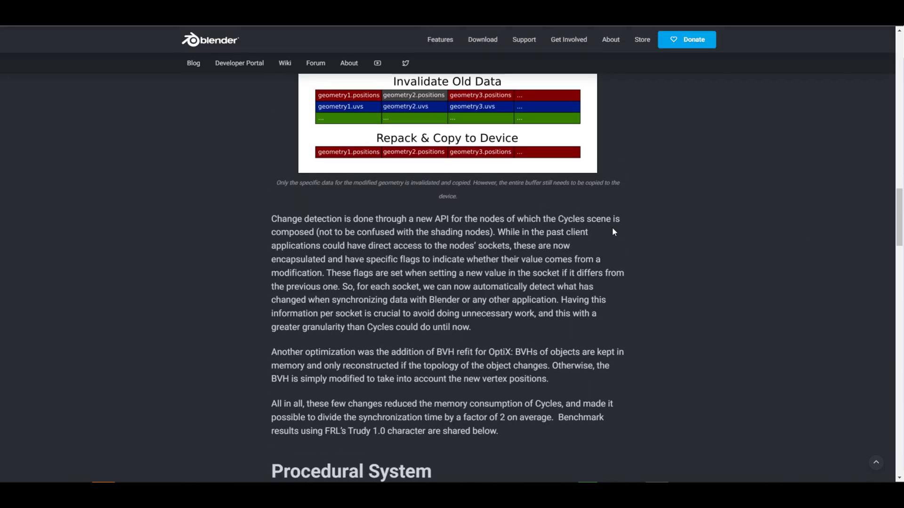
{"action": "scroll", "coordinate": [613, 231], "scroll_direction": "down", "scroll_amount": 3}
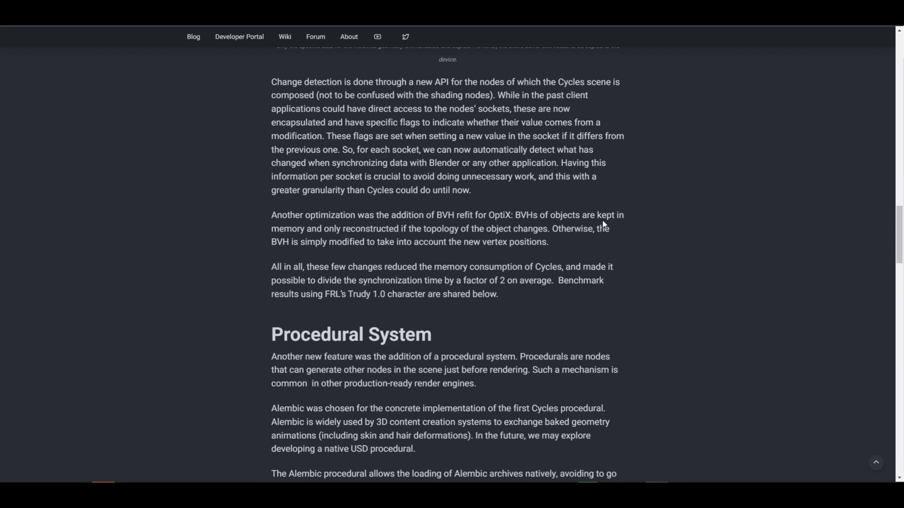
- Read the article's Procedural System, Alembic Procedural Performance, Better BSDFs and Future Collaborations sections, and return to its introduction
{"action": "scroll", "coordinate": [575, 238], "scroll_direction": "down", "scroll_amount": 4}
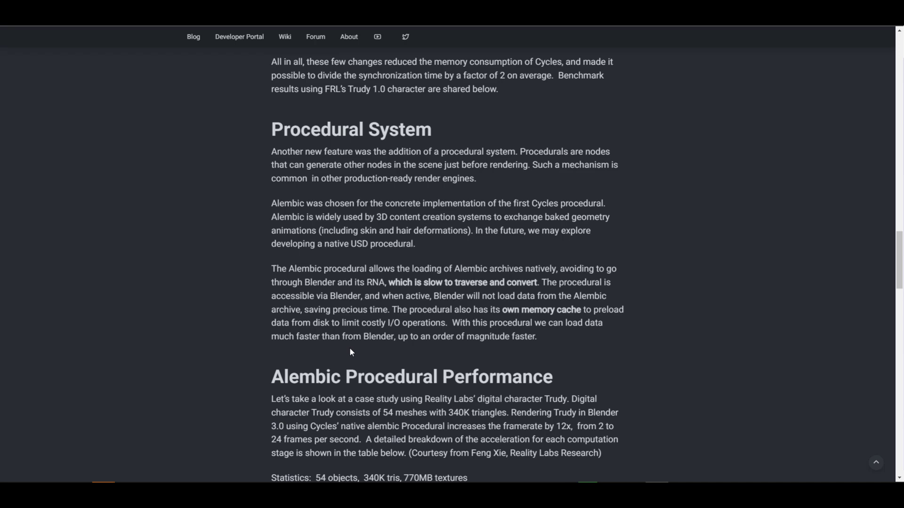
{"action": "scroll", "coordinate": [351, 352], "scroll_direction": "down", "scroll_amount": 3}
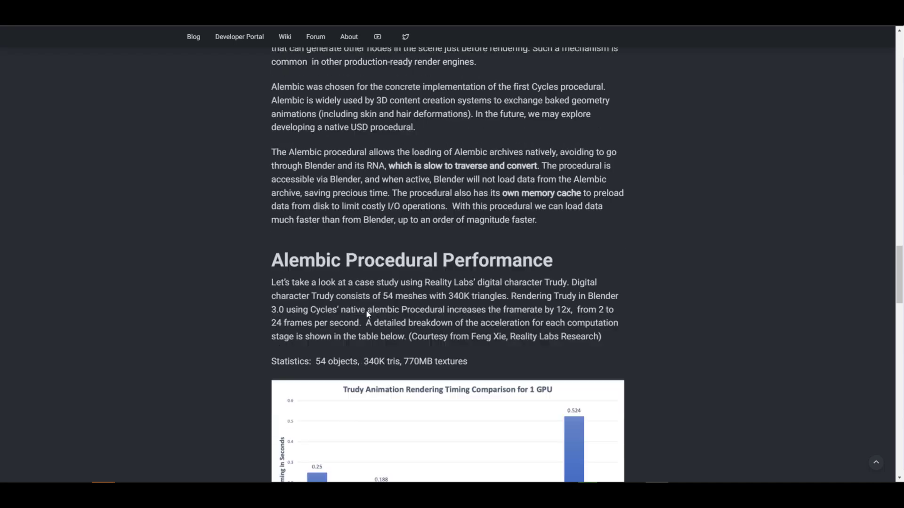
{"action": "scroll", "coordinate": [366, 245], "scroll_direction": "down", "scroll_amount": 4}
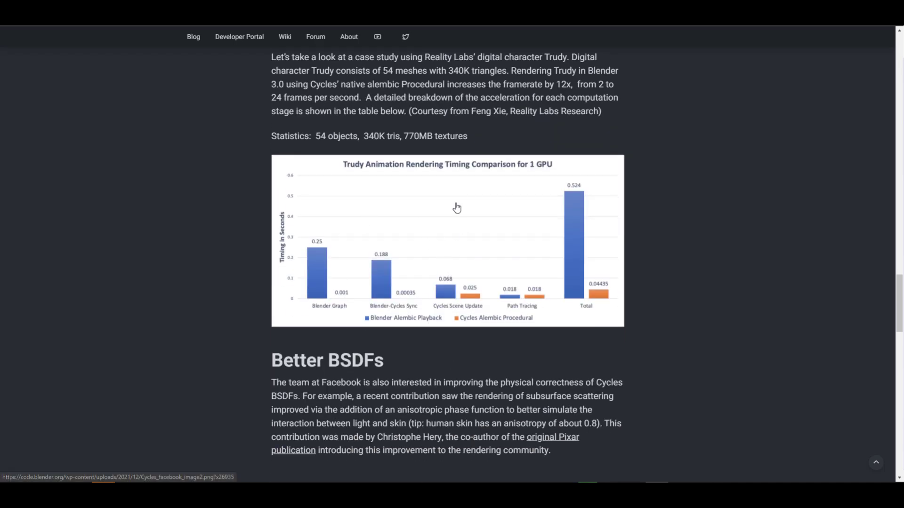
{"action": "scroll", "coordinate": [424, 236], "scroll_direction": "up", "scroll_amount": 1}
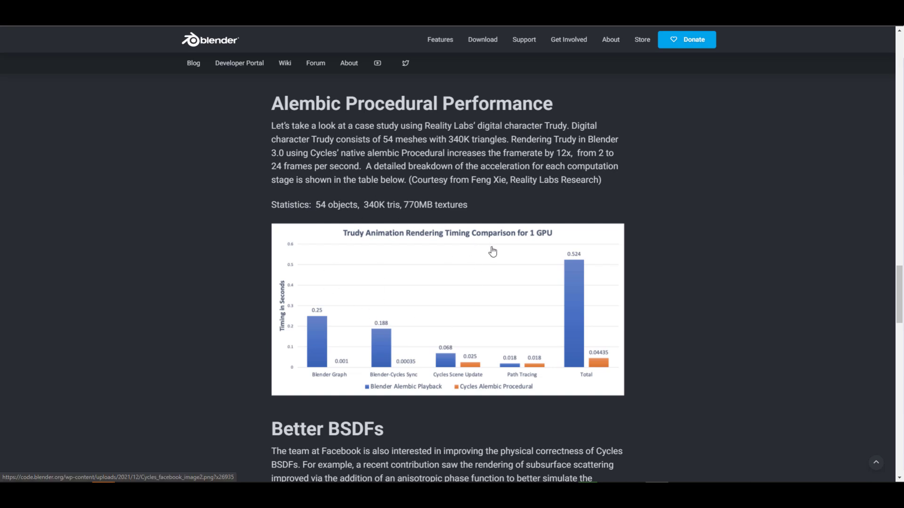
{"action": "scroll", "coordinate": [493, 252], "scroll_direction": "down", "scroll_amount": 5}
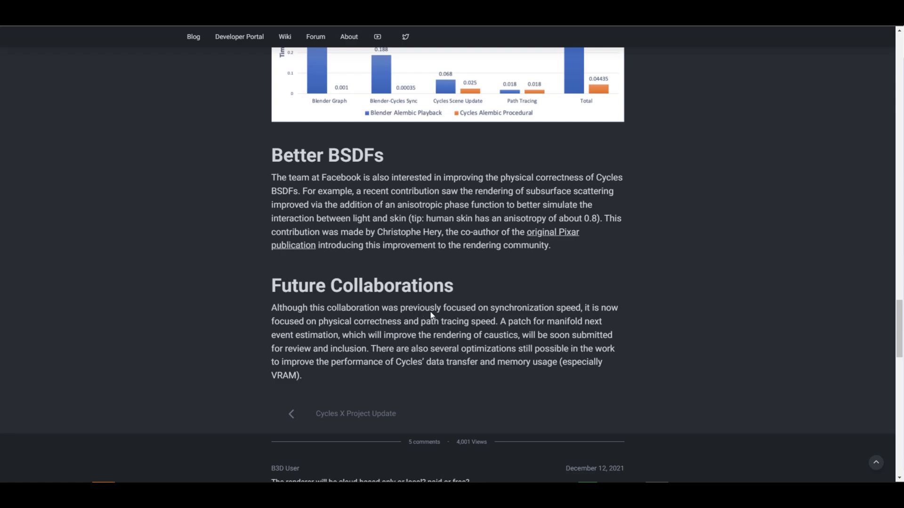
{"action": "scroll", "coordinate": [430, 316], "scroll_direction": "up", "scroll_amount": 15}
{"action": "scroll", "coordinate": [447, 319], "scroll_direction": "up", "scroll_amount": 20}
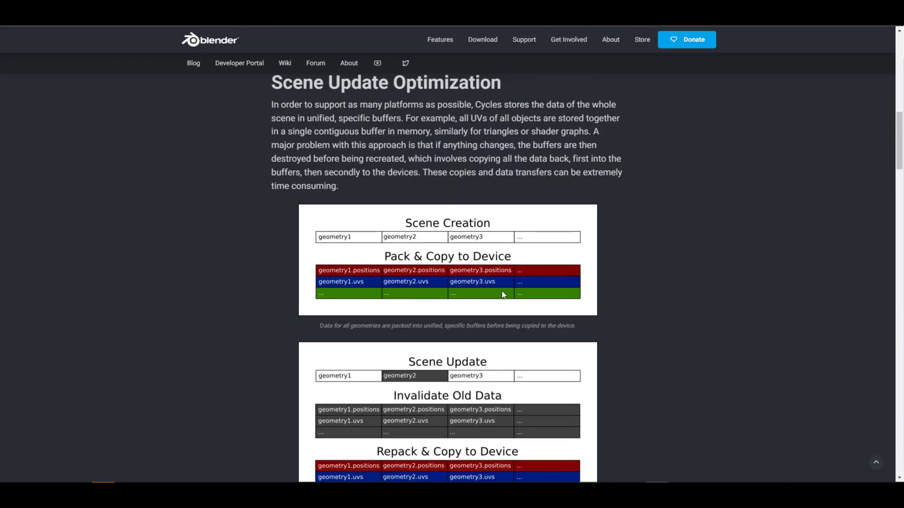
{"action": "scroll", "coordinate": [509, 295], "scroll_direction": "up", "scroll_amount": 3}
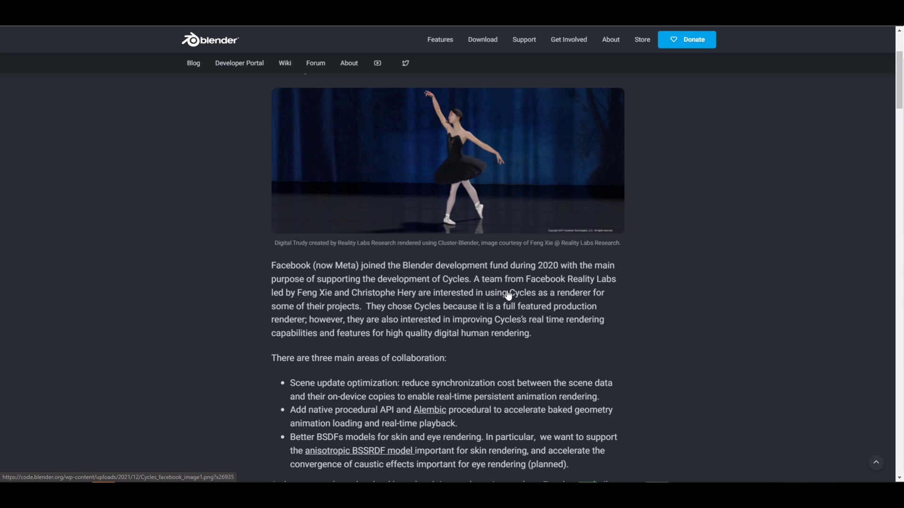
{"action": "scroll", "coordinate": [508, 295], "scroll_direction": "down", "scroll_amount": 3}
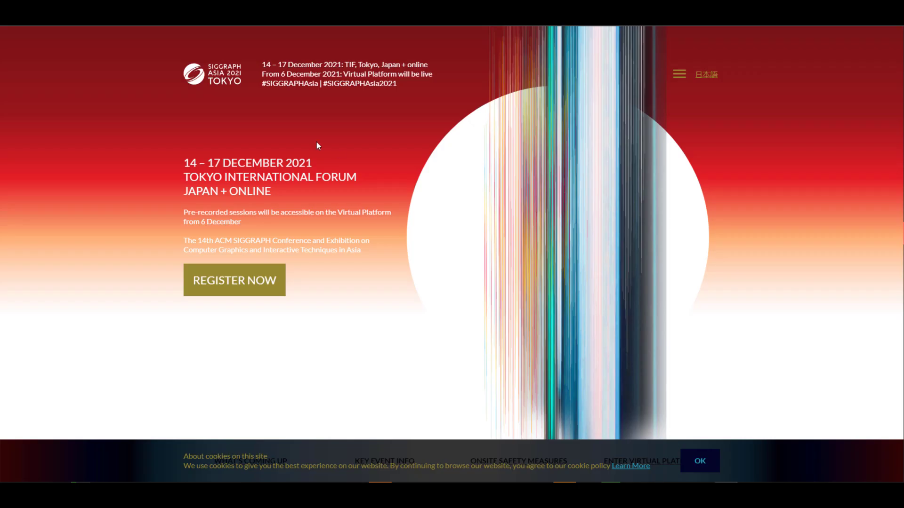
- Look through the SIGGRAPH Asia 2021 Tokyo website, covering its featured speakers, event information, program sponsors and venue
{"action": "scroll", "coordinate": [320, 145], "scroll_direction": "down", "scroll_amount": 10}
{"action": "scroll", "coordinate": [338, 151], "scroll_direction": "down", "scroll_amount": 12}
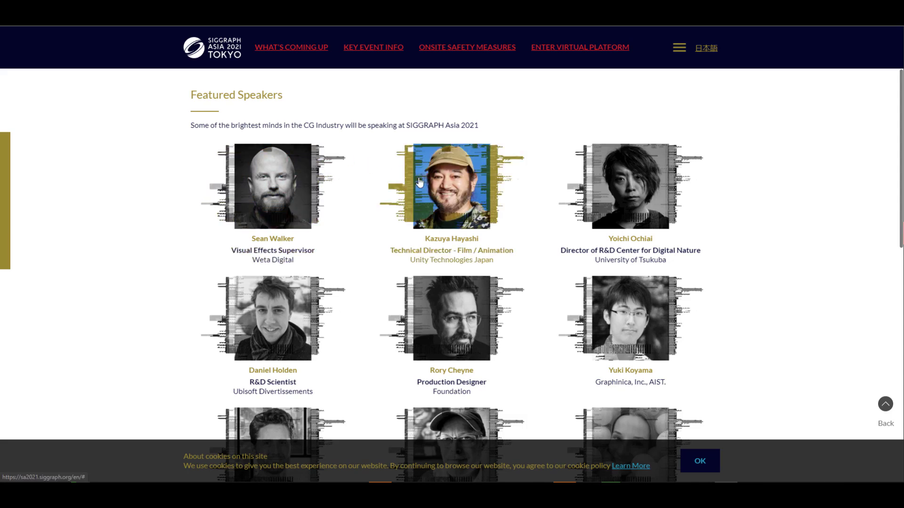
{"action": "scroll", "coordinate": [657, 196], "scroll_direction": "down", "scroll_amount": 2}
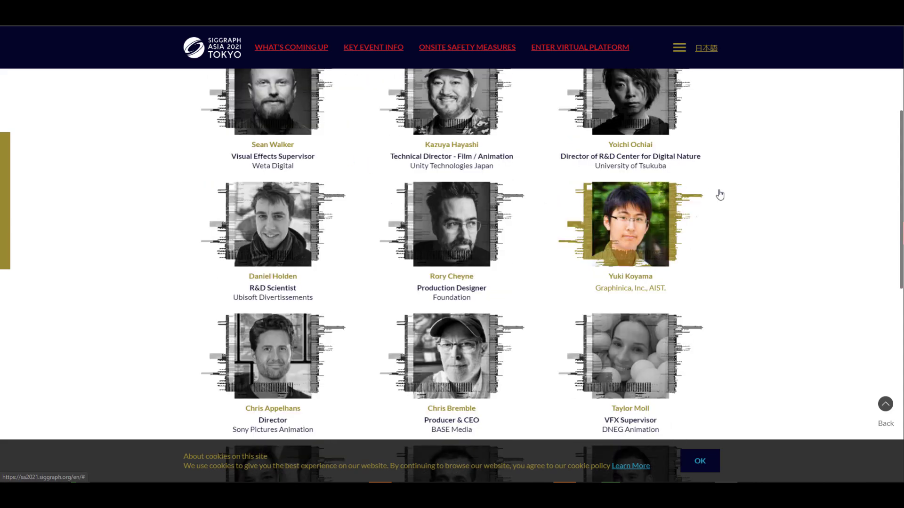
{"action": "scroll", "coordinate": [741, 196], "scroll_direction": "down", "scroll_amount": 15}
{"action": "scroll", "coordinate": [743, 193], "scroll_direction": "down", "scroll_amount": 4}
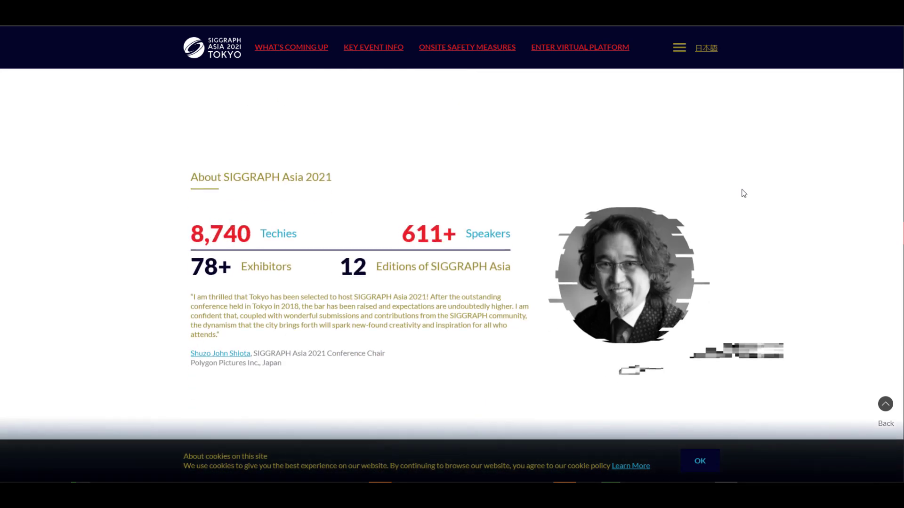
{"action": "scroll", "coordinate": [743, 193], "scroll_direction": "down", "scroll_amount": 10}
{"action": "scroll", "coordinate": [744, 193], "scroll_direction": "down", "scroll_amount": 15}
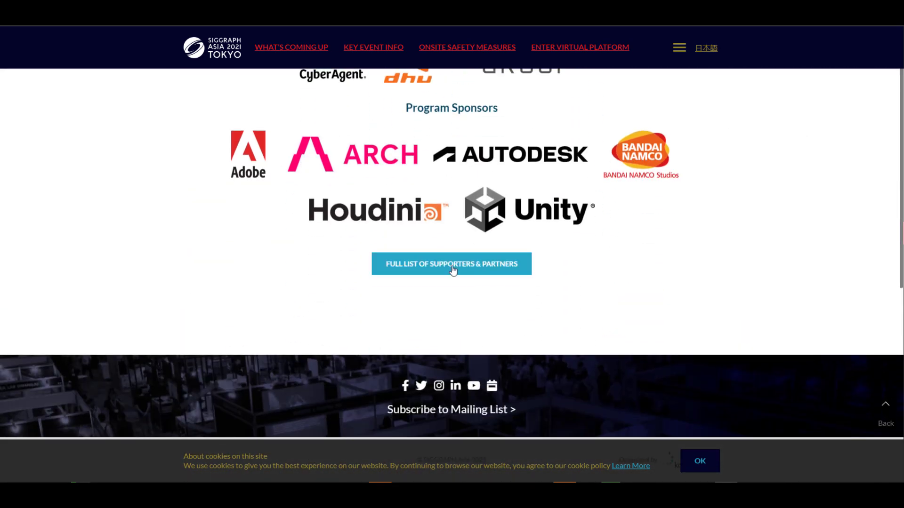
{"action": "scroll", "coordinate": [650, 254], "scroll_direction": "up", "scroll_amount": 4}
{"action": "scroll", "coordinate": [651, 244], "scroll_direction": "up", "scroll_amount": 20}
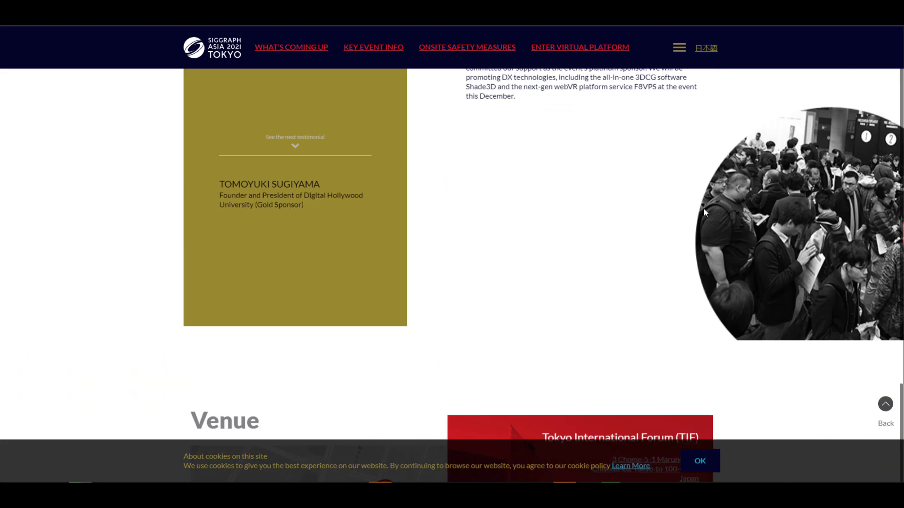
{"action": "scroll", "coordinate": [777, 153], "scroll_direction": "up", "scroll_amount": 15}
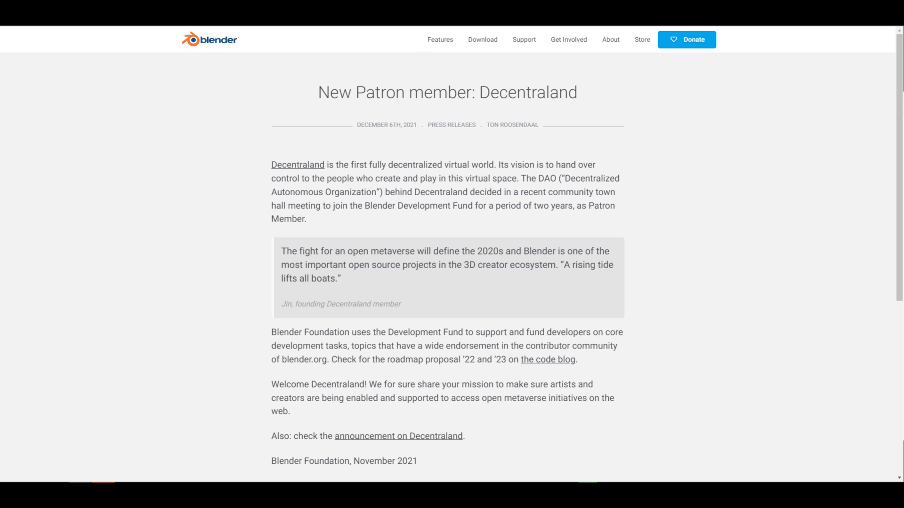
- Open the code blog linked in the Decentraland patron announcement, look over its recent posts, and return to the announcement
{"action": "left_click", "coordinate": [548, 360]}
{"action": "scroll", "coordinate": [502, 213], "scroll_direction": "down", "scroll_amount": 3}
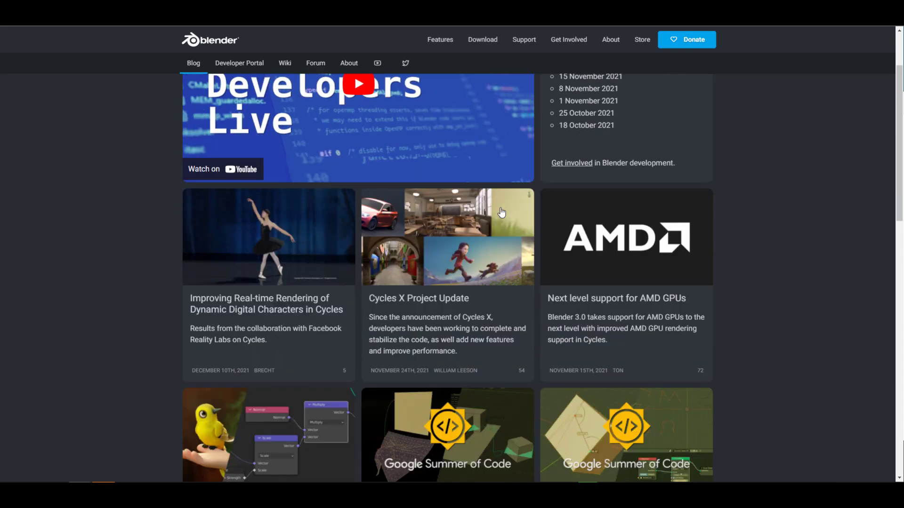
{"action": "scroll", "coordinate": [502, 213], "scroll_direction": "down", "scroll_amount": 5}
{"action": "key", "text": "alt+Left"}
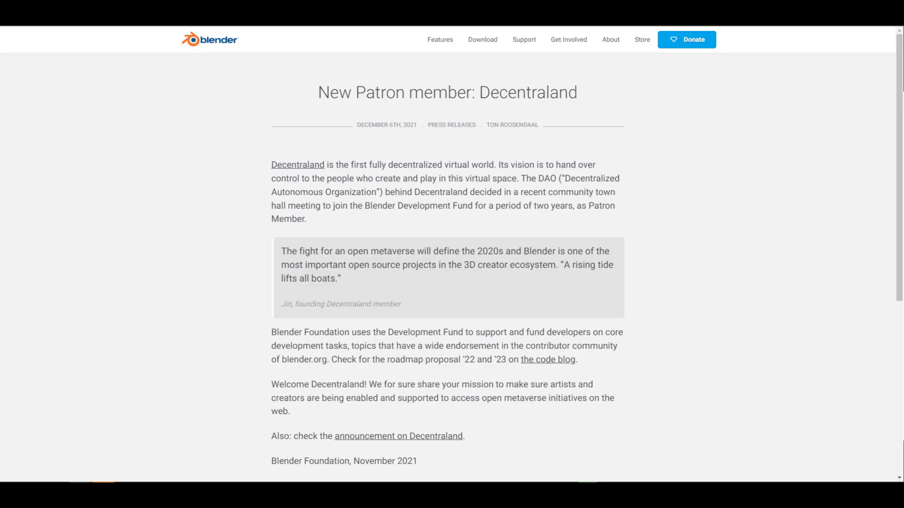
- Open the Decentraland website from the patron announcement and look over its page
{"action": "left_click", "coordinate": [298, 165]}
{"action": "scroll", "coordinate": [323, 327], "scroll_direction": "down", "scroll_amount": 5}
{"action": "scroll", "coordinate": [323, 327], "scroll_direction": "up", "scroll_amount": 5}
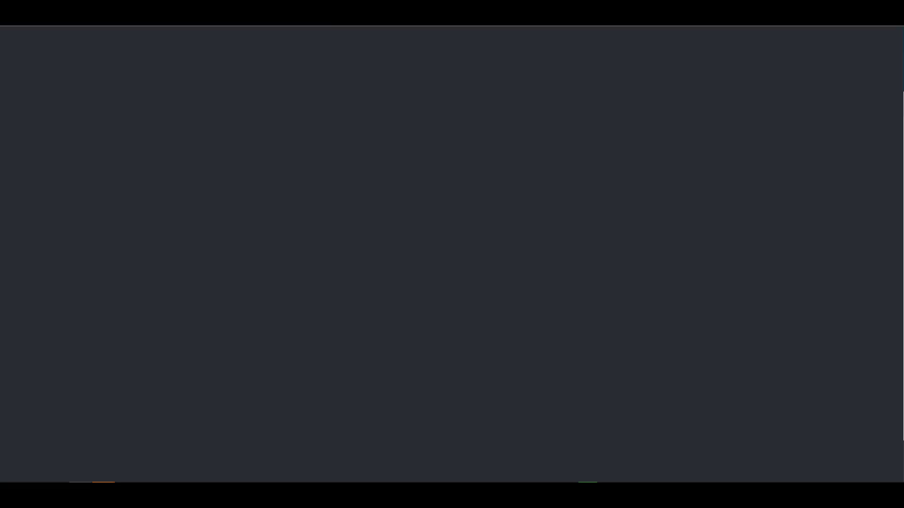
- Examine the AlterMesh Personal product page on Gumroad, including its preview images, plugin description and licence terms
{"action": "scroll", "coordinate": [422, 334], "scroll_direction": "down", "scroll_amount": 7}
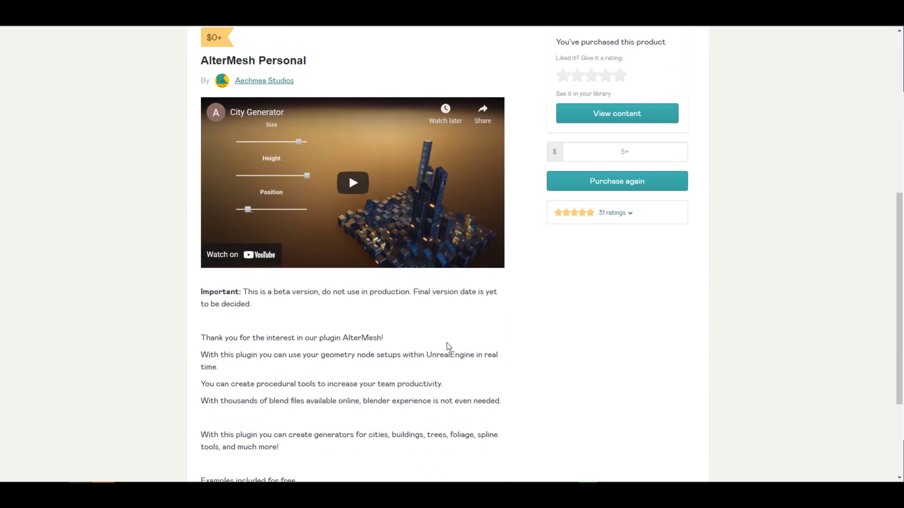
{"action": "scroll", "coordinate": [456, 334], "scroll_direction": "up", "scroll_amount": 7}
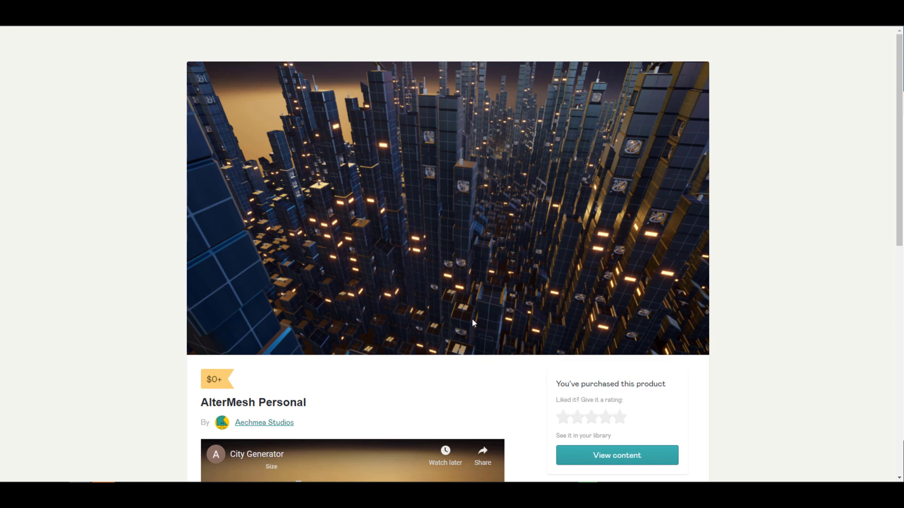
{"action": "scroll", "coordinate": [323, 254], "scroll_direction": "down", "scroll_amount": 5}
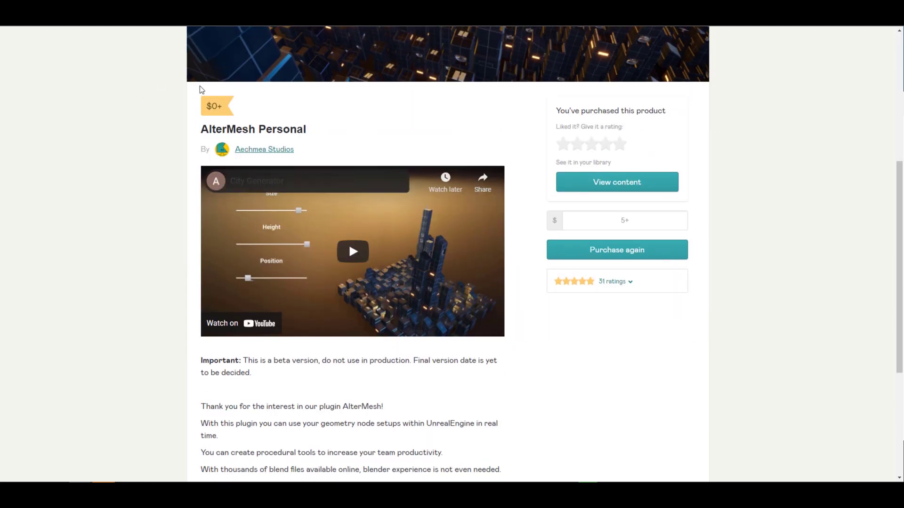
{"action": "scroll", "coordinate": [55, 313], "scroll_direction": "down", "scroll_amount": 2}
{"action": "scroll", "coordinate": [54, 313], "scroll_direction": "down", "scroll_amount": 3}
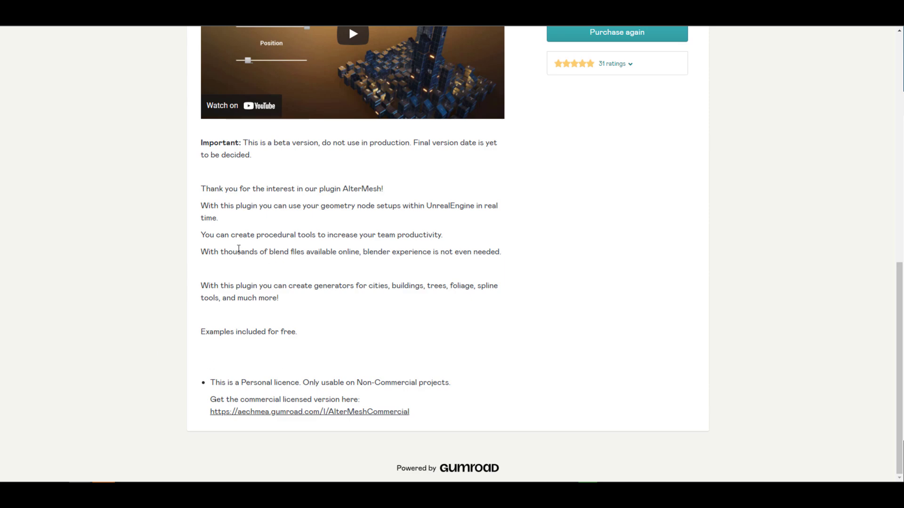
{"action": "scroll", "coordinate": [240, 248], "scroll_direction": "up", "scroll_amount": 8}
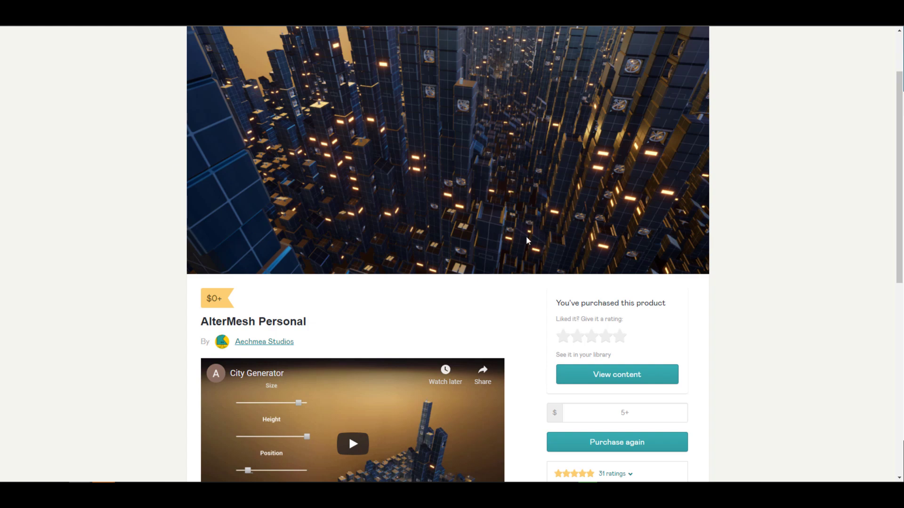
{"action": "scroll", "coordinate": [515, 281], "scroll_direction": "down", "scroll_amount": 7}
{"action": "scroll", "coordinate": [521, 281], "scroll_direction": "up", "scroll_amount": 9}
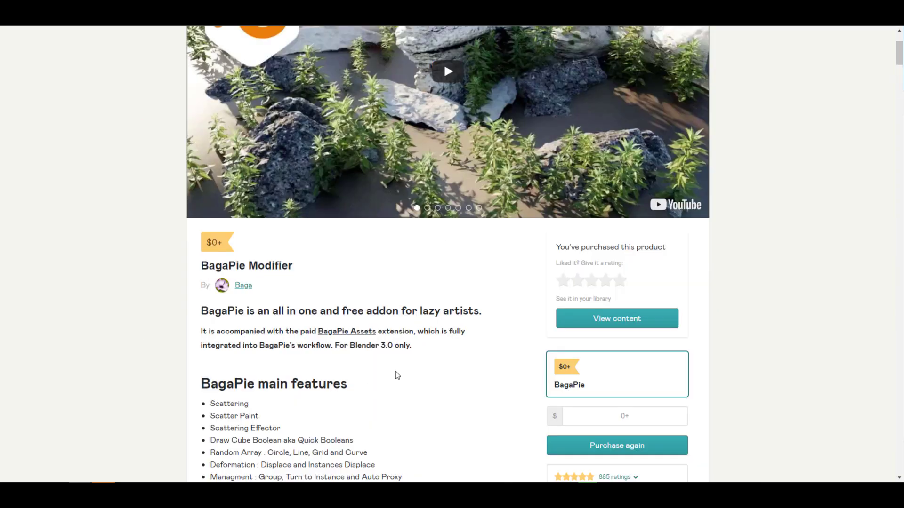
- Look over the BagaPie Modifier product page on Gumroad, including its introduction, preview video and list of main features
{"action": "scroll", "coordinate": [395, 375], "scroll_direction": "down", "scroll_amount": 9}
{"action": "scroll", "coordinate": [397, 374], "scroll_direction": "up", "scroll_amount": 12}
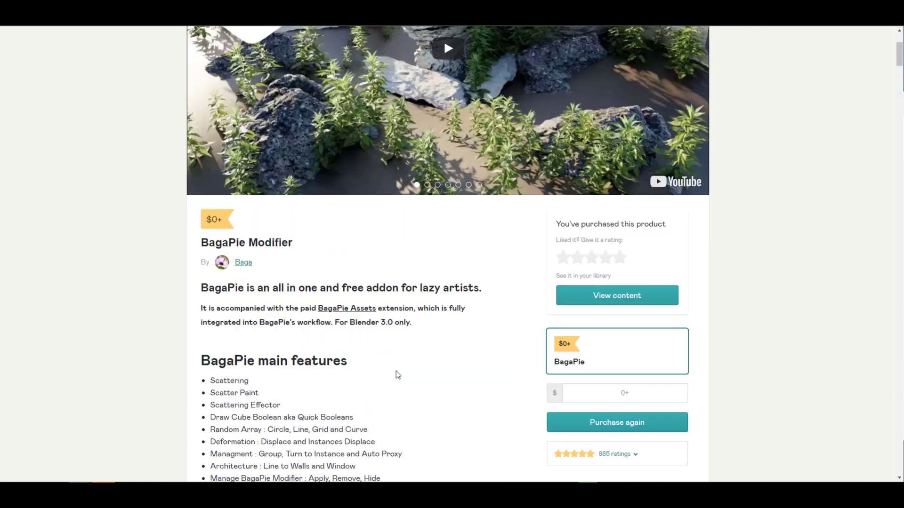
{"action": "scroll", "coordinate": [424, 236], "scroll_direction": "down", "scroll_amount": 10}
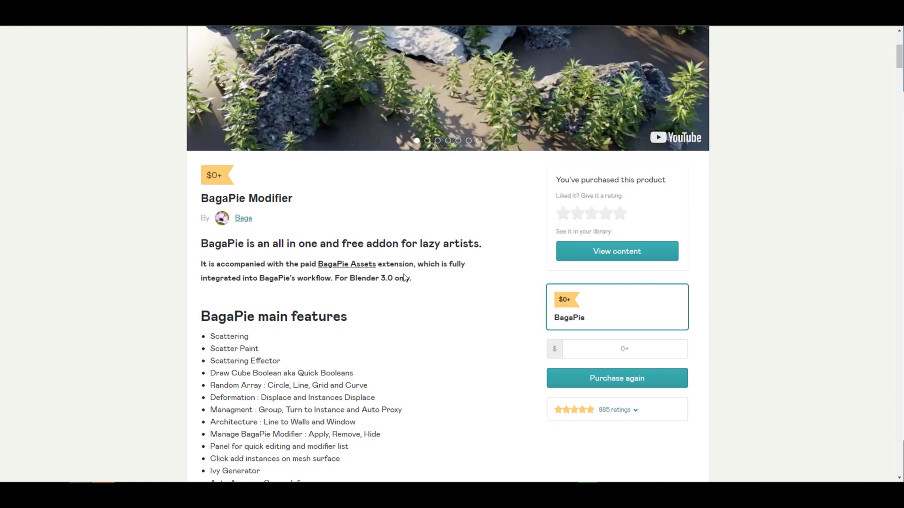
{"action": "scroll", "coordinate": [535, 272], "scroll_direction": "down", "scroll_amount": 8}
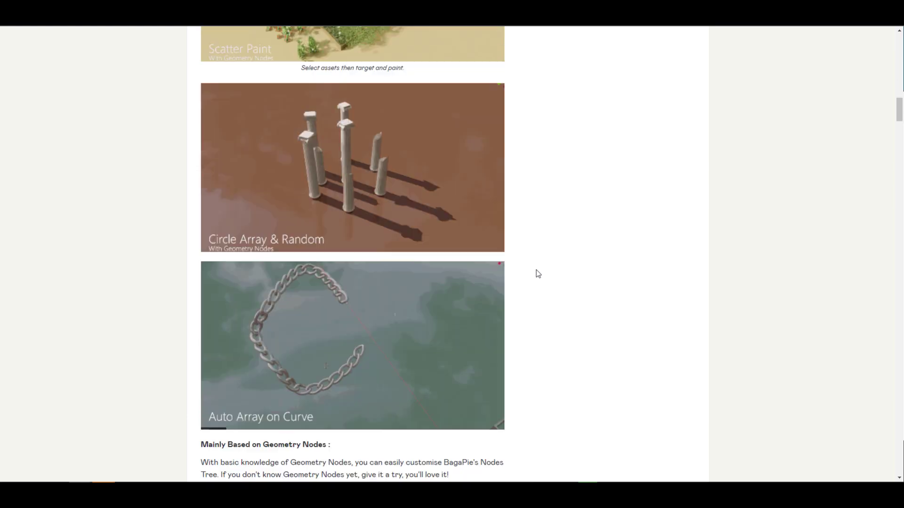
{"action": "scroll", "coordinate": [534, 272], "scroll_direction": "up", "scroll_amount": 12}
{"action": "scroll", "coordinate": [537, 272], "scroll_direction": "up", "scroll_amount": 7}
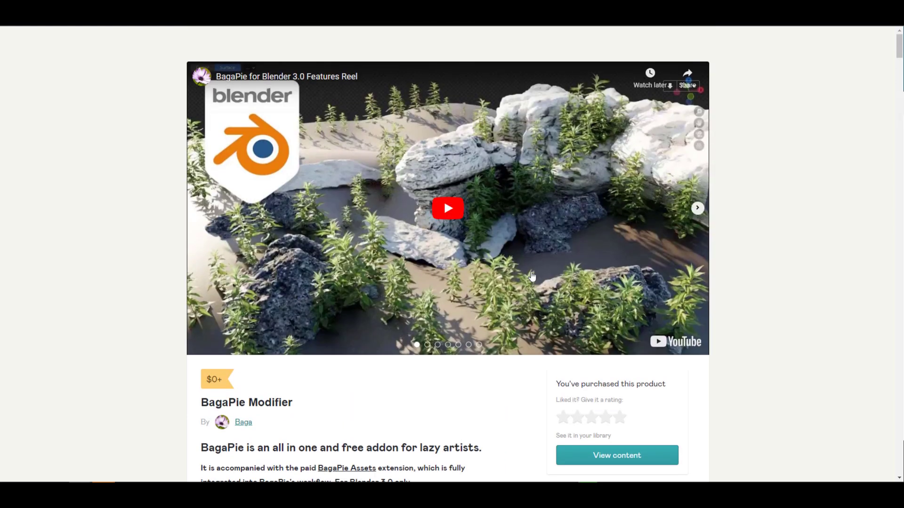
{"action": "scroll", "coordinate": [445, 374], "scroll_direction": "down", "scroll_amount": 4}
{"action": "scroll", "coordinate": [402, 271], "scroll_direction": "down", "scroll_amount": 3}
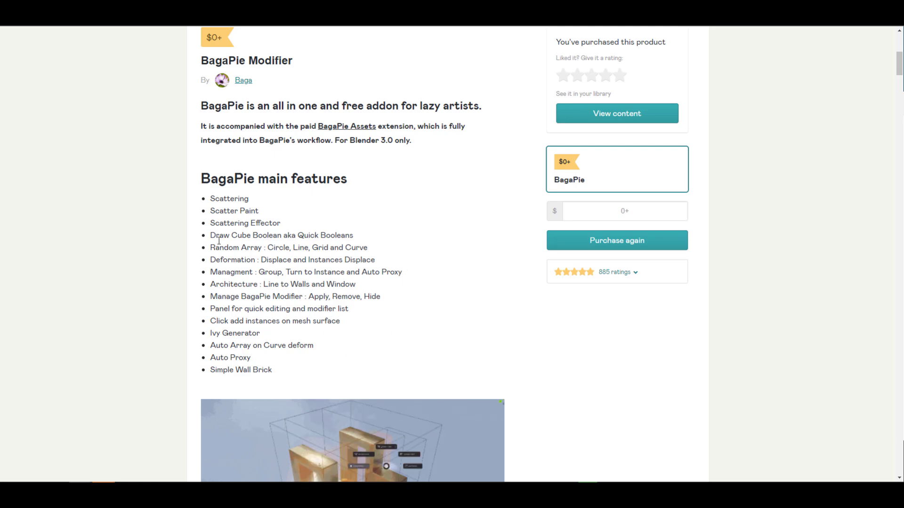
- Examine the BagaPie Modifier feature demos, from Quick Booleans and scattering to curve arrays, and its geometry node trees
{"action": "scroll", "coordinate": [307, 365], "scroll_direction": "down", "scroll_amount": 5}
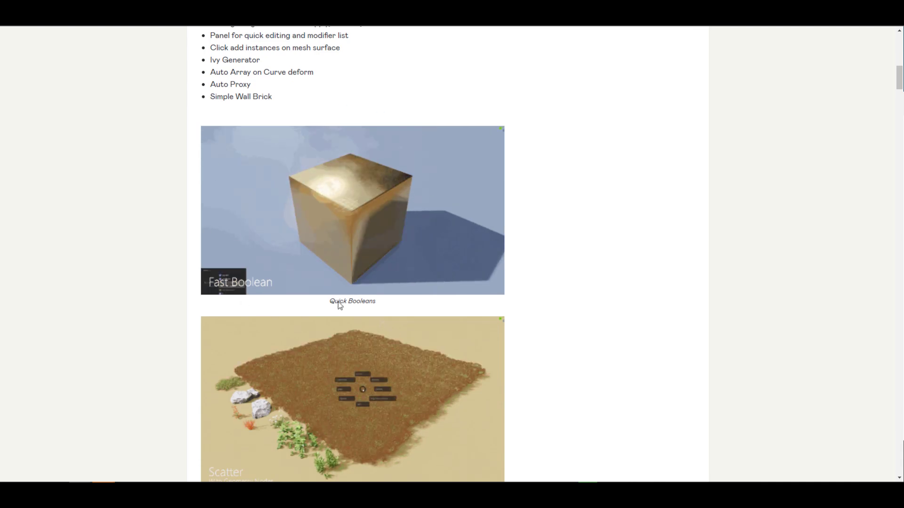
{"action": "scroll", "coordinate": [337, 301], "scroll_direction": "down", "scroll_amount": 6}
{"action": "scroll", "coordinate": [478, 340], "scroll_direction": "up", "scroll_amount": 7}
{"action": "scroll", "coordinate": [492, 344], "scroll_direction": "down", "scroll_amount": 12}
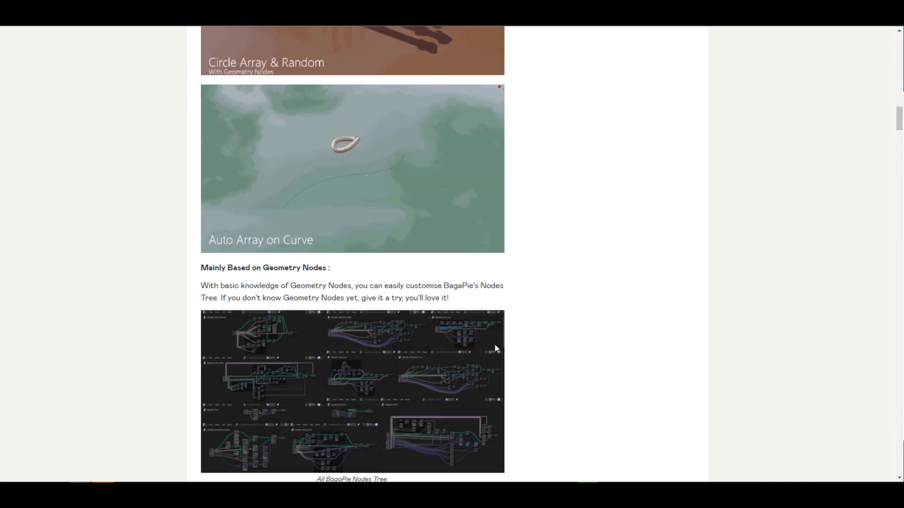
{"action": "scroll", "coordinate": [492, 344], "scroll_direction": "up", "scroll_amount": 2}
{"action": "scroll", "coordinate": [493, 347], "scroll_direction": "down", "scroll_amount": 2}
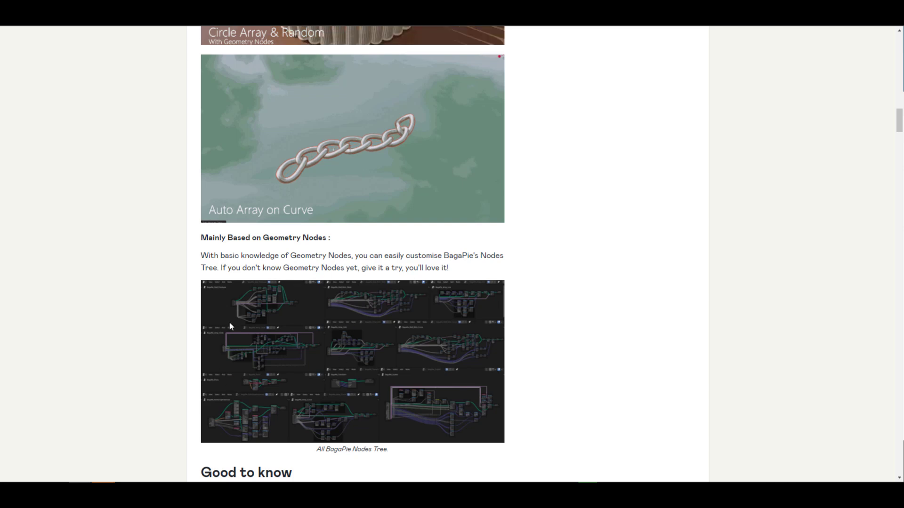
- Open the store page of the BagaPie Modifier's creator and open the BagaPie Assets product
{"action": "scroll", "coordinate": [551, 278], "scroll_direction": "up", "scroll_amount": 8}
{"action": "scroll", "coordinate": [574, 285], "scroll_direction": "up", "scroll_amount": 10}
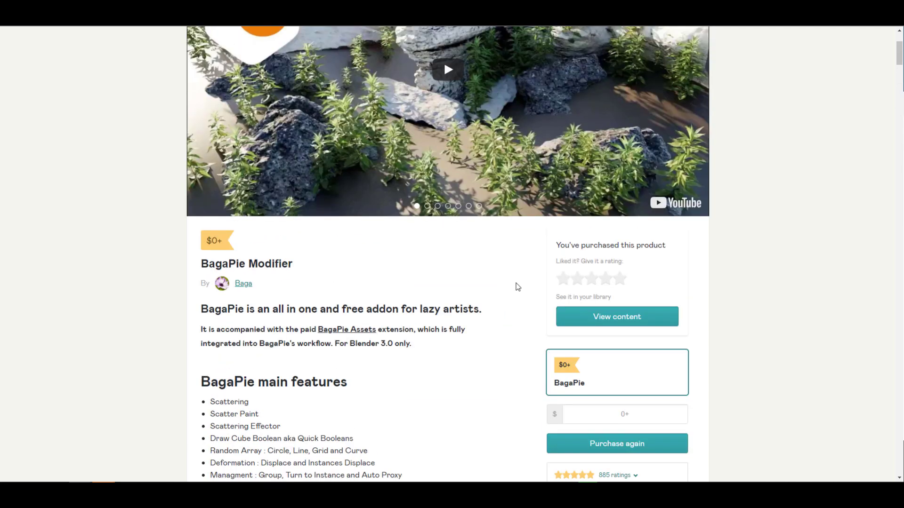
{"action": "left_click", "coordinate": [248, 289]}
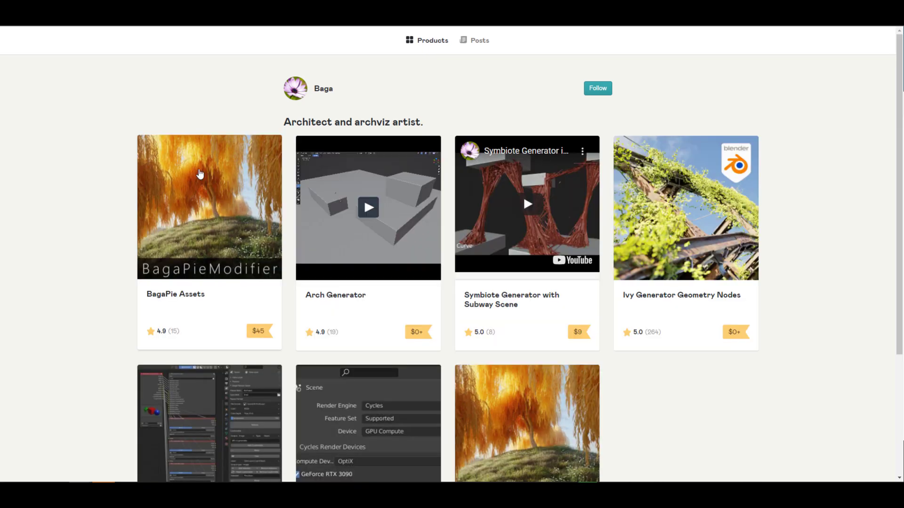
{"action": "left_click", "coordinate": [204, 299]}
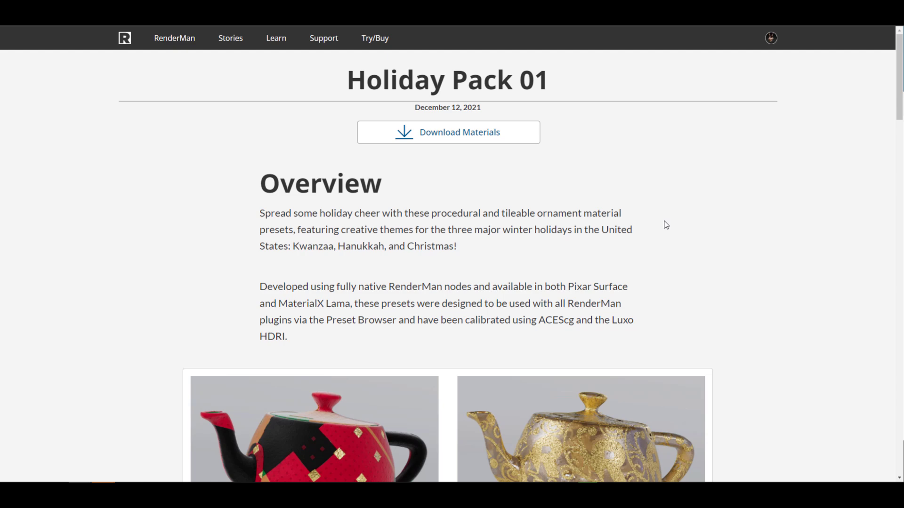
- Look through RenderMan's Holiday Pack 01 page, covering its overview and the procedural and tileable material presets
{"action": "scroll", "coordinate": [636, 218], "scroll_direction": "down", "scroll_amount": 9}
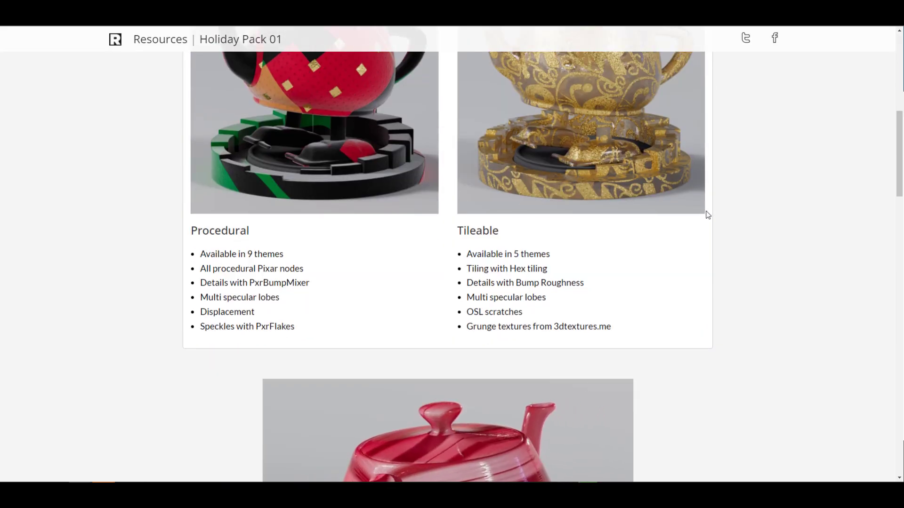
{"action": "scroll", "coordinate": [694, 186], "scroll_direction": "down", "scroll_amount": 4}
{"action": "scroll", "coordinate": [694, 186], "scroll_direction": "down", "scroll_amount": 6}
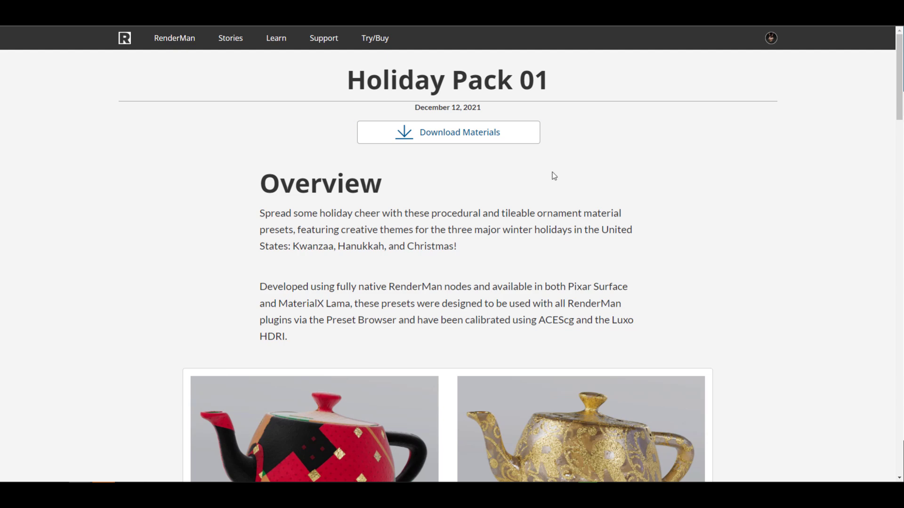
{"action": "scroll", "coordinate": [718, 197], "scroll_direction": "down", "scroll_amount": 4}
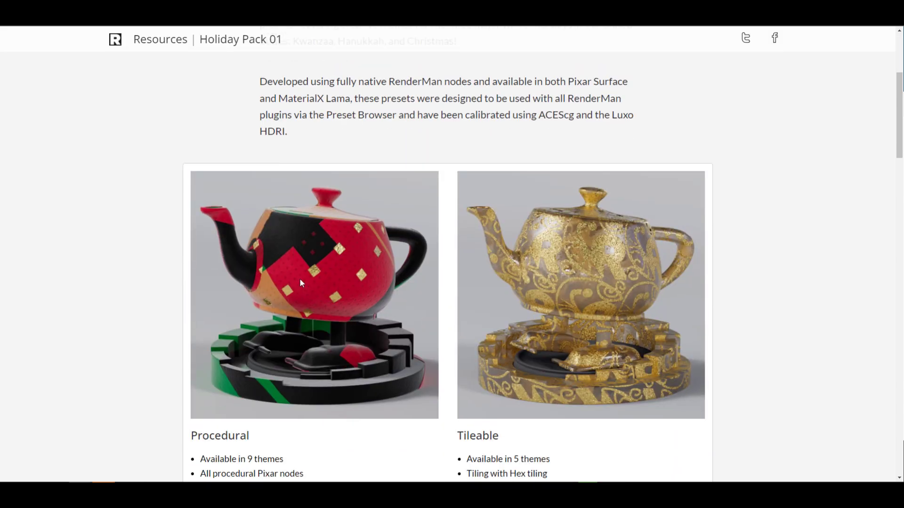
{"action": "scroll", "coordinate": [335, 298], "scroll_direction": "down", "scroll_amount": 4}
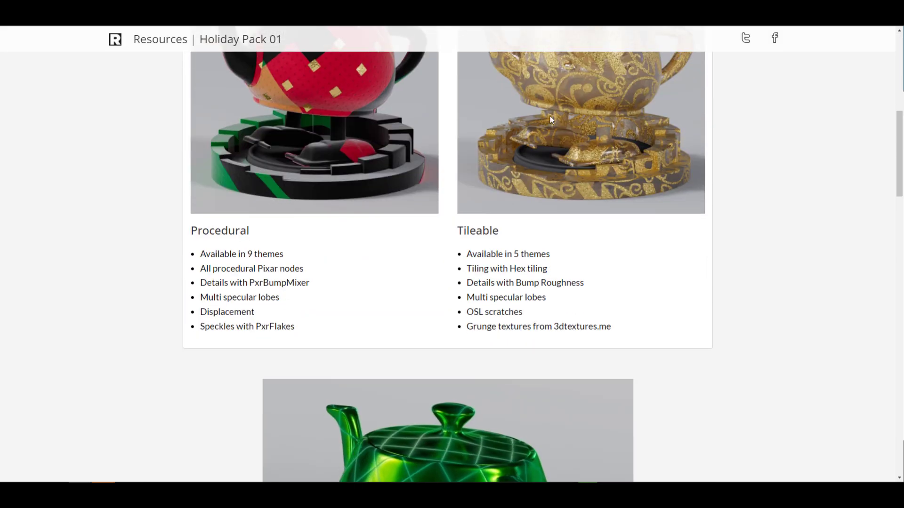
{"action": "scroll", "coordinate": [424, 202], "scroll_direction": "down", "scroll_amount": 4}
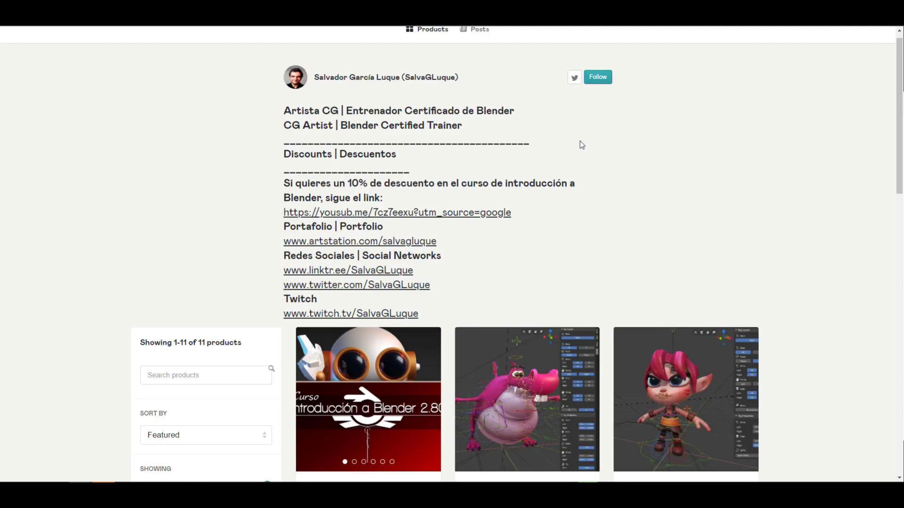
- Browse the Blender Certified Trainer's Gumroad store, examining the free character rigs, models and introductory Blender course on offer
{"action": "scroll", "coordinate": [742, 241], "scroll_direction": "down", "scroll_amount": 5}
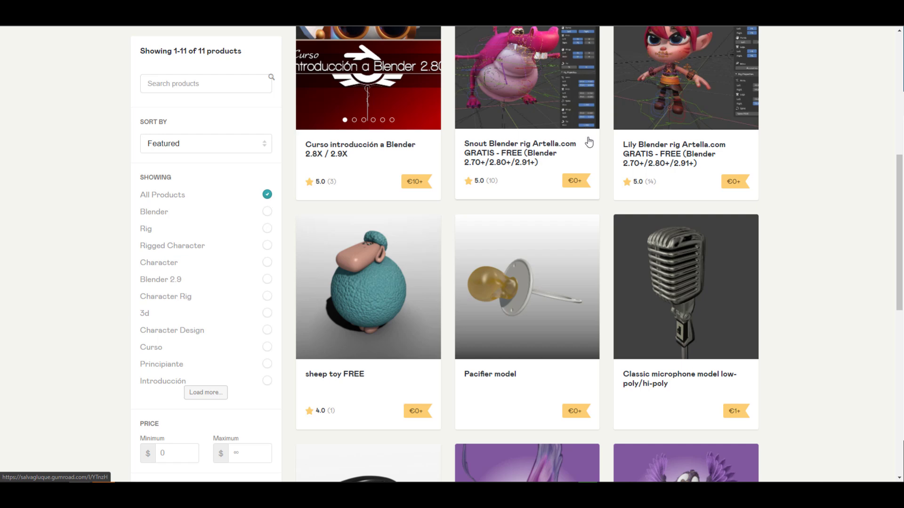
{"action": "scroll", "coordinate": [612, 170], "scroll_direction": "down", "scroll_amount": 4}
{"action": "scroll", "coordinate": [496, 110], "scroll_direction": "down", "scroll_amount": 4}
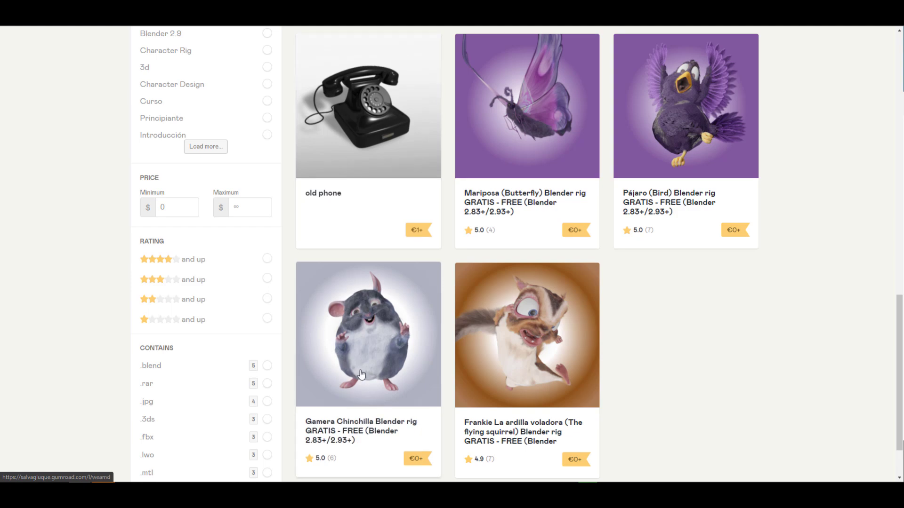
{"action": "scroll", "coordinate": [471, 330], "scroll_direction": "up", "scroll_amount": 5}
{"action": "scroll", "coordinate": [387, 316], "scroll_direction": "up", "scroll_amount": 7}
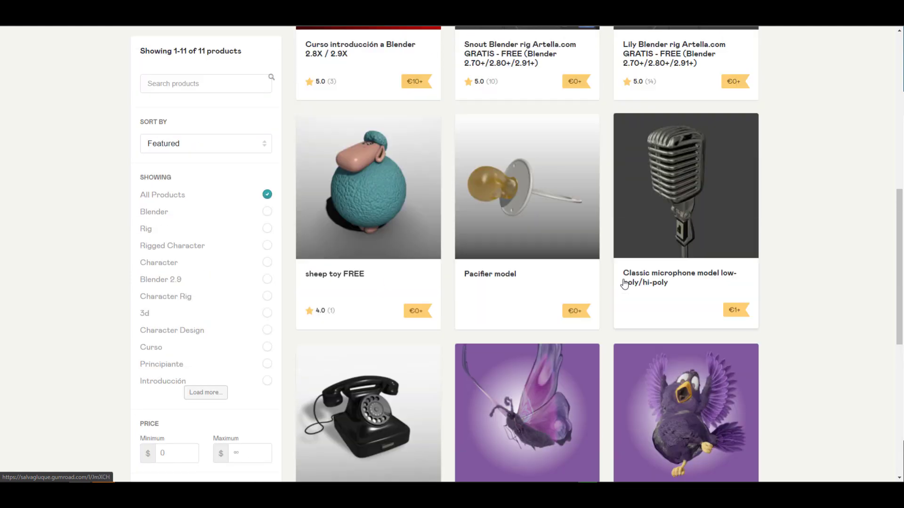
{"action": "scroll", "coordinate": [622, 328], "scroll_direction": "down", "scroll_amount": 4}
{"action": "scroll", "coordinate": [622, 330], "scroll_direction": "up", "scroll_amount": 1}
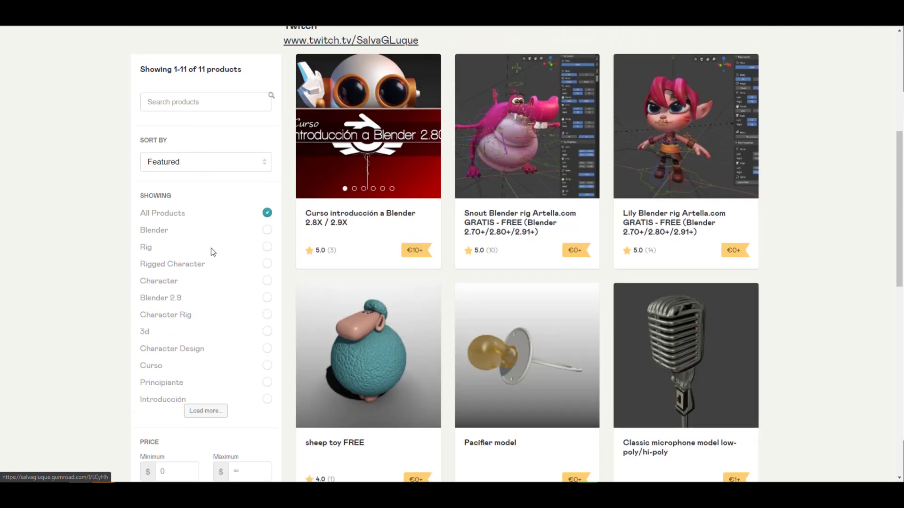
{"action": "scroll", "coordinate": [404, 220], "scroll_direction": "up", "scroll_amount": 1}
{"action": "scroll", "coordinate": [404, 219], "scroll_direction": "up", "scroll_amount": 4}
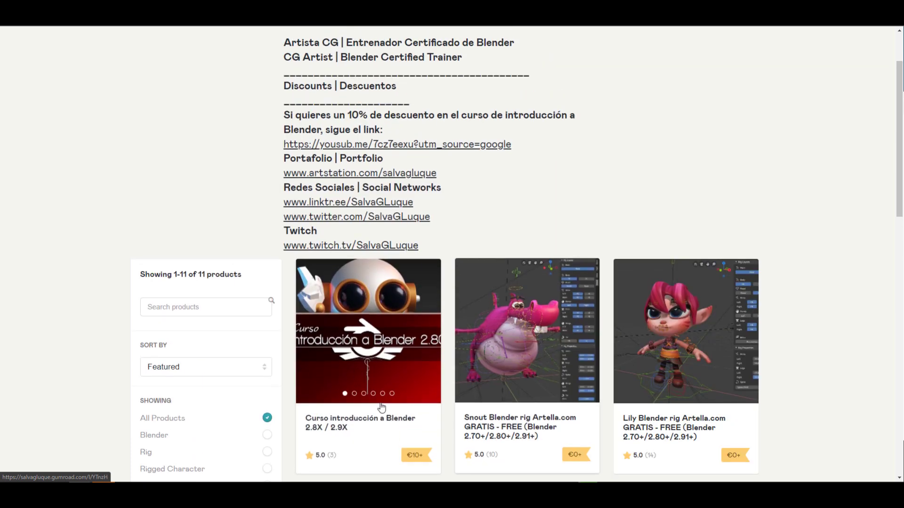
{"action": "scroll", "coordinate": [407, 322], "scroll_direction": "down", "scroll_amount": 3}
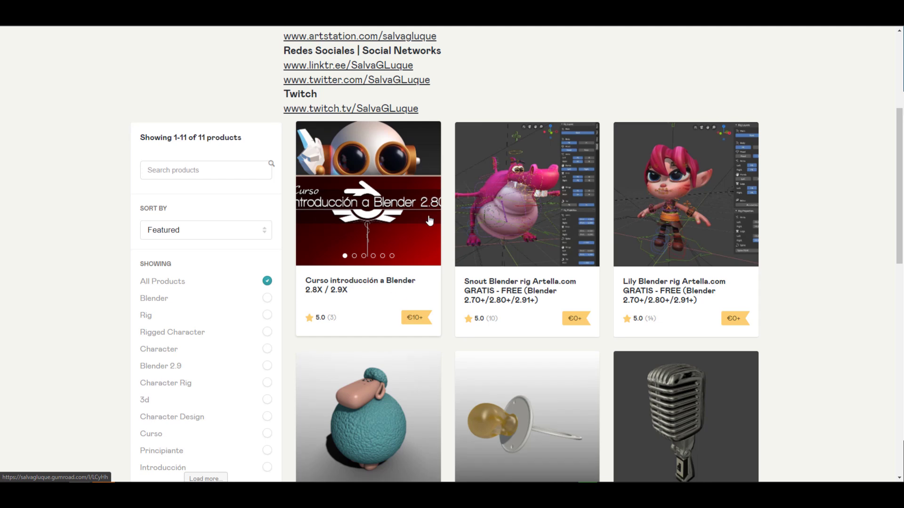
{"action": "scroll", "coordinate": [349, 284], "scroll_direction": "up", "scroll_amount": 4}
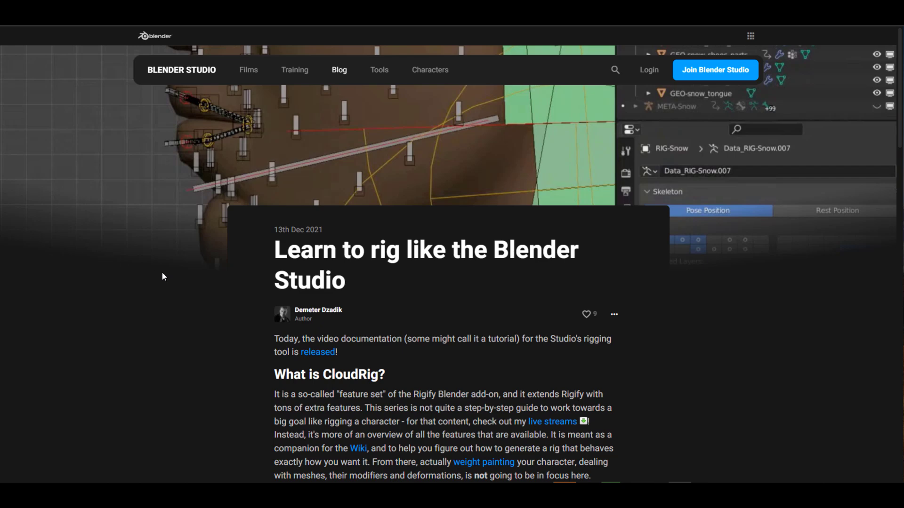
- Read the Blender Studio article "Learn to rig like the Blender Studio", covering what CloudRig is and its history
{"action": "scroll", "coordinate": [260, 294], "scroll_direction": "down", "scroll_amount": 2}
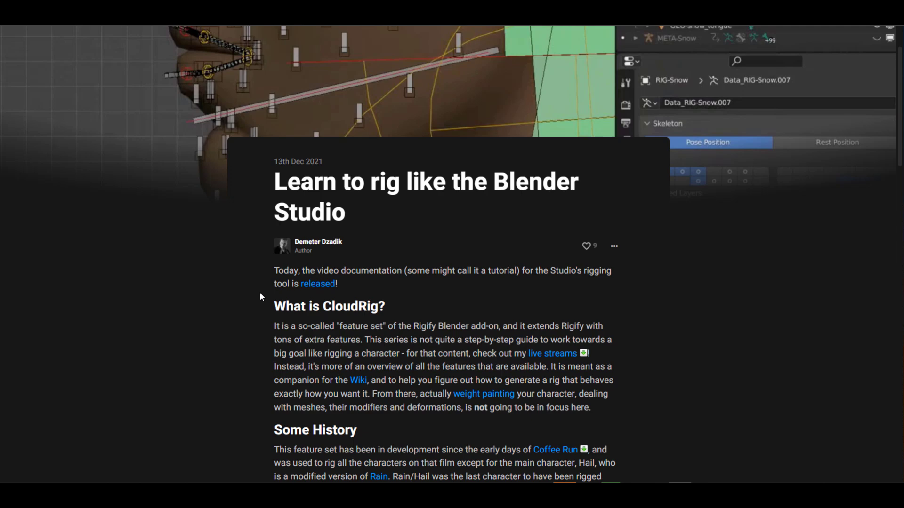
{"action": "scroll", "coordinate": [260, 294], "scroll_direction": "down", "scroll_amount": 4}
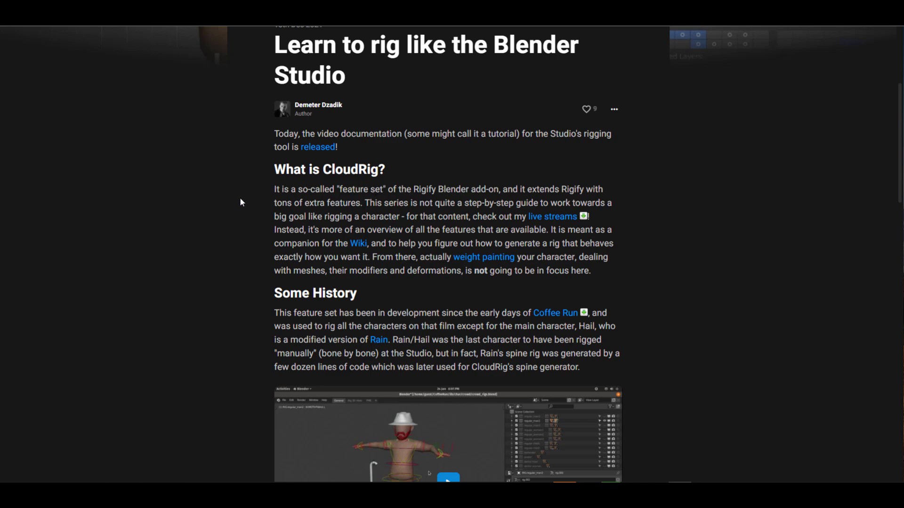
{"action": "scroll", "coordinate": [325, 205], "scroll_direction": "down", "scroll_amount": 5}
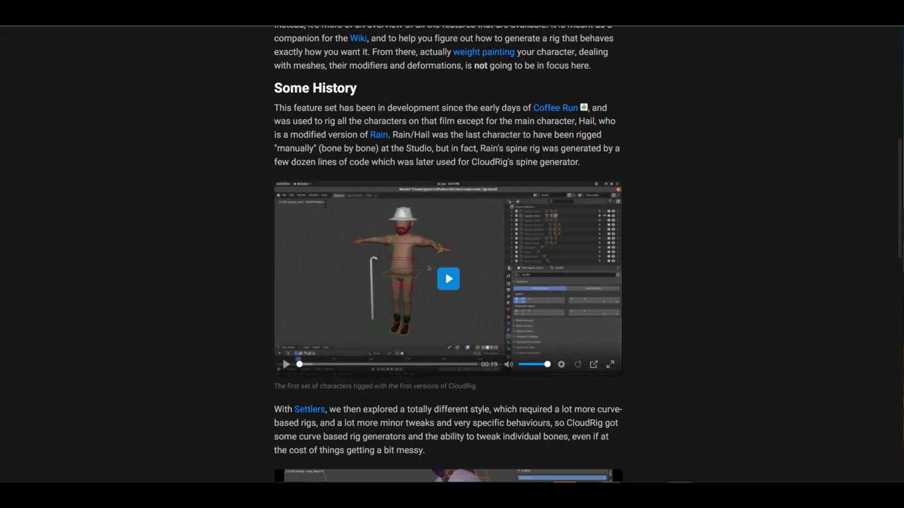
{"action": "scroll", "coordinate": [232, 250], "scroll_direction": "down", "scroll_amount": 10}
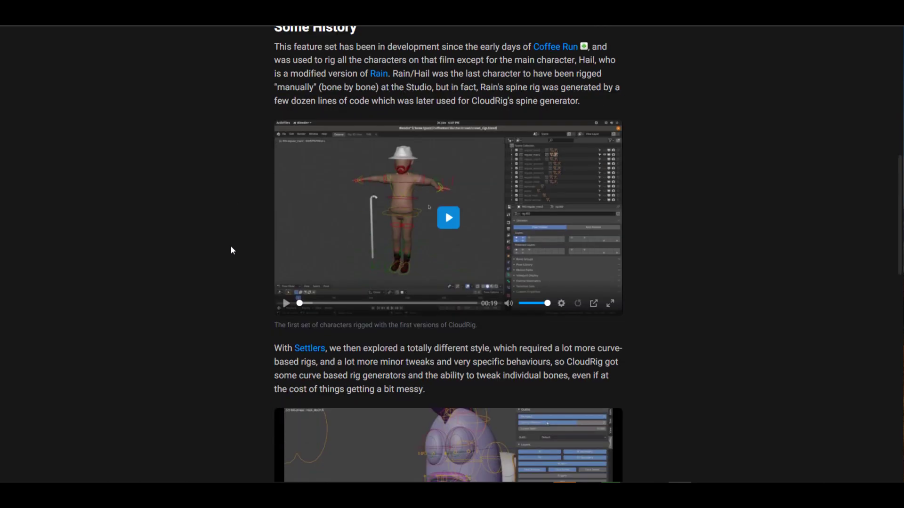
{"action": "scroll", "coordinate": [231, 247], "scroll_direction": "up", "scroll_amount": 15}
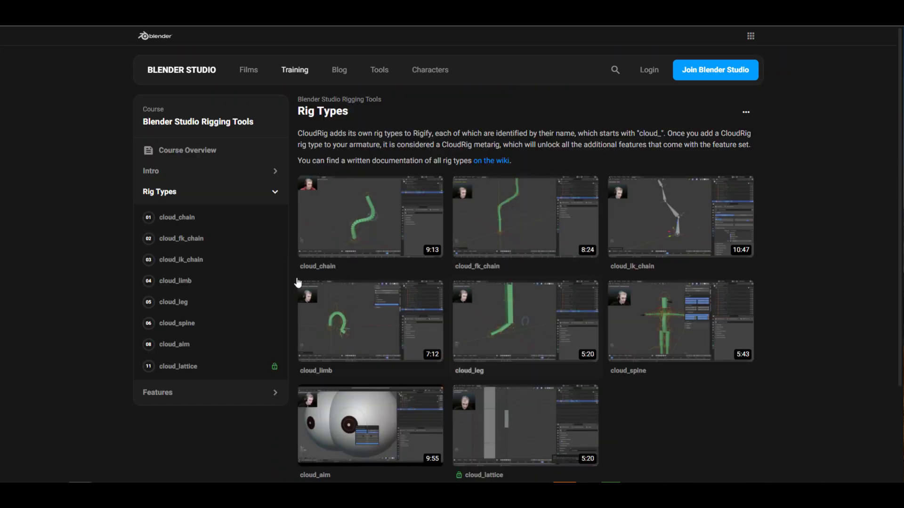
- Open the Blender Studio Rigging Tools course overview, and look over the article "Motion graphics for Blender 3.0"
{"action": "left_click", "coordinate": [219, 151]}
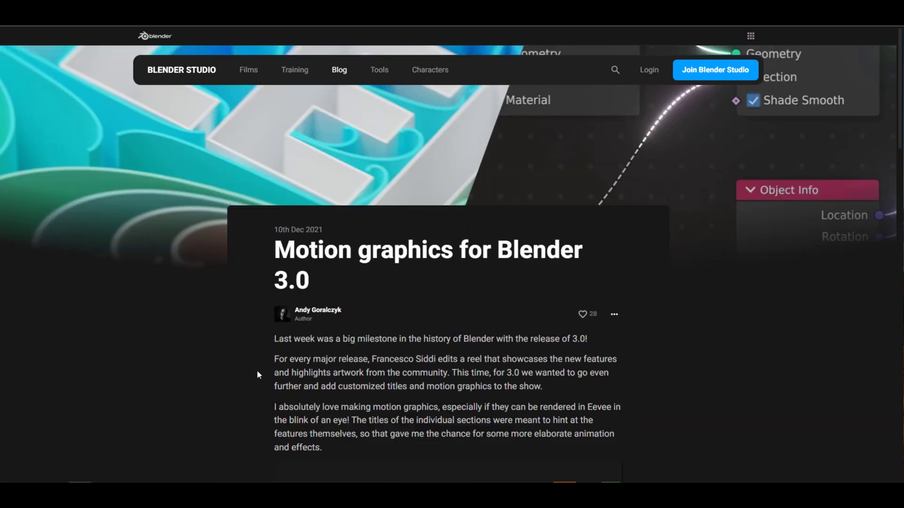
{"action": "scroll", "coordinate": [390, 353], "scroll_direction": "down", "scroll_amount": 6}
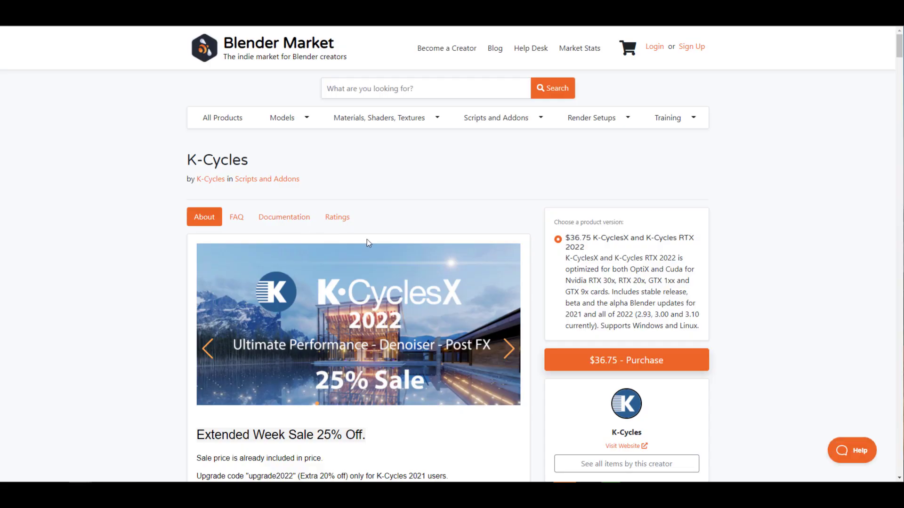
- Look over the K-Cycles page on Blender Market, covering its sale offer, planned features and K-CyclesX description
{"action": "scroll", "coordinate": [377, 239], "scroll_direction": "down", "scroll_amount": 3}
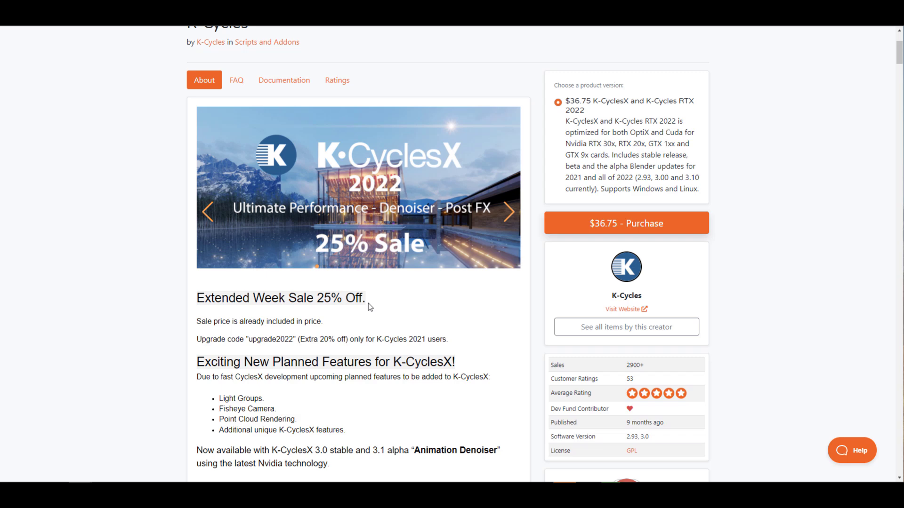
{"action": "scroll", "coordinate": [370, 307], "scroll_direction": "down", "scroll_amount": 6}
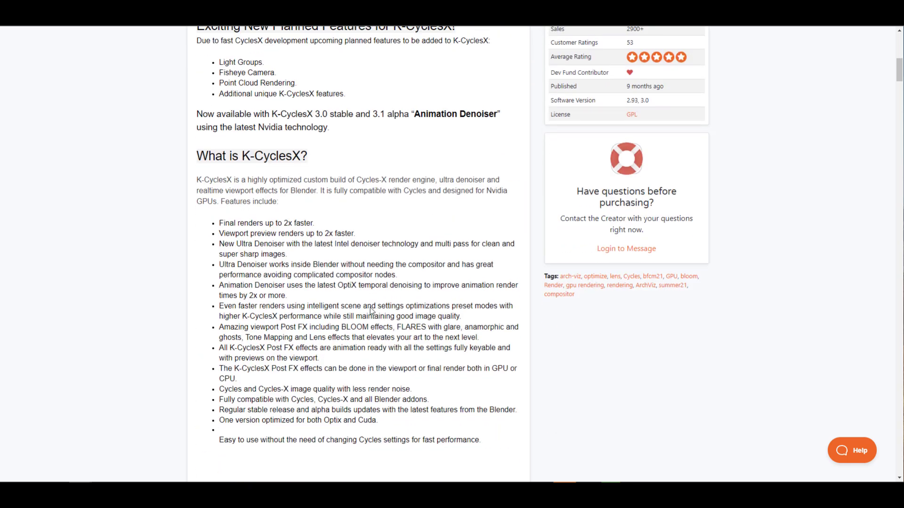
{"action": "scroll", "coordinate": [577, 301], "scroll_direction": "up", "scroll_amount": 10}
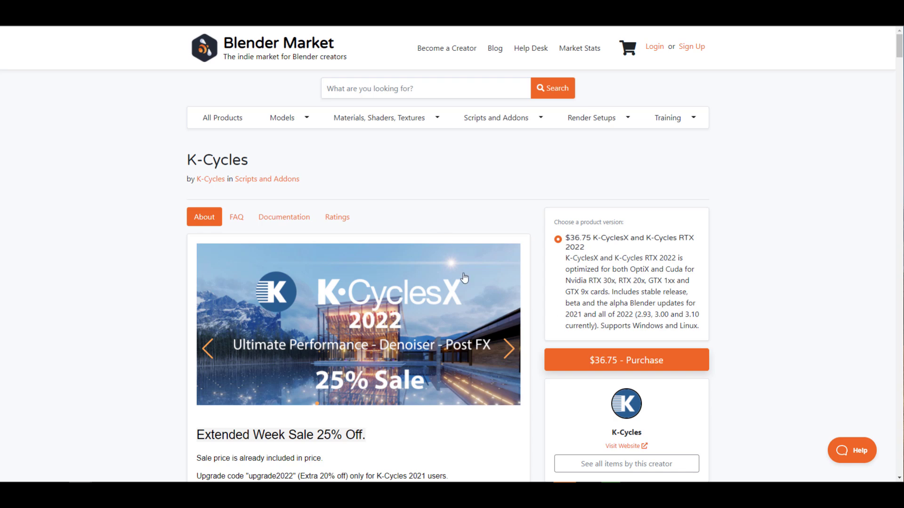
- Return to the Nisarga Add-On page on Blender Market and look over its interface, asset categories, snapping, randomizing and scatter system features
{"action": "key", "text": "alt+Left"}
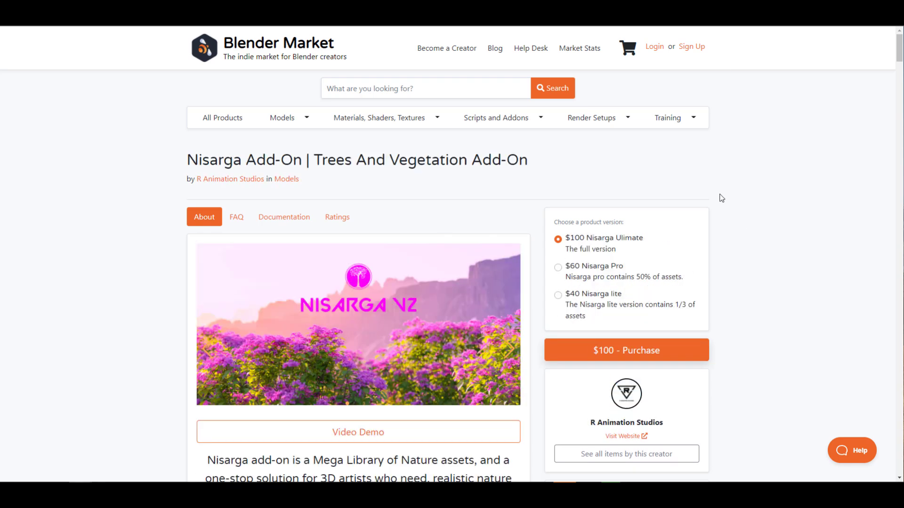
{"action": "scroll", "coordinate": [721, 198], "scroll_direction": "down", "scroll_amount": 4}
{"action": "scroll", "coordinate": [721, 197], "scroll_direction": "down", "scroll_amount": 5}
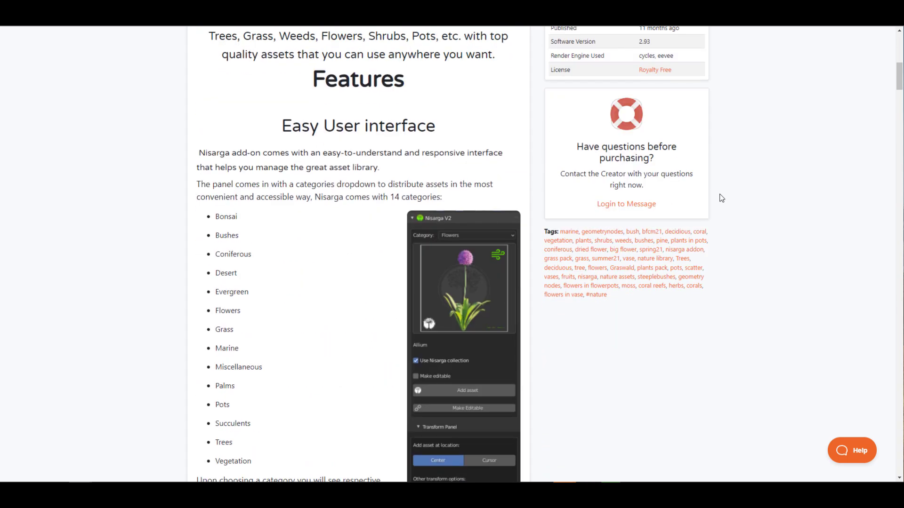
{"action": "scroll", "coordinate": [565, 272], "scroll_direction": "down", "scroll_amount": 20}
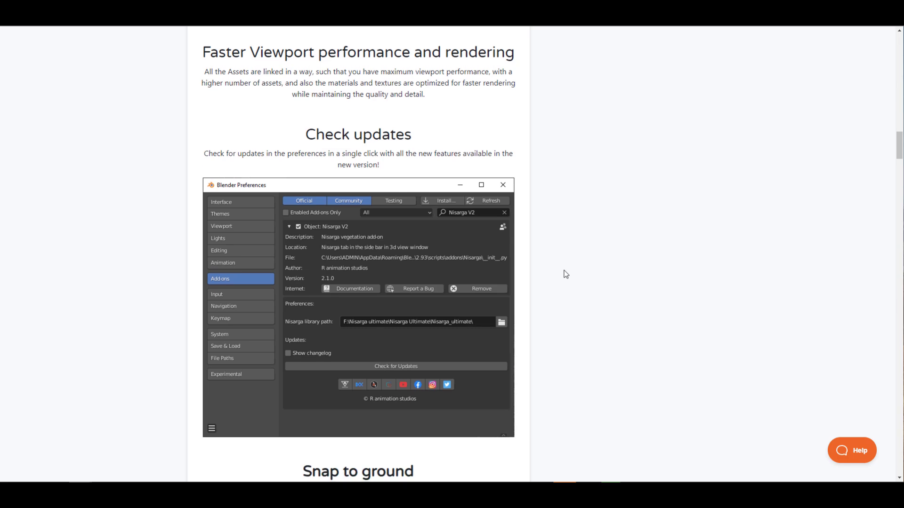
{"action": "scroll", "coordinate": [566, 274], "scroll_direction": "up", "scroll_amount": 3}
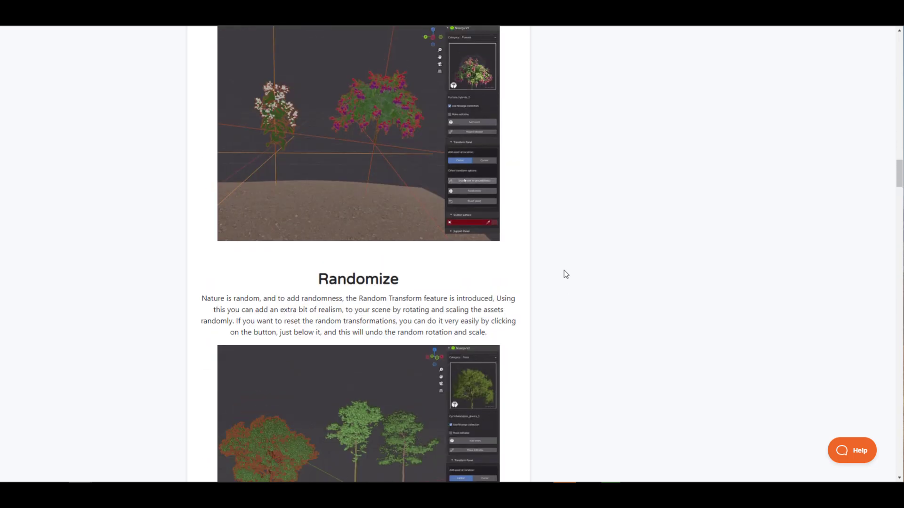
{"action": "scroll", "coordinate": [566, 274], "scroll_direction": "down", "scroll_amount": 17}
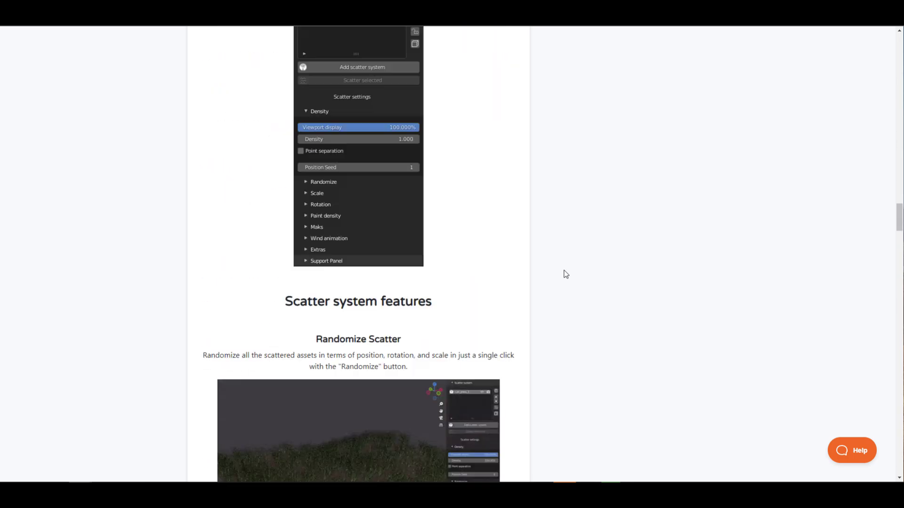
{"action": "scroll", "coordinate": [566, 274], "scroll_direction": "down", "scroll_amount": 20}
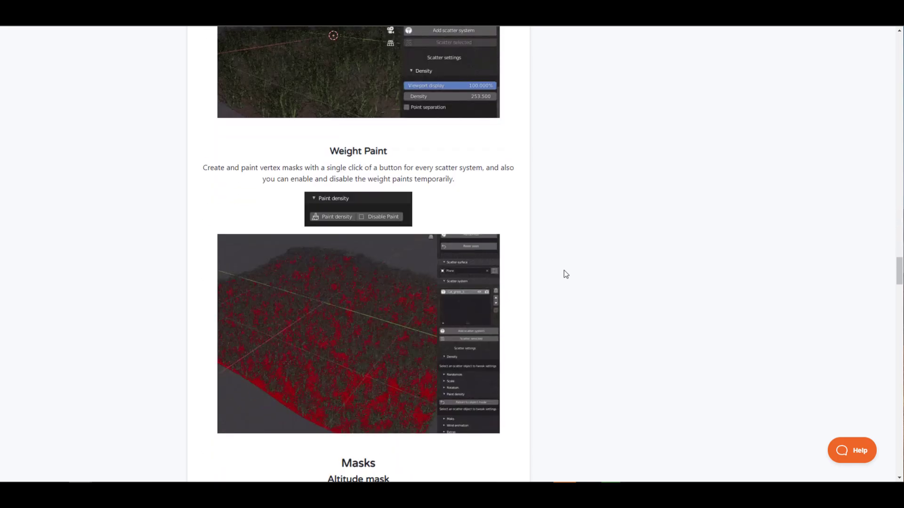
- Examine the altitude mask and slope mask demonstrations in the Nisarga scatter system section
{"action": "scroll", "coordinate": [566, 275], "scroll_direction": "down", "scroll_amount": 1}
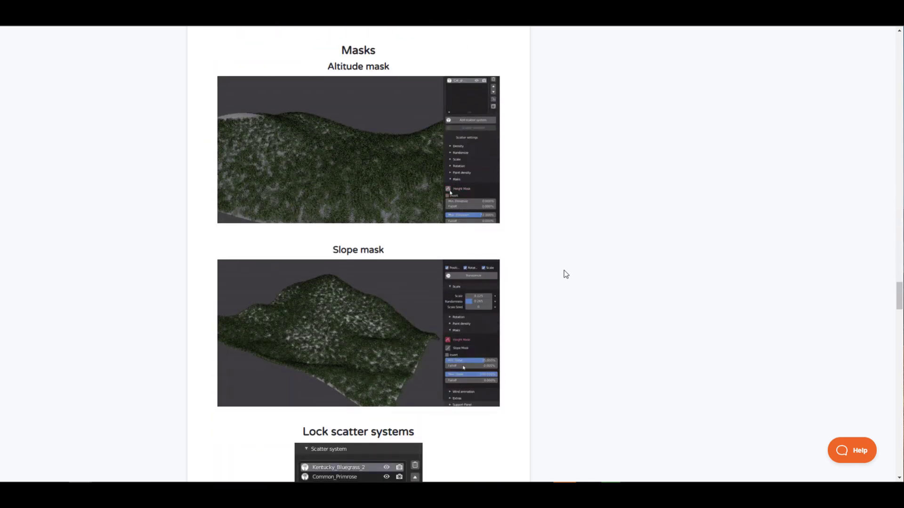
{"action": "scroll", "coordinate": [566, 275], "scroll_direction": "up", "scroll_amount": 4}
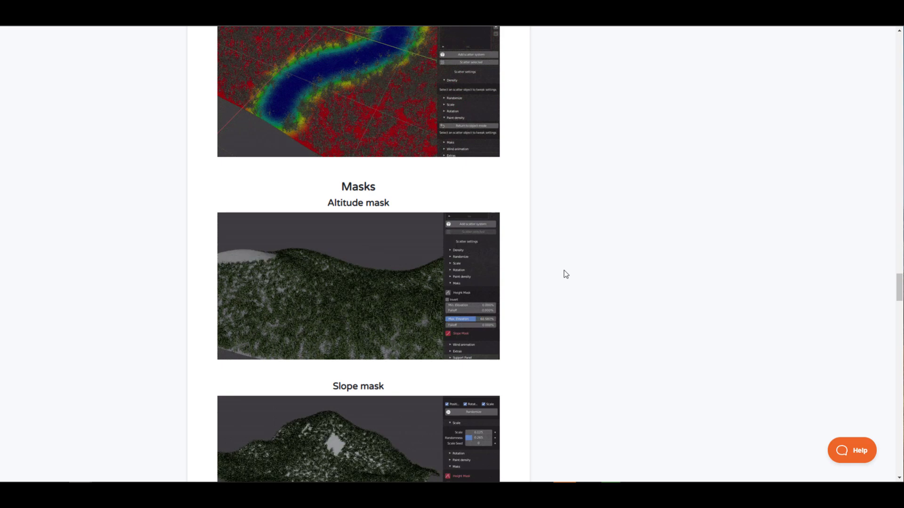
{"action": "scroll", "coordinate": [563, 273], "scroll_direction": "down", "scroll_amount": 1}
{"action": "scroll", "coordinate": [563, 273], "scroll_direction": "down", "scroll_amount": 10}
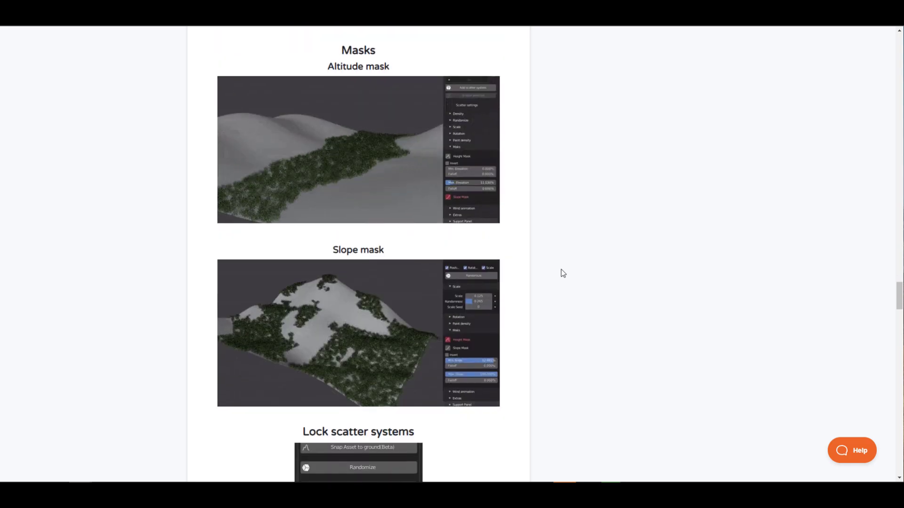
{"action": "scroll", "coordinate": [467, 249], "scroll_direction": "up", "scroll_amount": 9}
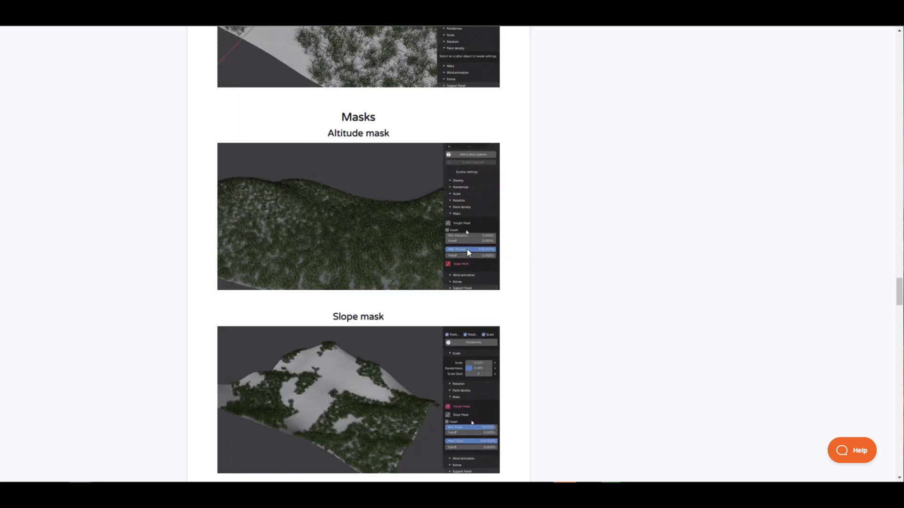
- Compare Nisarga's Lite, Pro and Ultimate versions, and look over its asset categories, introduction video section and upgrade information
{"action": "scroll", "coordinate": [468, 255], "scroll_direction": "down", "scroll_amount": 11}
{"action": "scroll", "coordinate": [470, 258], "scroll_direction": "down", "scroll_amount": 18}
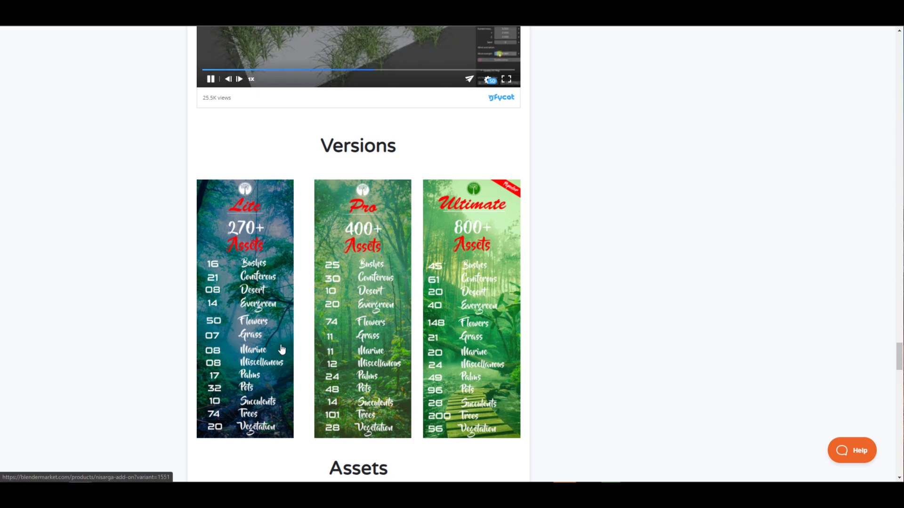
{"action": "scroll", "coordinate": [281, 349], "scroll_direction": "down", "scroll_amount": 5}
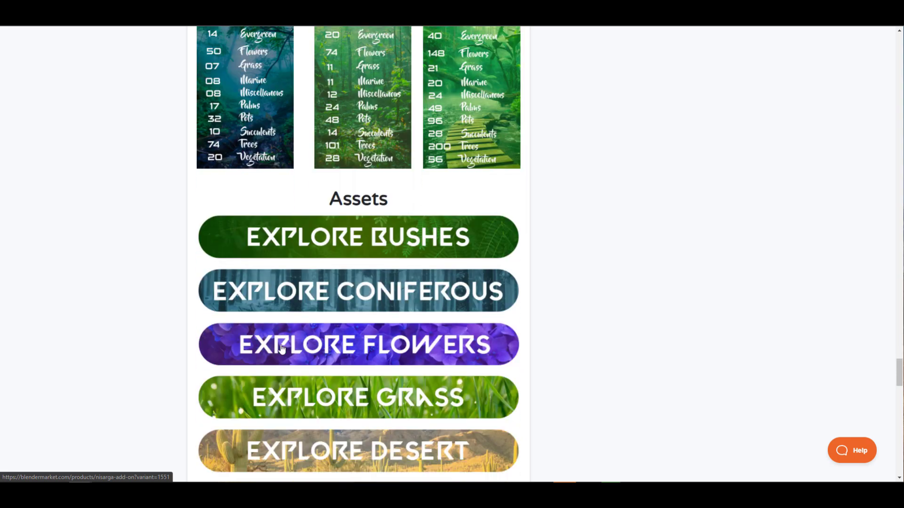
{"action": "scroll", "coordinate": [398, 286], "scroll_direction": "down", "scroll_amount": 12}
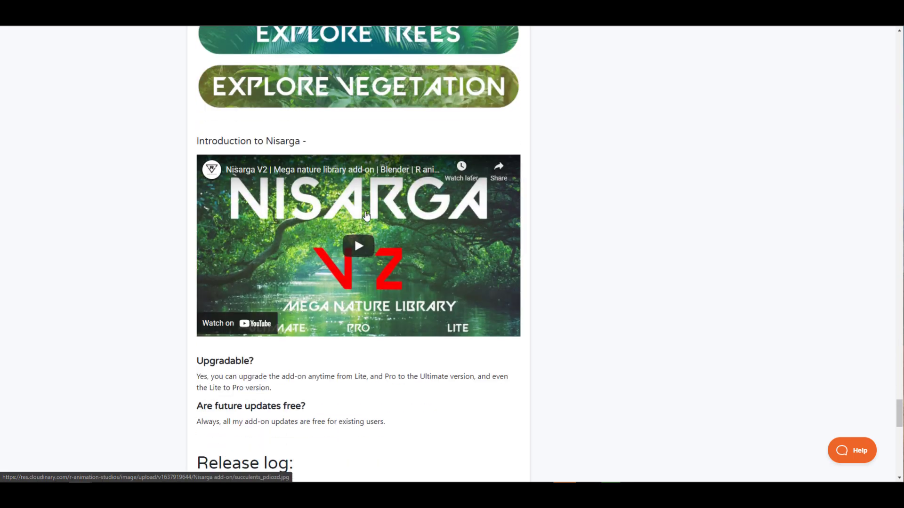
{"action": "scroll", "coordinate": [474, 289], "scroll_direction": "up", "scroll_amount": 6}
{"action": "scroll", "coordinate": [344, 381], "scroll_direction": "up", "scroll_amount": 15}
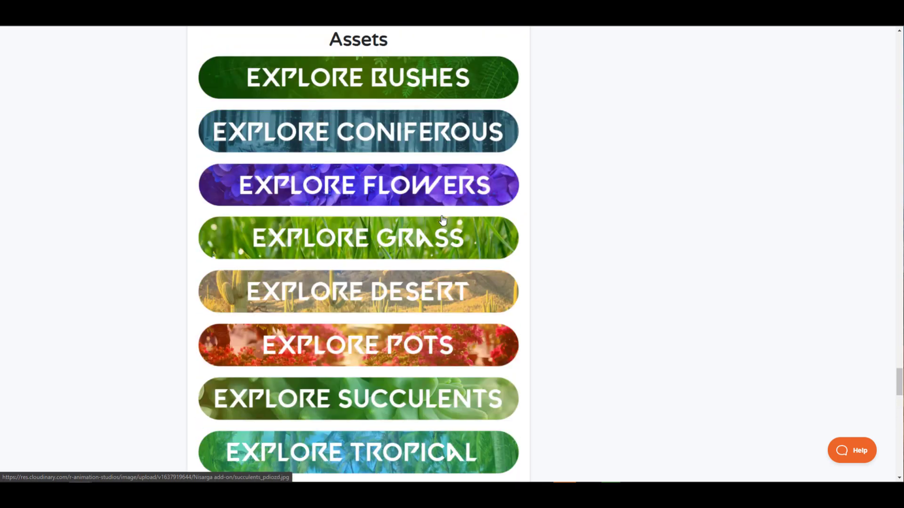
{"action": "scroll", "coordinate": [530, 237], "scroll_direction": "up", "scroll_amount": 15}
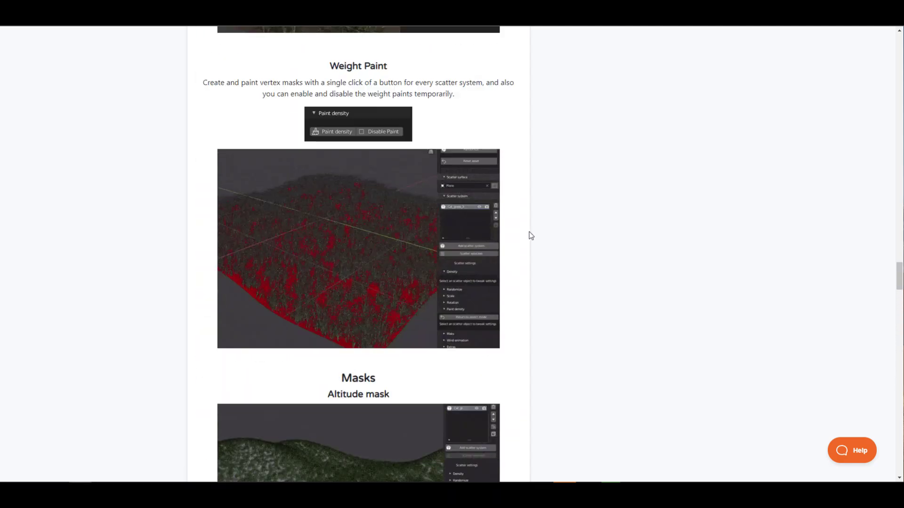
{"action": "scroll", "coordinate": [532, 233], "scroll_direction": "up", "scroll_amount": 15}
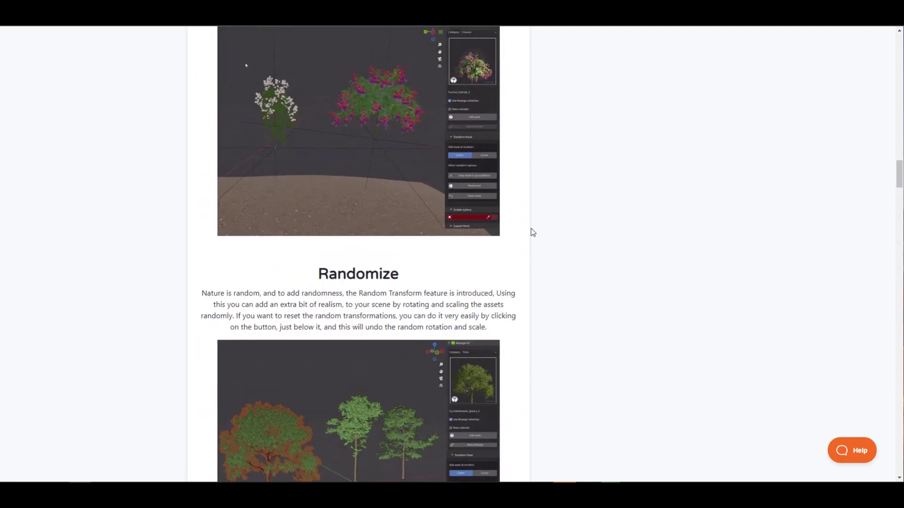
{"action": "scroll", "coordinate": [358, 254], "scroll_direction": "up", "scroll_amount": 10}
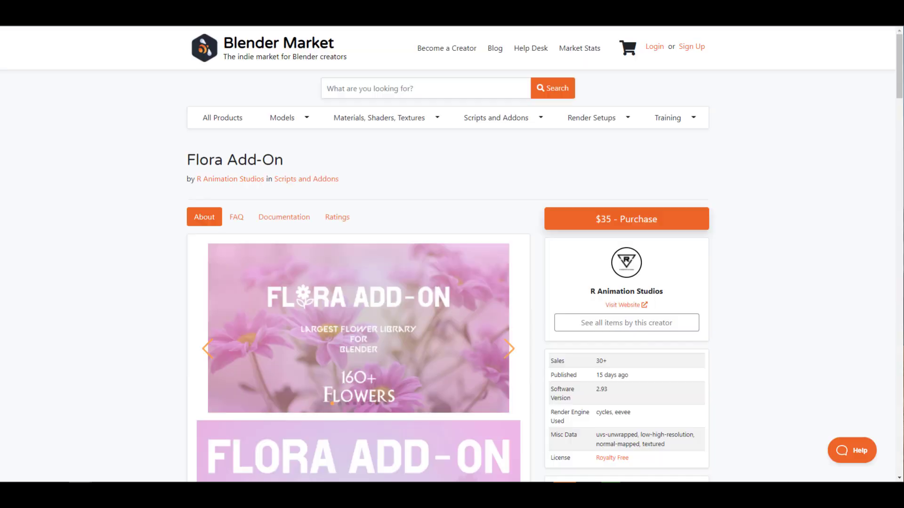
- Look over the Flora Add-On page, covering its interface, flower assets, preview features, scatter system notes and the creator's other products
{"action": "scroll", "coordinate": [518, 202], "scroll_direction": "down", "scroll_amount": 20}
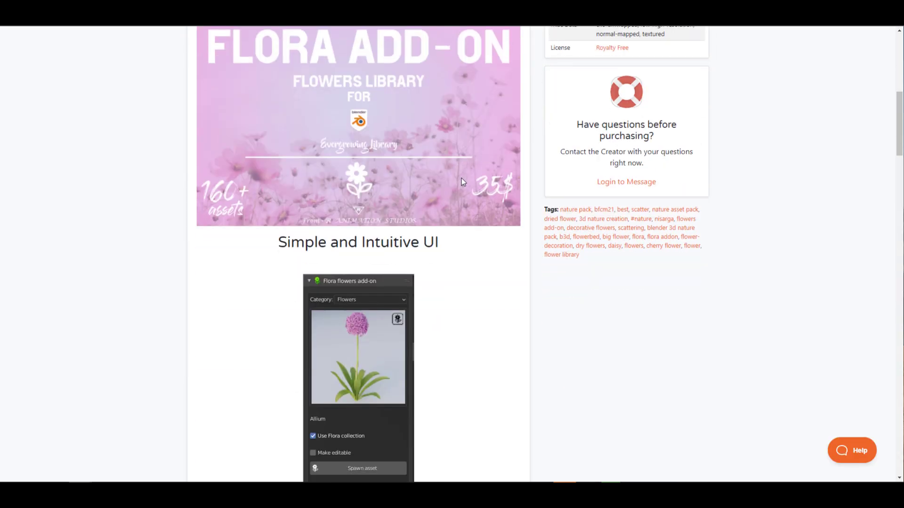
{"action": "scroll", "coordinate": [544, 219], "scroll_direction": "up", "scroll_amount": 5}
{"action": "scroll", "coordinate": [545, 219], "scroll_direction": "up", "scroll_amount": 1}
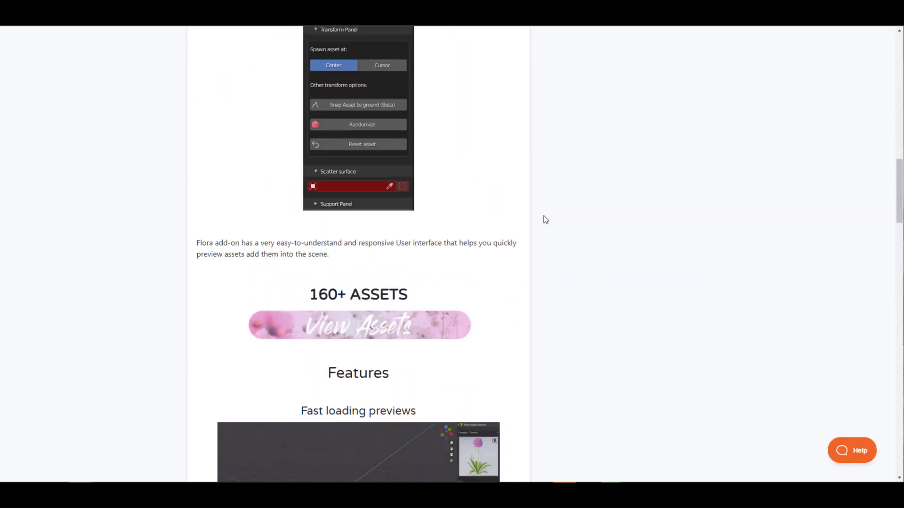
{"action": "scroll", "coordinate": [545, 220], "scroll_direction": "down", "scroll_amount": 1}
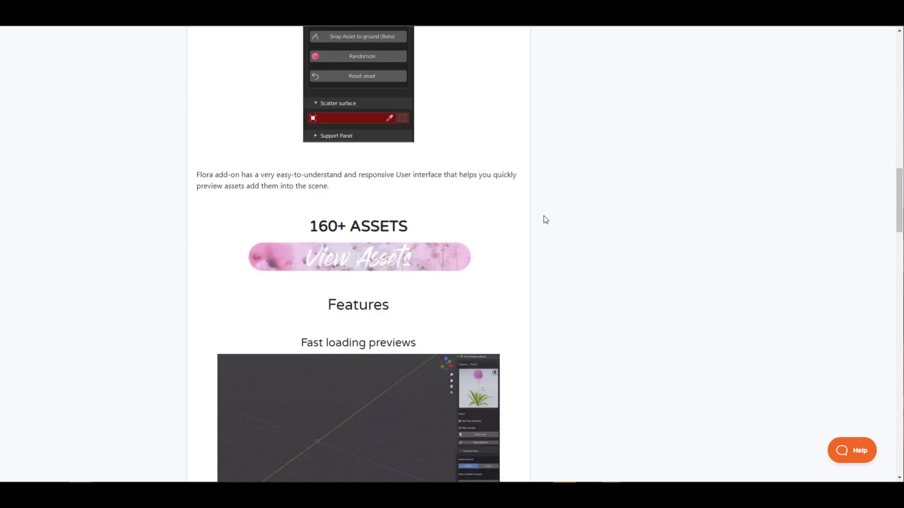
{"action": "scroll", "coordinate": [542, 218], "scroll_direction": "up", "scroll_amount": 1}
{"action": "scroll", "coordinate": [522, 193], "scroll_direction": "down", "scroll_amount": 20}
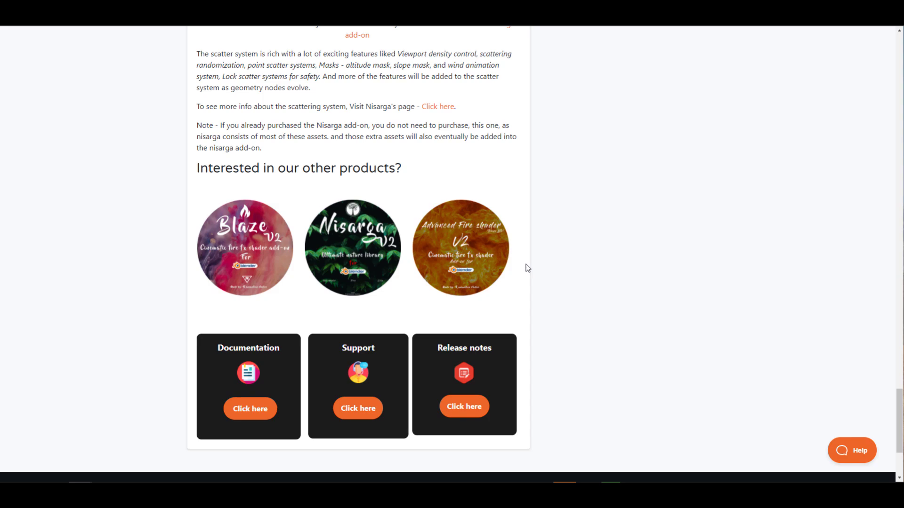
{"action": "scroll", "coordinate": [522, 264], "scroll_direction": "up", "scroll_amount": 20}
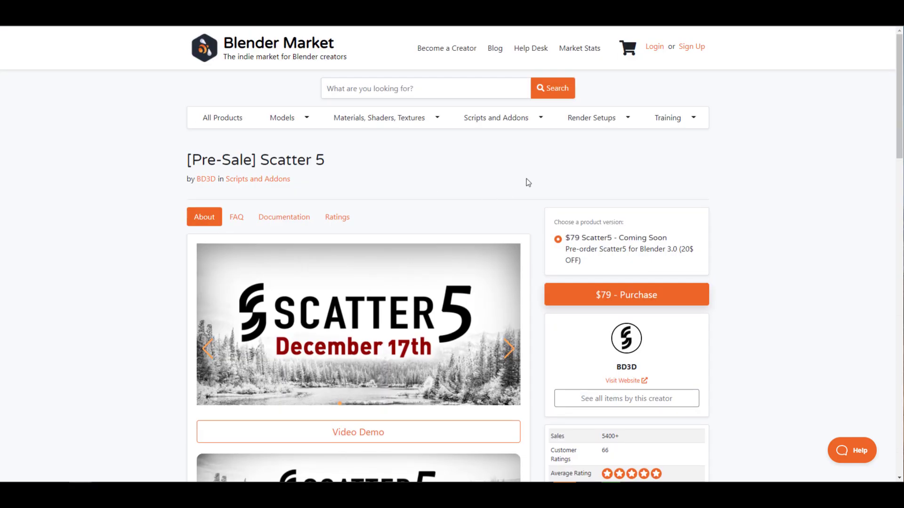
- Read the Scatter 5 pre-sale page, covering biomes, features, manual distribution, optimization and the pre-order offer, and return to the Flora Add-On page
{"action": "scroll", "coordinate": [537, 250], "scroll_direction": "down", "scroll_amount": 2}
{"action": "scroll", "coordinate": [537, 250], "scroll_direction": "up", "scroll_amount": 1}
{"action": "scroll", "coordinate": [538, 251], "scroll_direction": "down", "scroll_amount": 4}
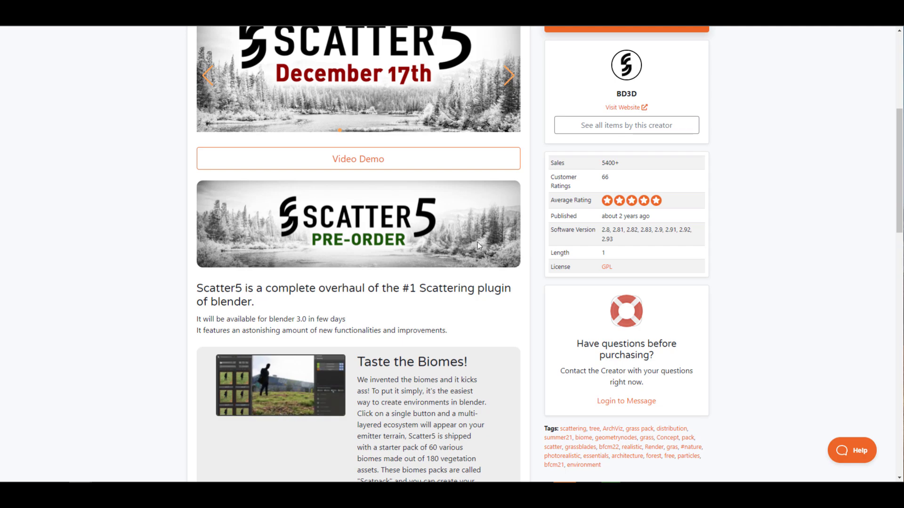
{"action": "scroll", "coordinate": [477, 242], "scroll_direction": "up", "scroll_amount": 4}
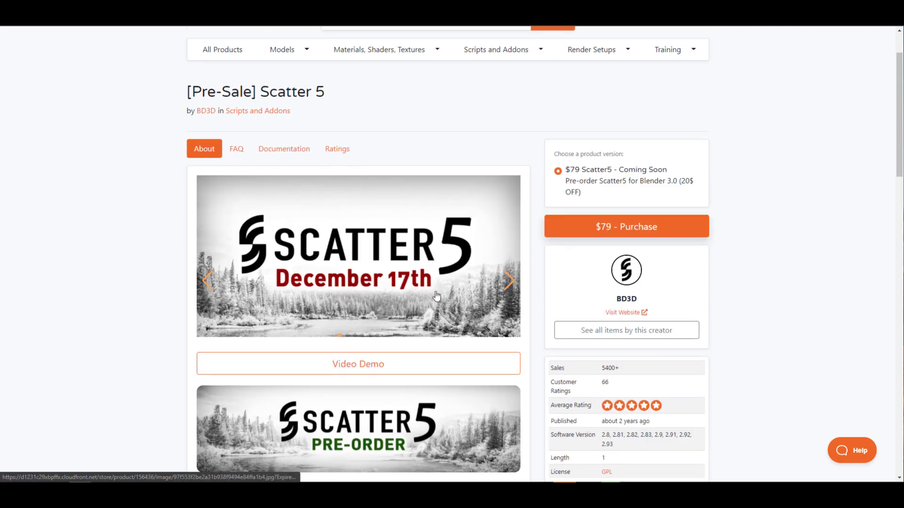
{"action": "scroll", "coordinate": [436, 295], "scroll_direction": "down", "scroll_amount": 18}
{"action": "scroll", "coordinate": [437, 294], "scroll_direction": "up", "scroll_amount": 4}
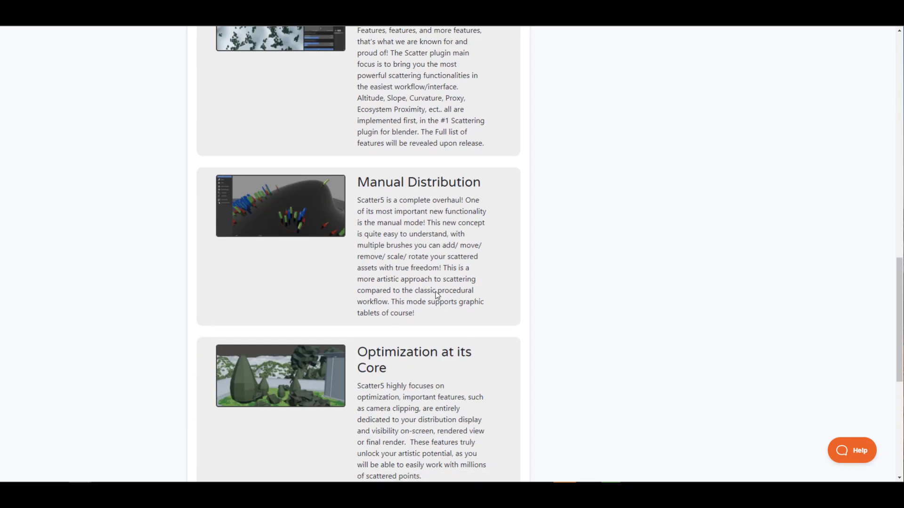
{"action": "scroll", "coordinate": [437, 295], "scroll_direction": "up", "scroll_amount": 5}
{"action": "scroll", "coordinate": [406, 267], "scroll_direction": "down", "scroll_amount": 4}
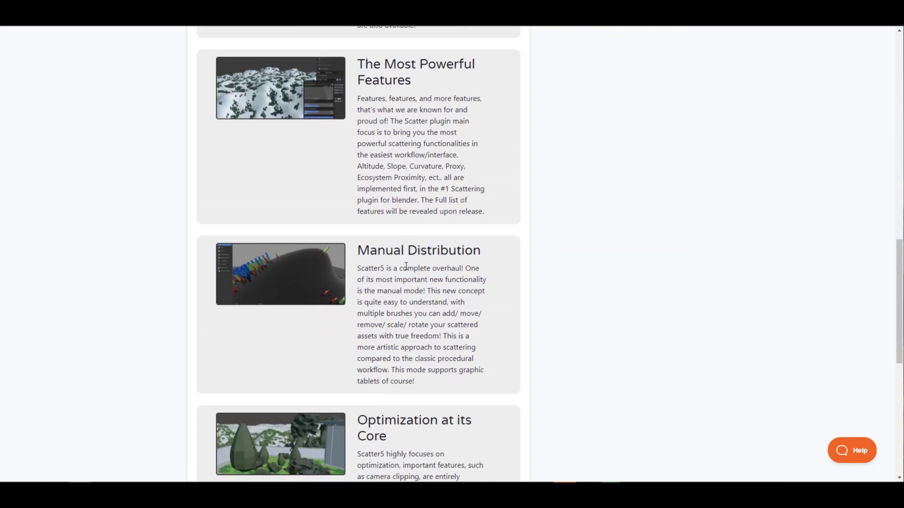
{"action": "scroll", "coordinate": [405, 267], "scroll_direction": "down", "scroll_amount": 8}
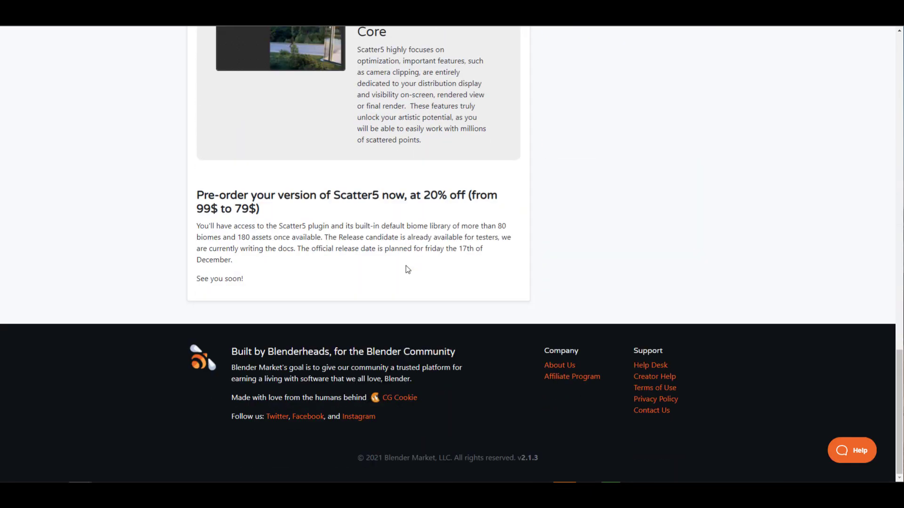
{"action": "scroll", "coordinate": [406, 267], "scroll_direction": "up", "scroll_amount": 20}
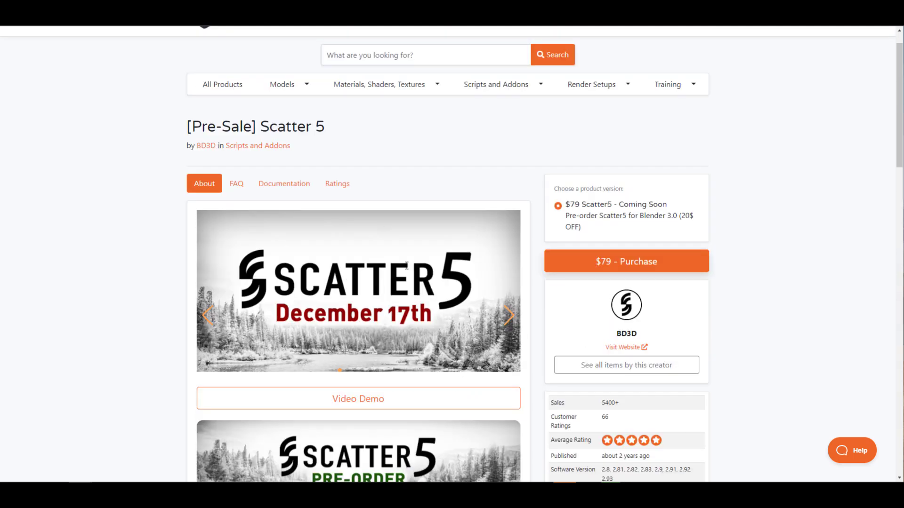
{"action": "scroll", "coordinate": [406, 266], "scroll_direction": "up", "scroll_amount": 1}
{"action": "key", "text": "alt+Left"}
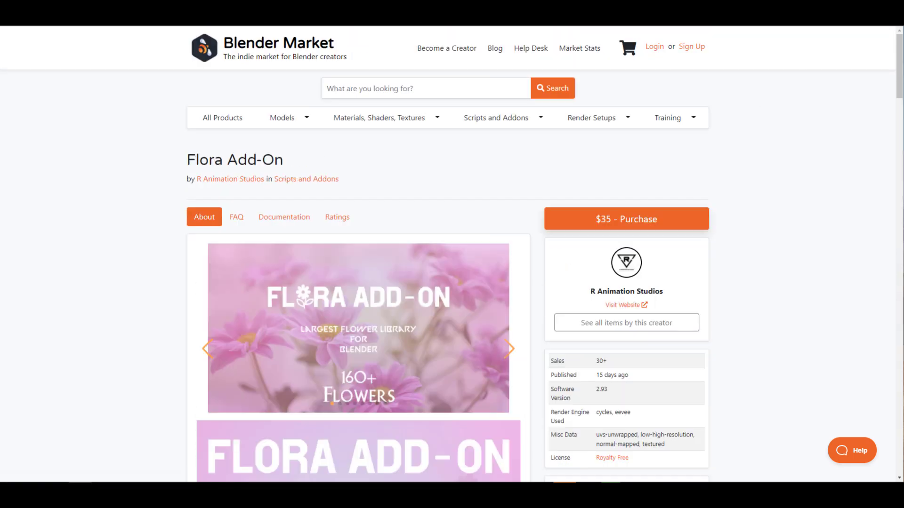